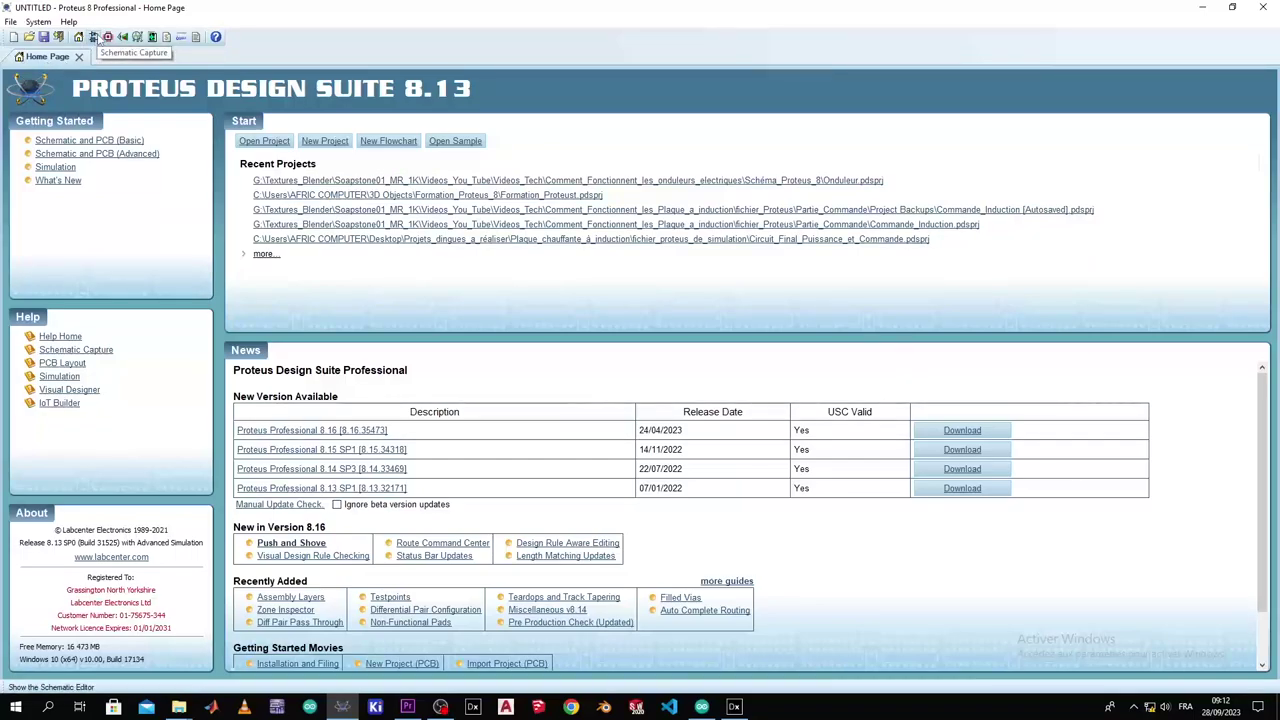
Step: Look at the blank schematic capture editor and close it again to return to the home page
click(92, 38)
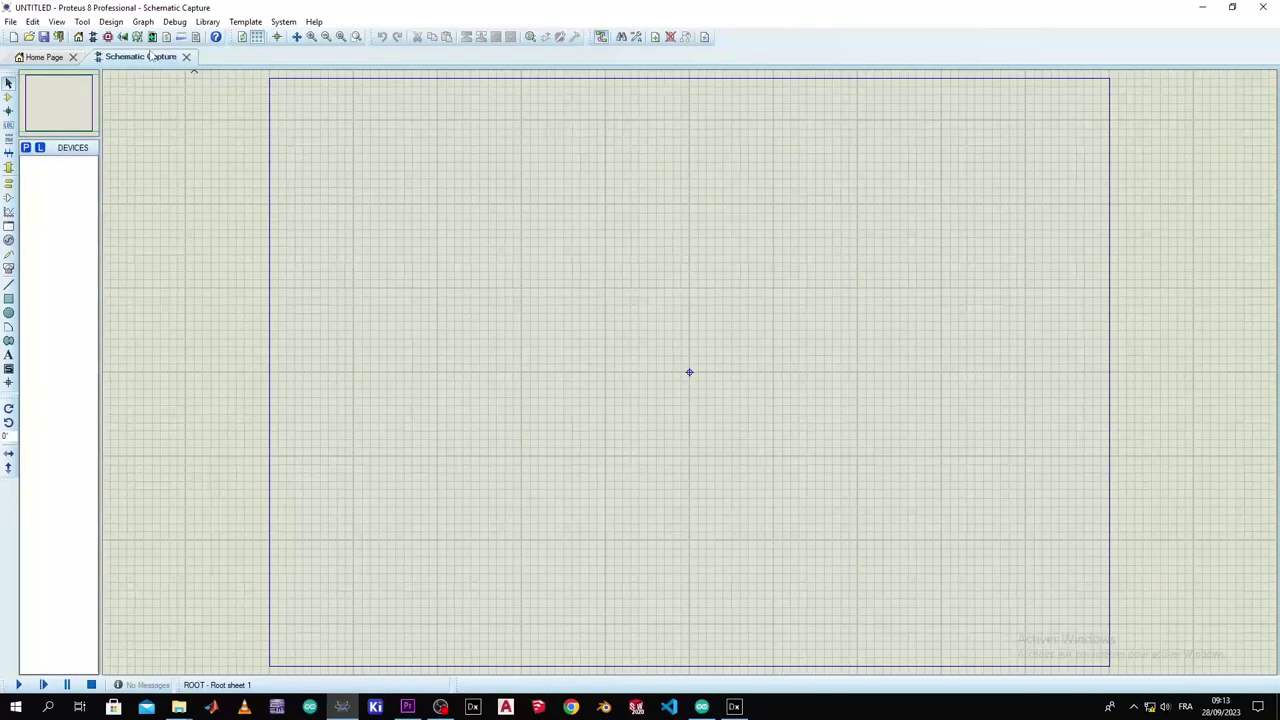
click(186, 57)
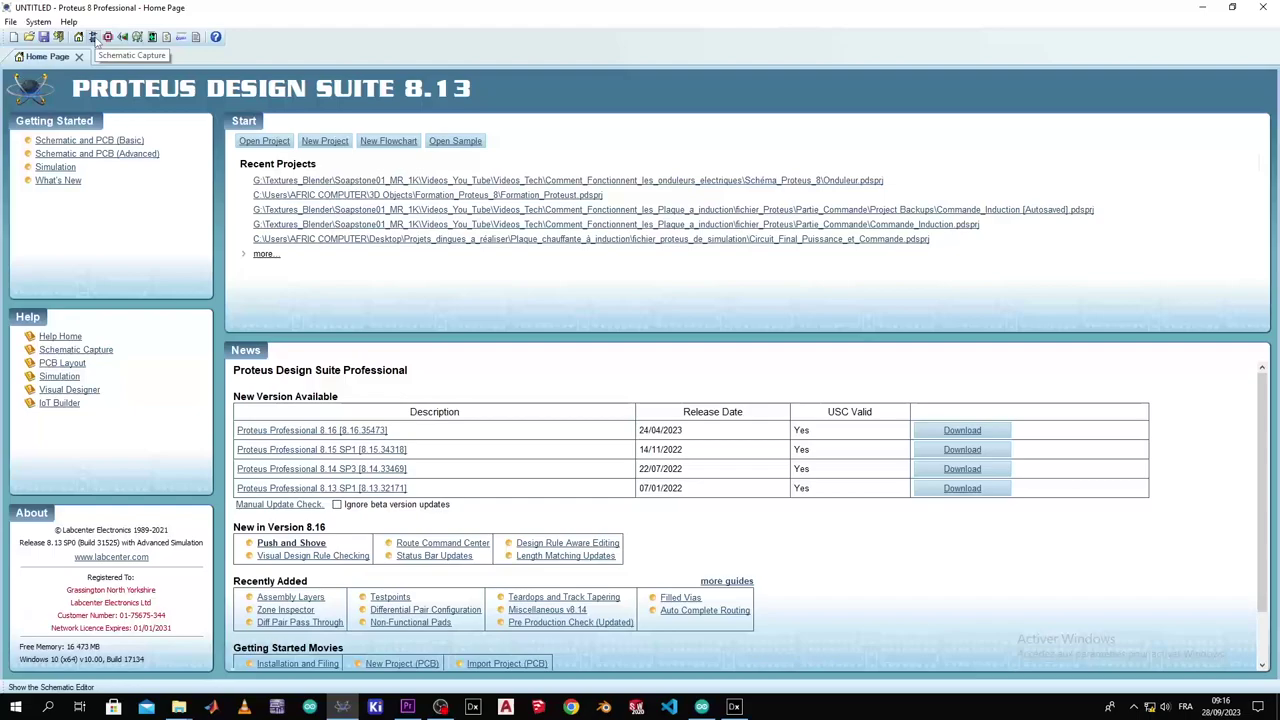
click(93, 37)
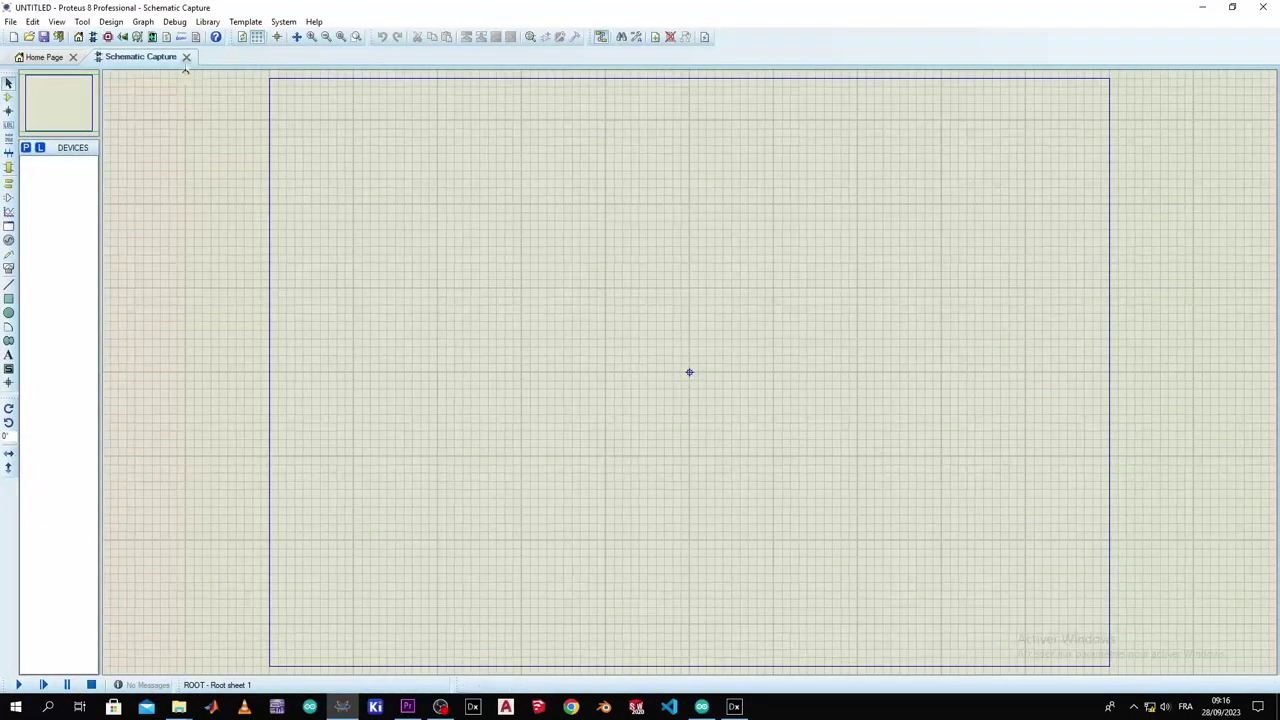
click(186, 57)
Step: Start a new project named Formation_Proteus and begin choosing the folder it is saved in
click(312, 142)
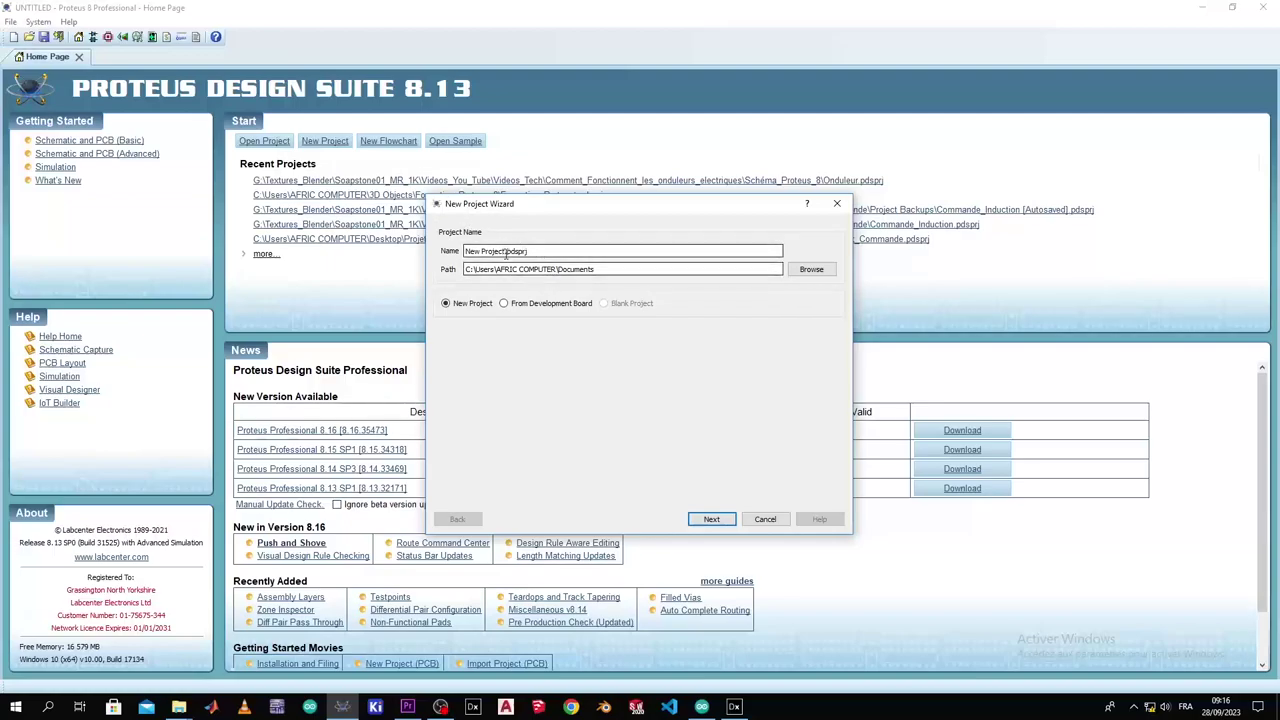
drag(503, 251, 455, 252)
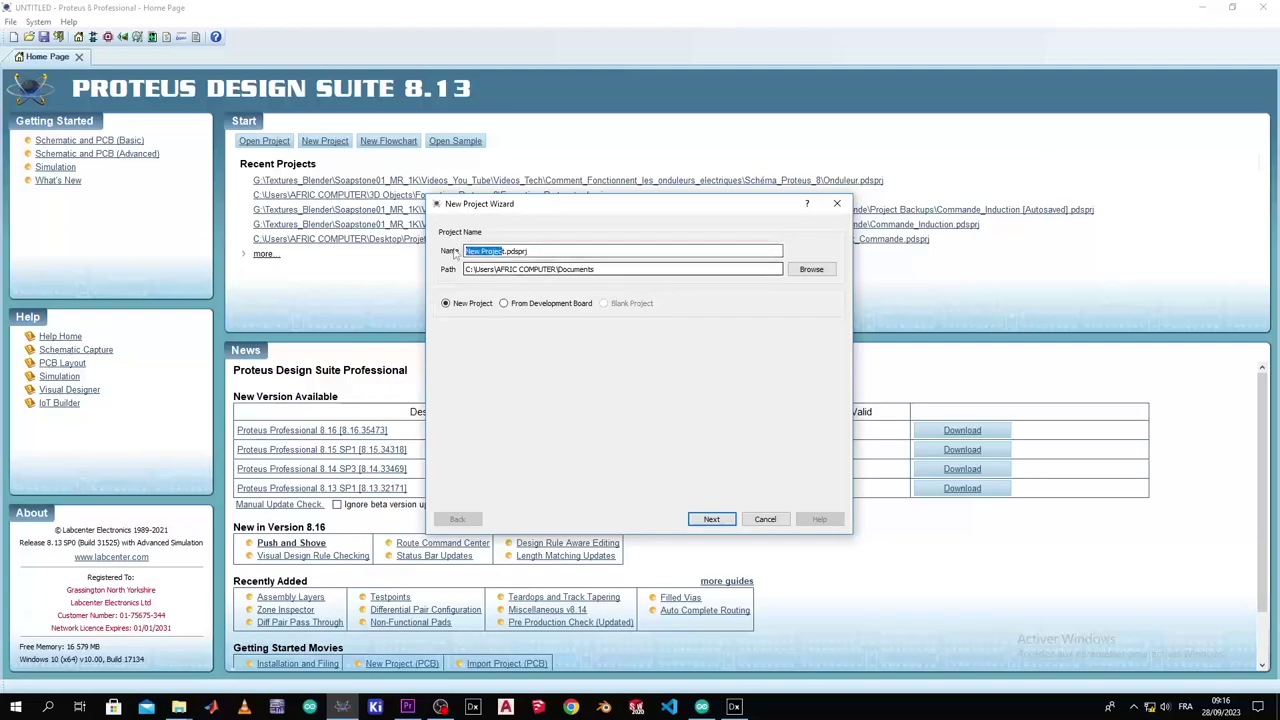
key(BackSpace)
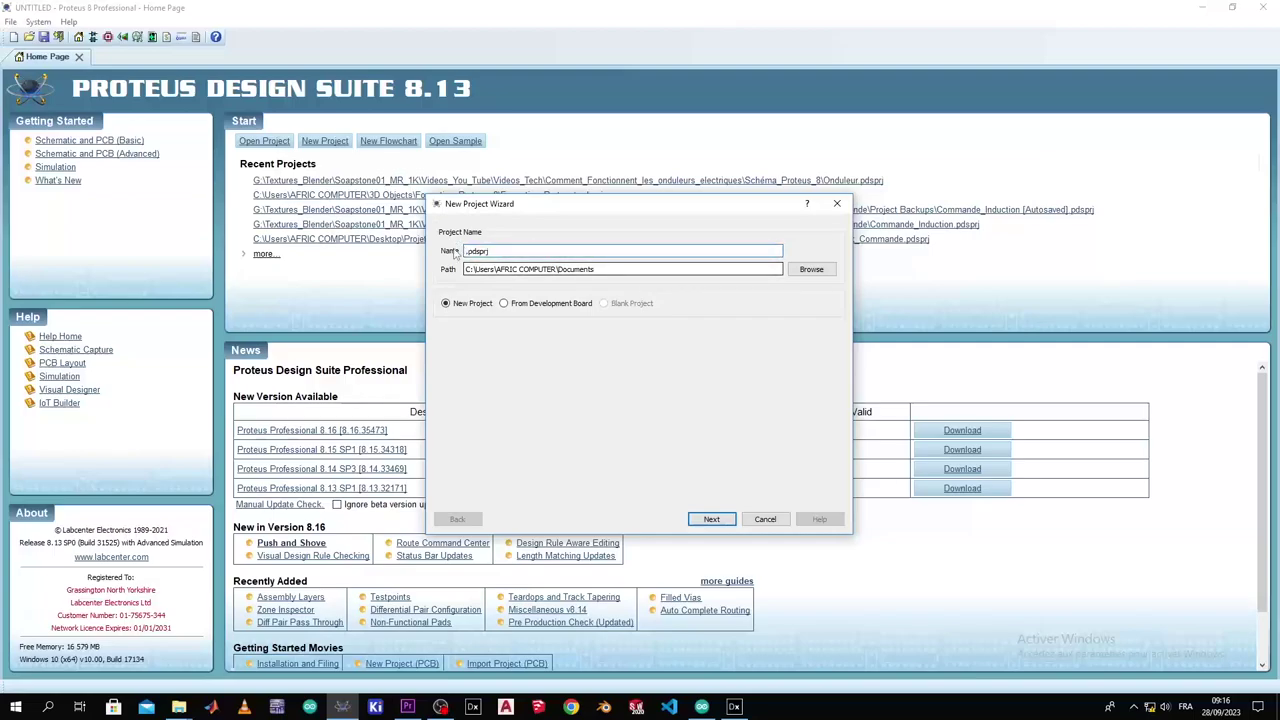
text(Formation_Proteus)
click(806, 271)
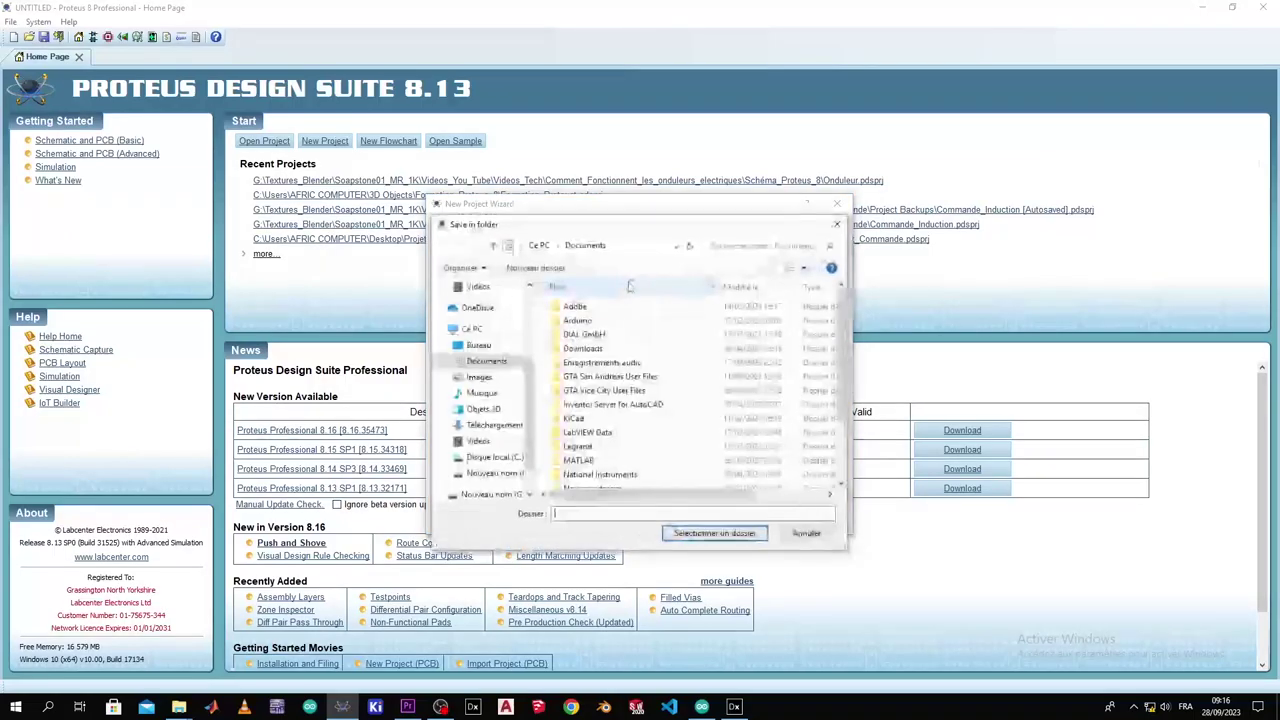
scroll(483, 300, up, 2)
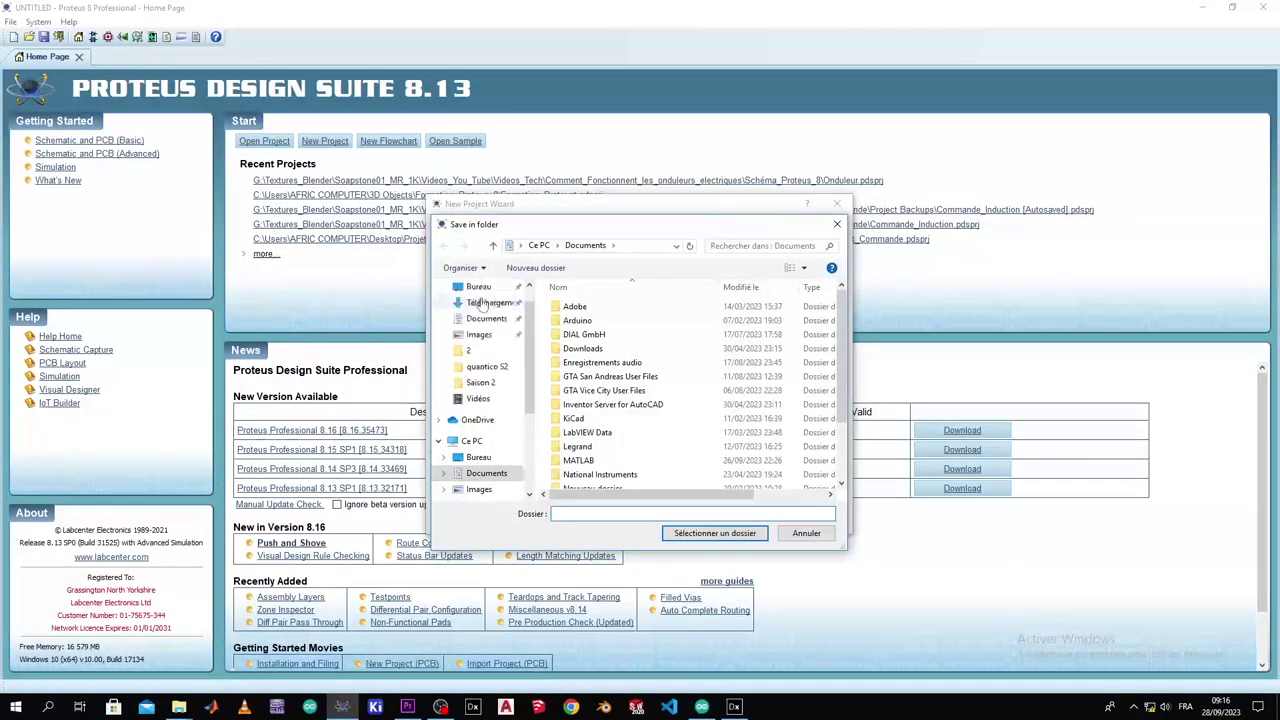
scroll(480, 302, up, 2)
click(480, 314)
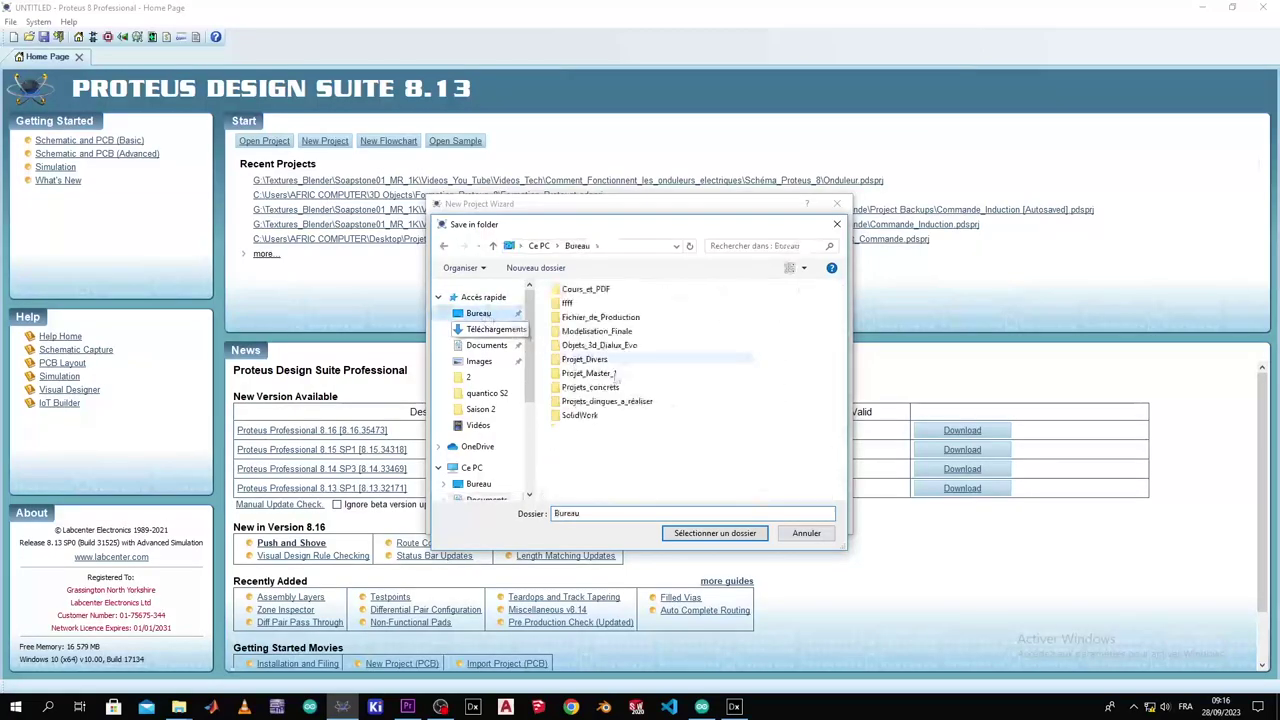
right_click(633, 474)
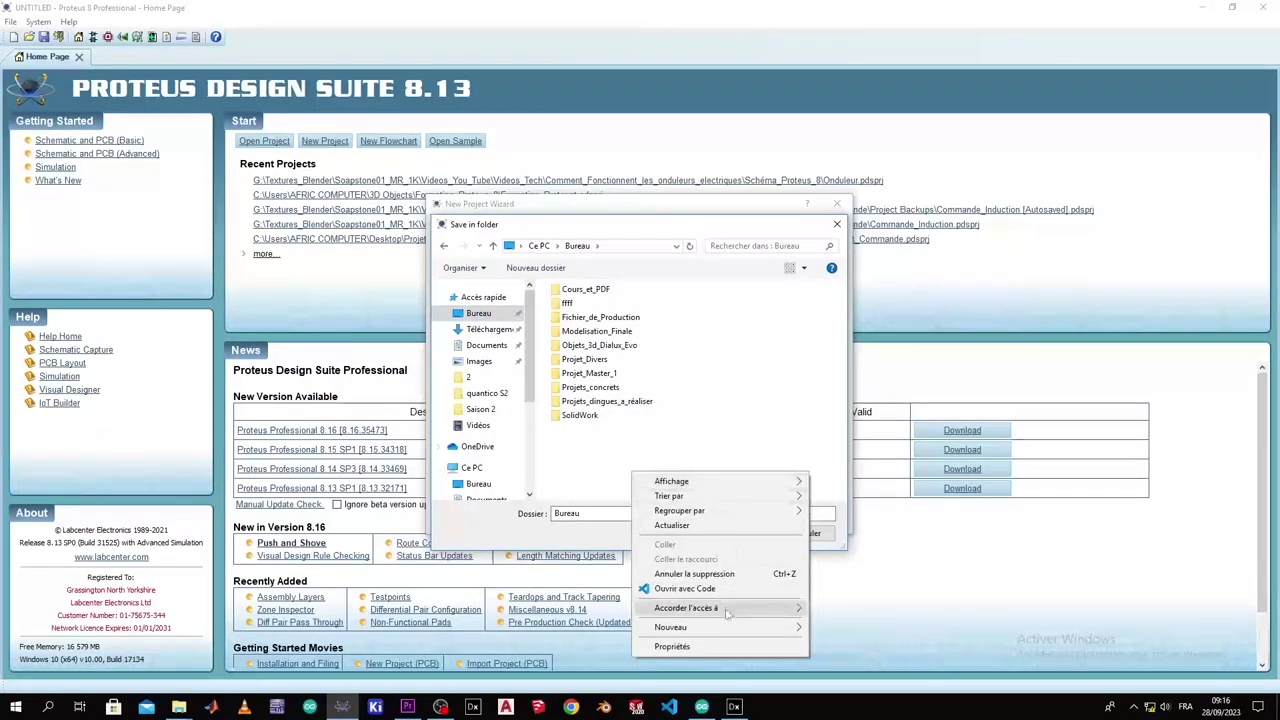
mouse_move(728, 630)
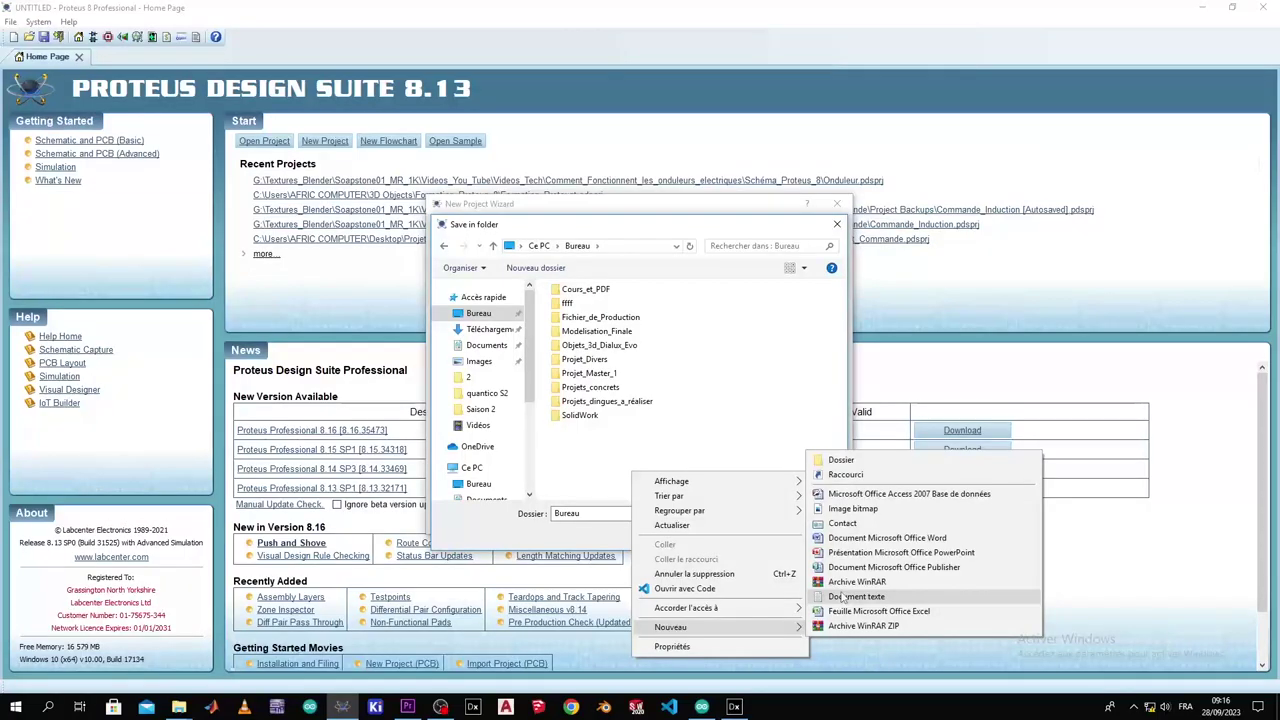
Step: Create a new folder named Formation_Proteus_8 inside the Images folder
click(480, 362)
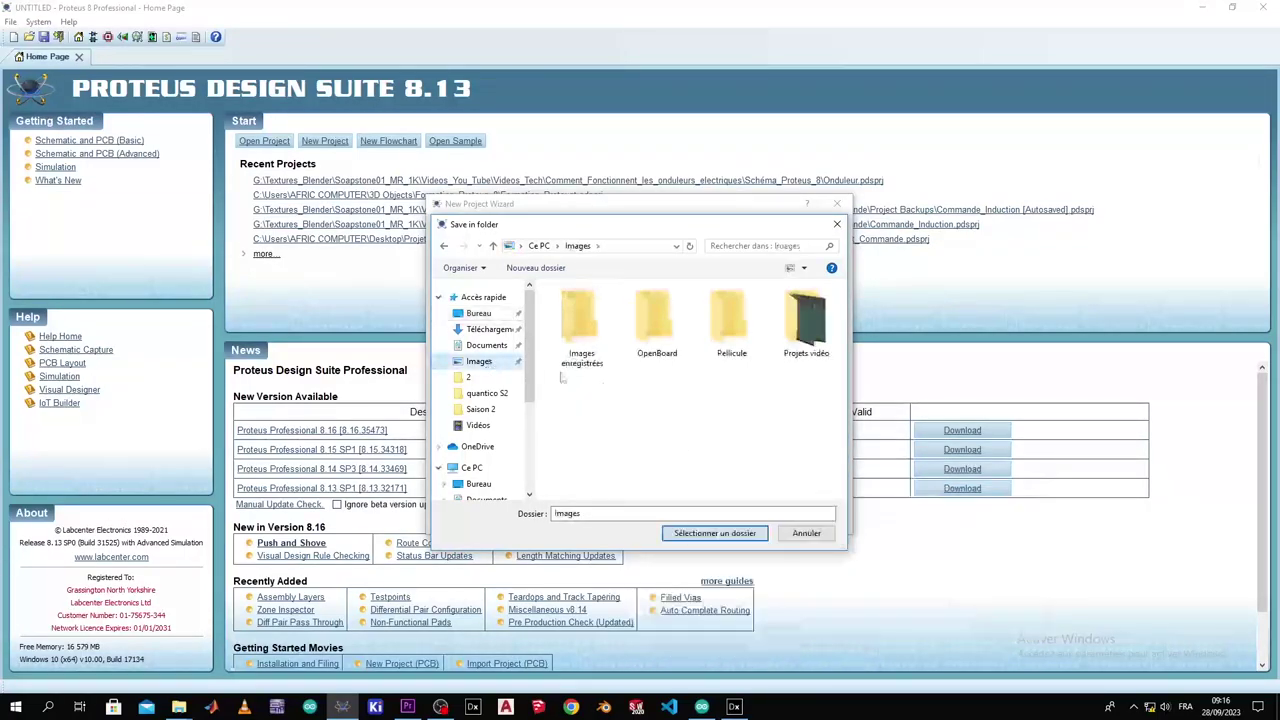
right_click(642, 434)
mouse_move(723, 460)
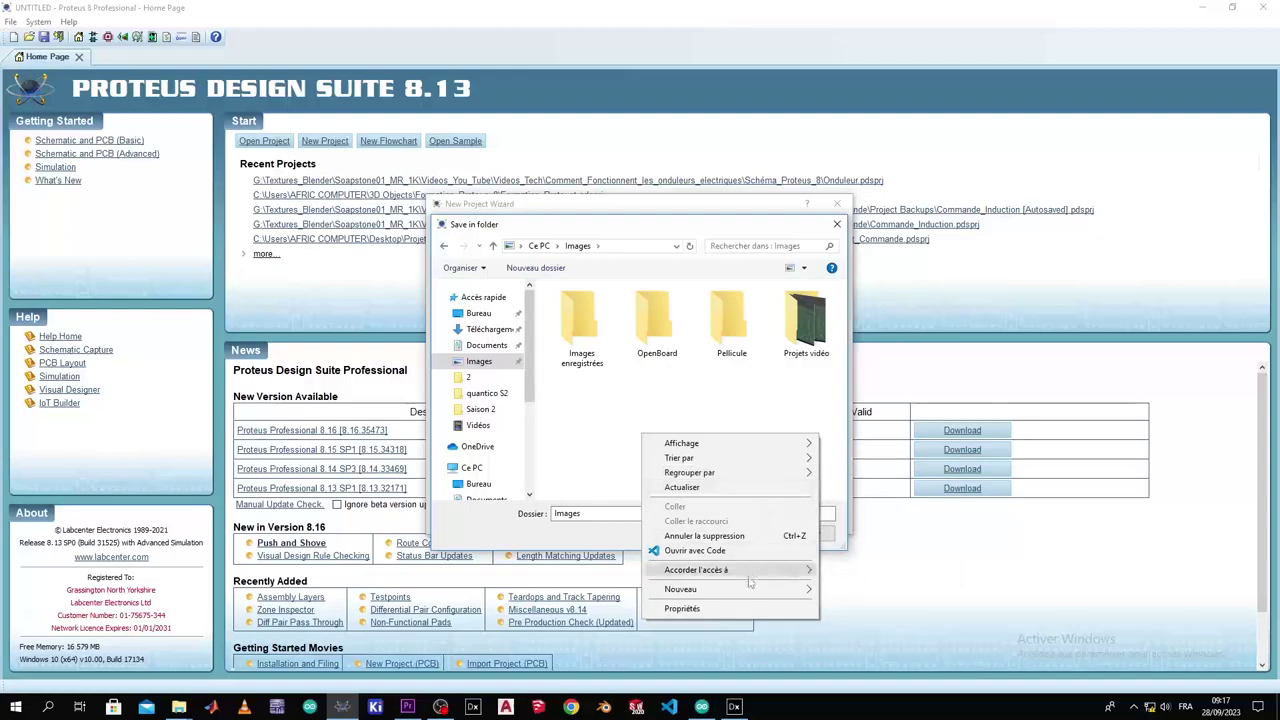
mouse_move(752, 589)
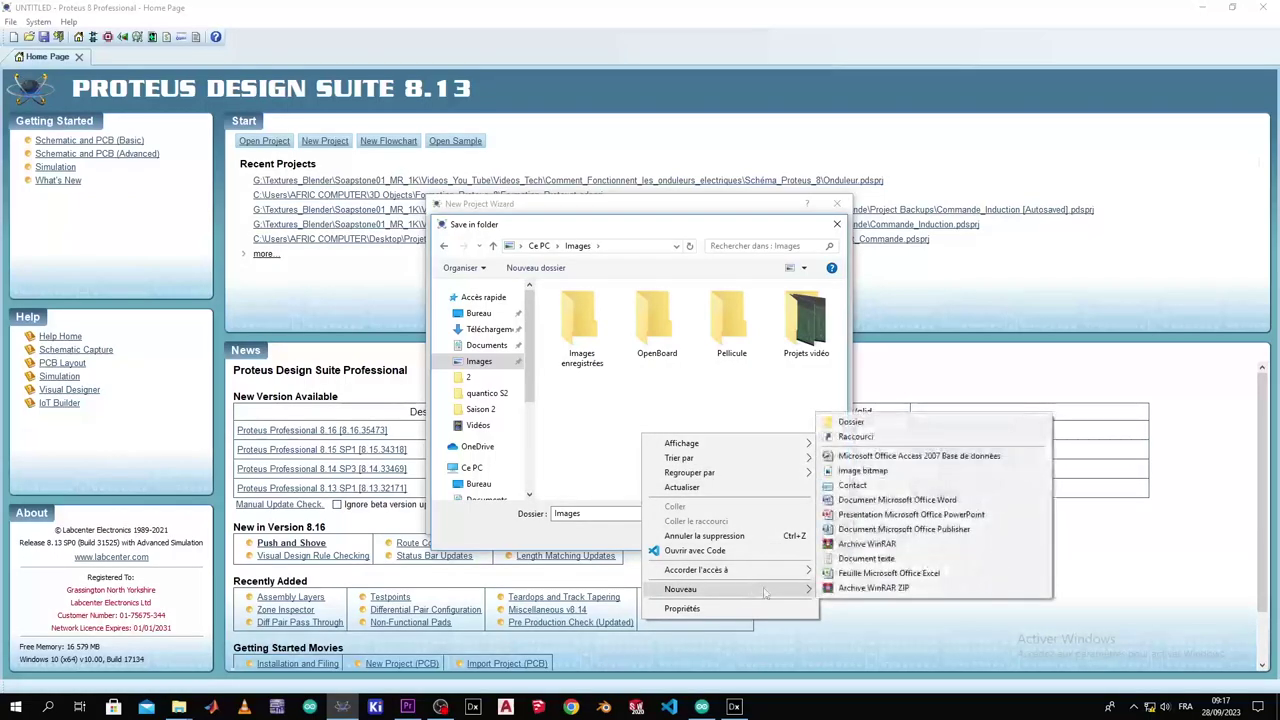
click(861, 431)
text(F)
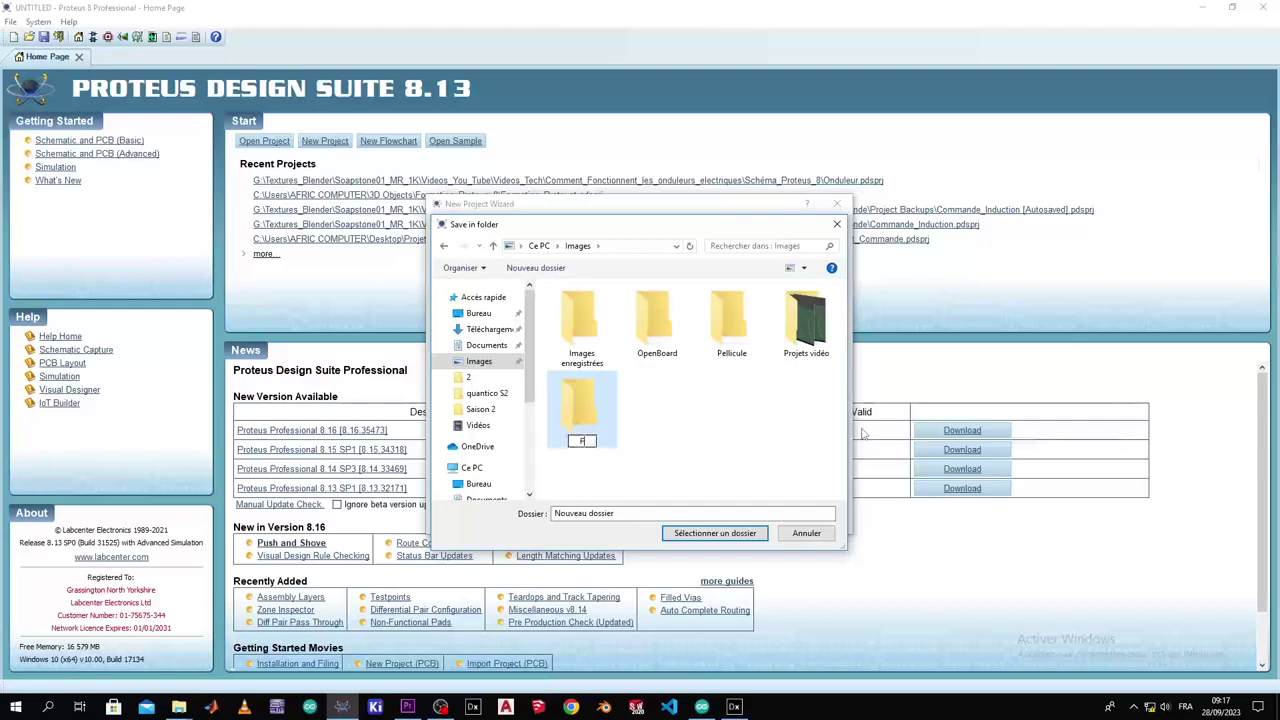
text(ormation_)
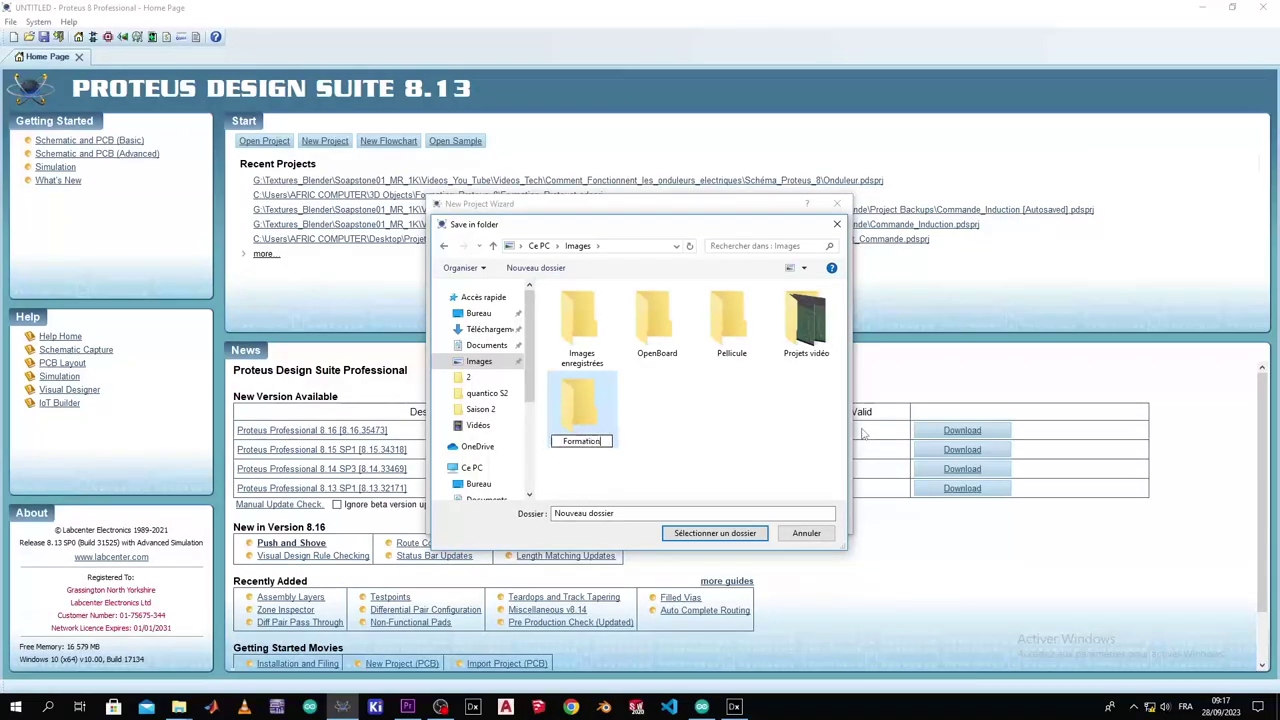
text(Proteus_8)
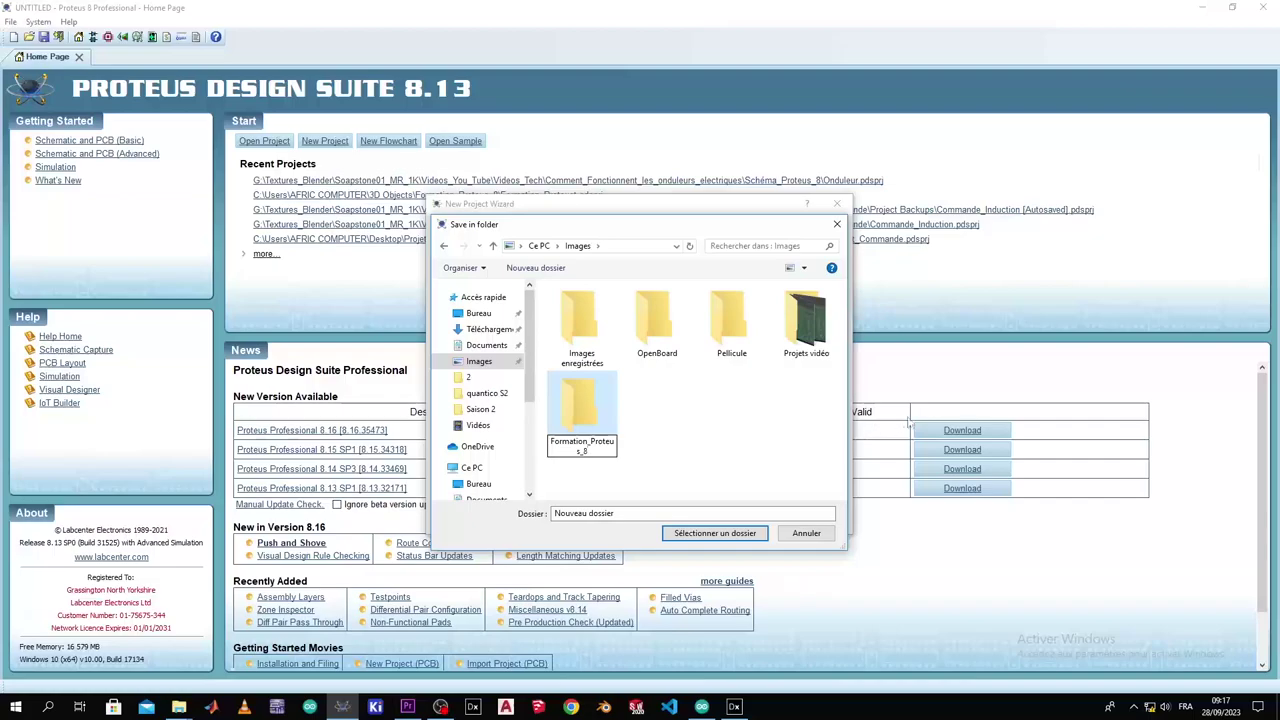
Step: Open the Formation_Proteus_8 folder and create a subfolder named Initiation in it
double_click(598, 428)
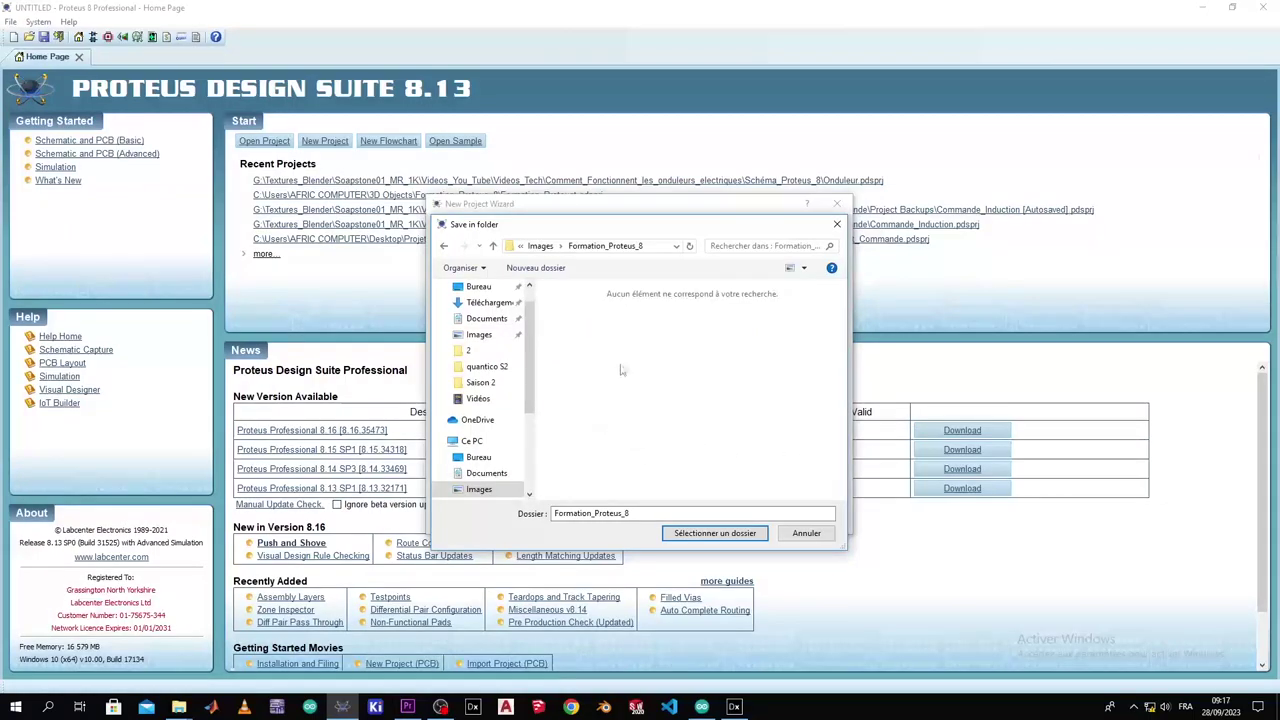
click(555, 269)
key(BackSpace)
text(Initiation)
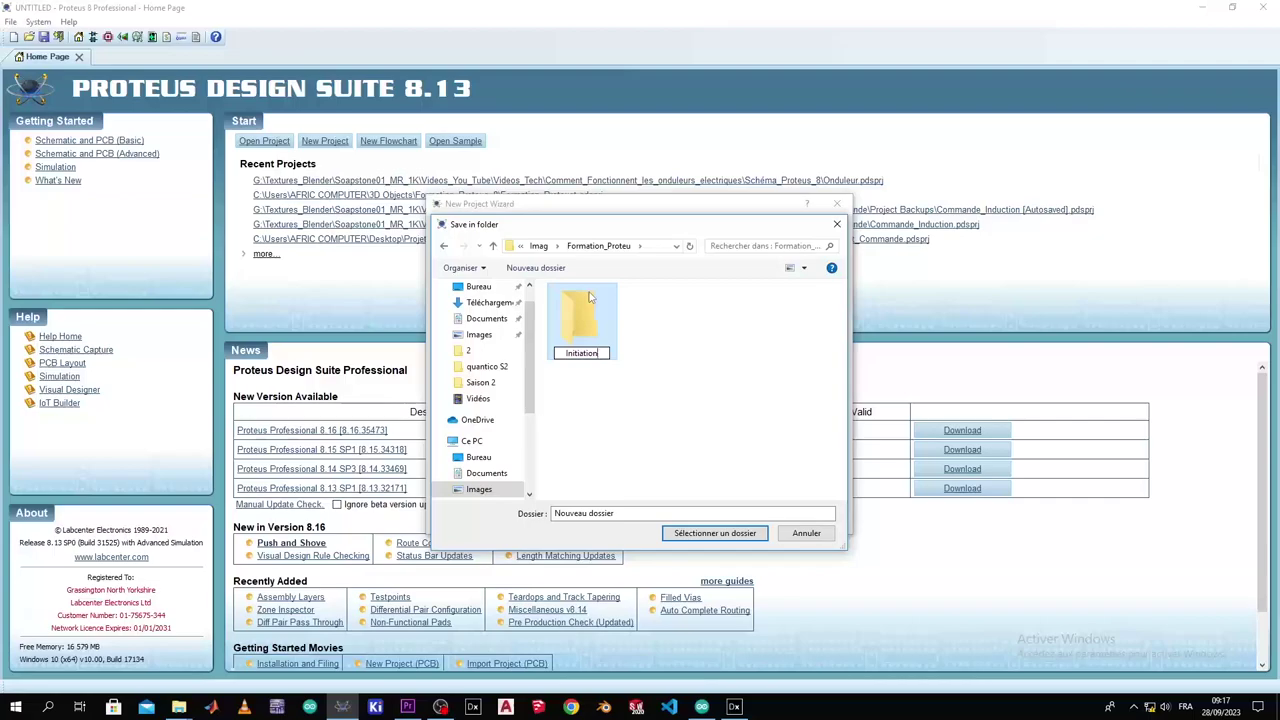
key(Return)
Step: Try to select a folder named Prise_En_main inside Initiation as the save location, and clear the name
double_click(590, 296)
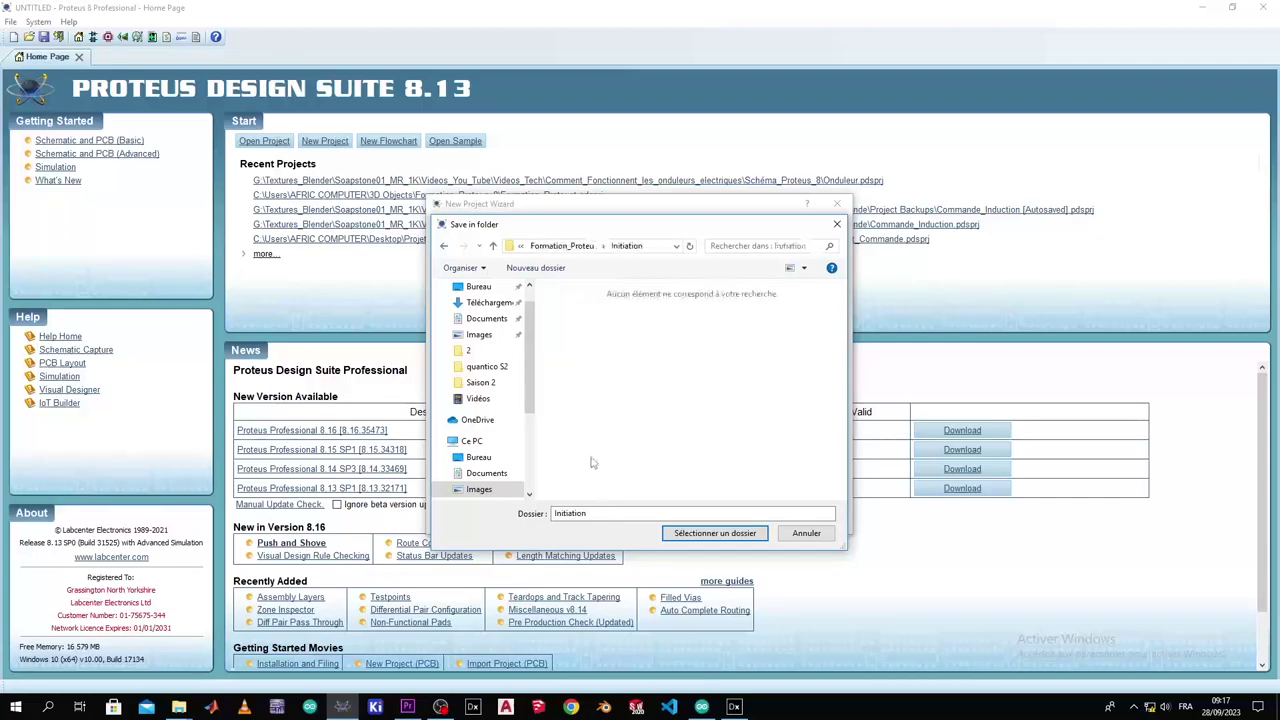
click(603, 513)
drag(603, 513, 551, 506)
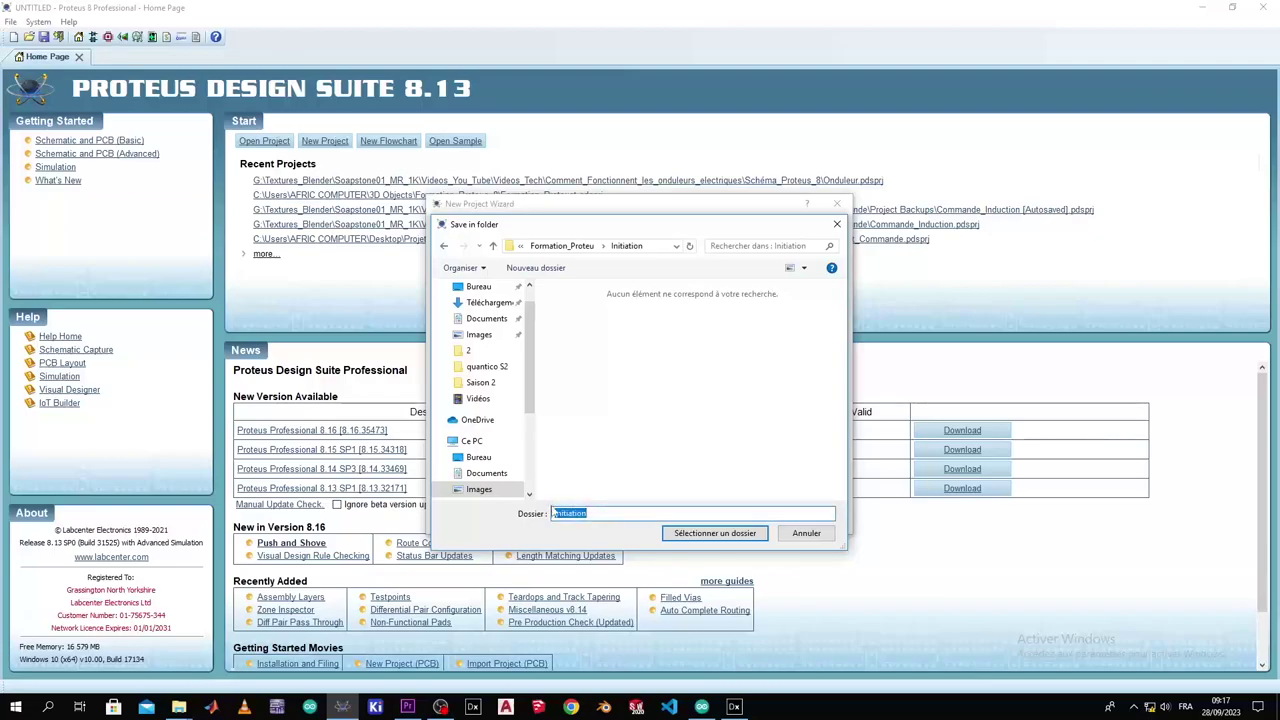
text(P)
key(Return)
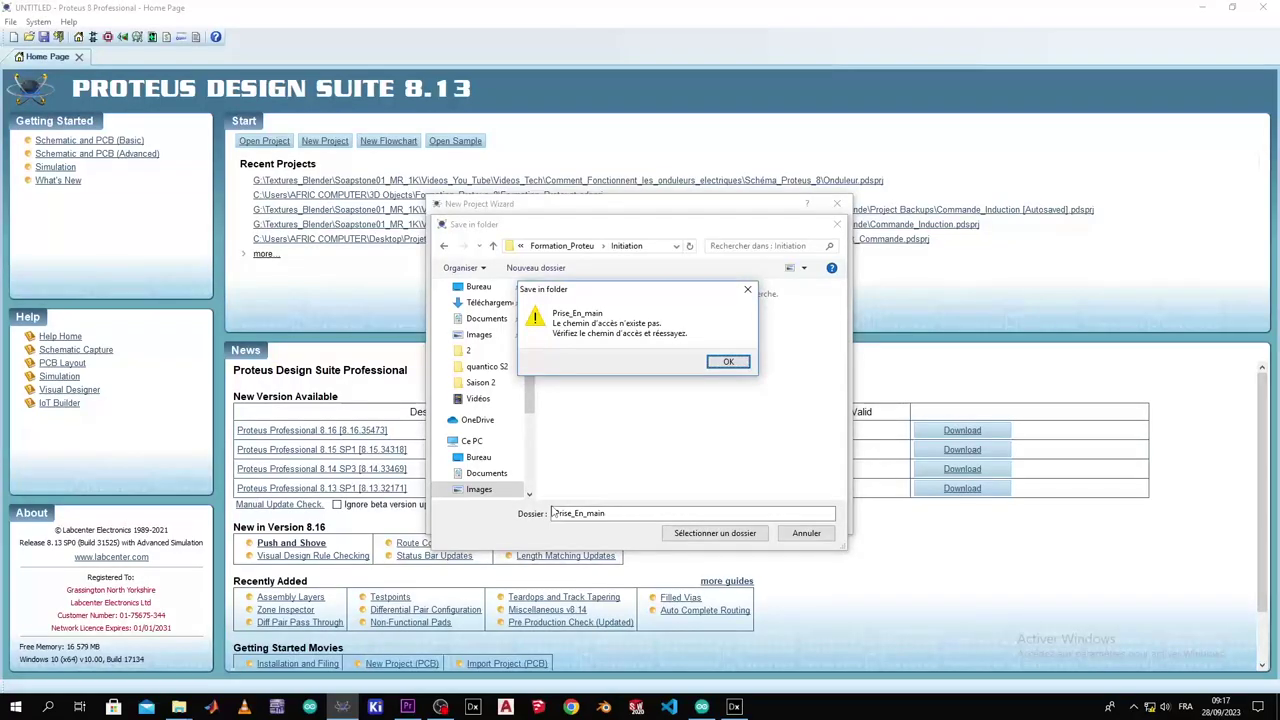
click(748, 290)
click(712, 534)
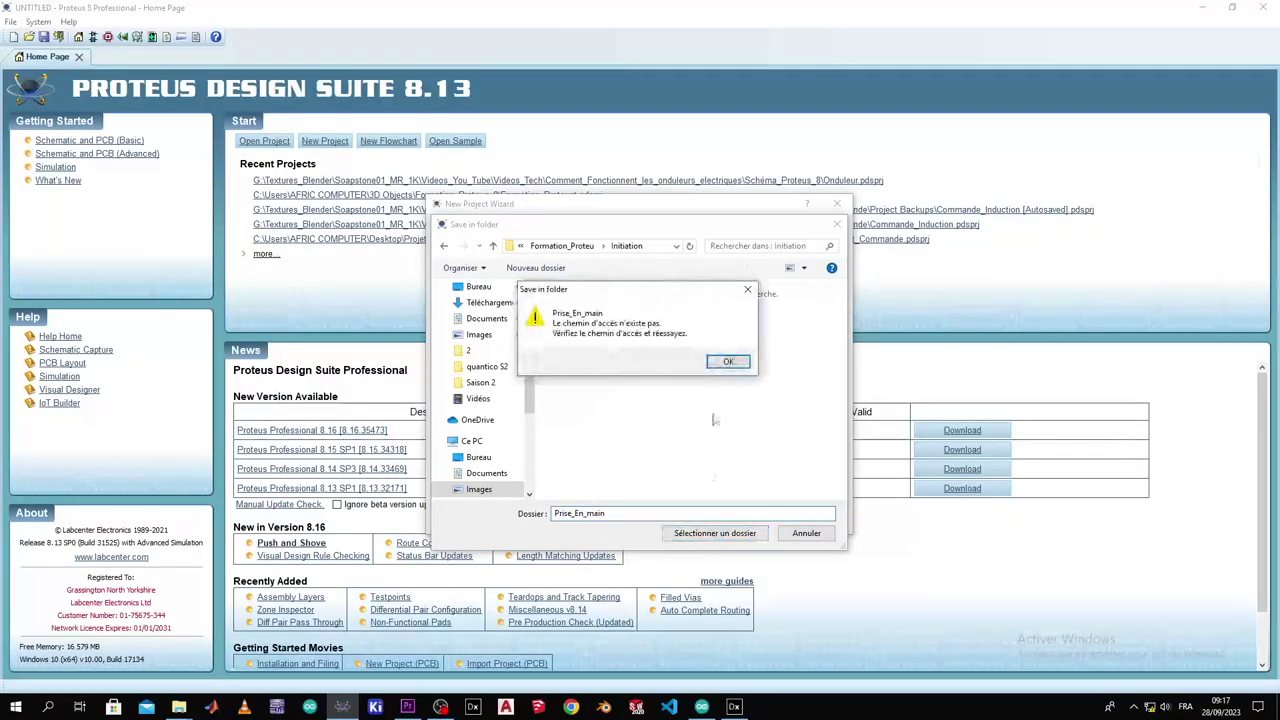
click(754, 292)
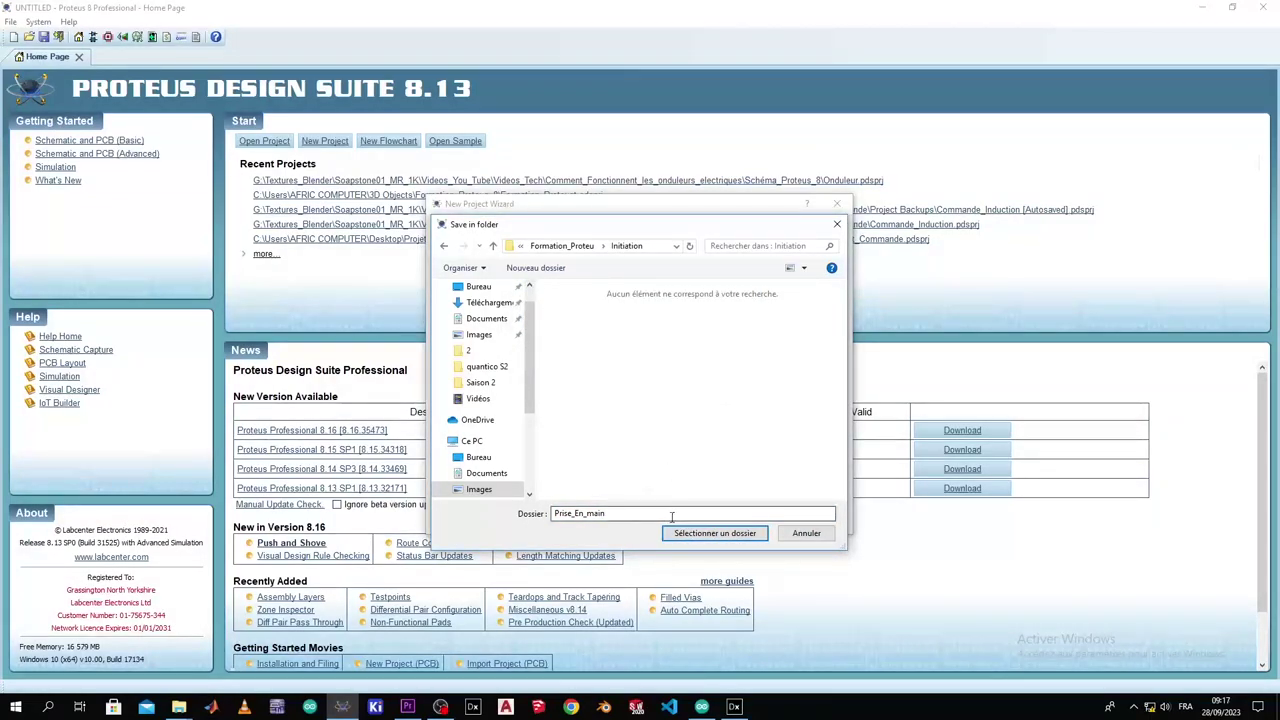
double_click(556, 514)
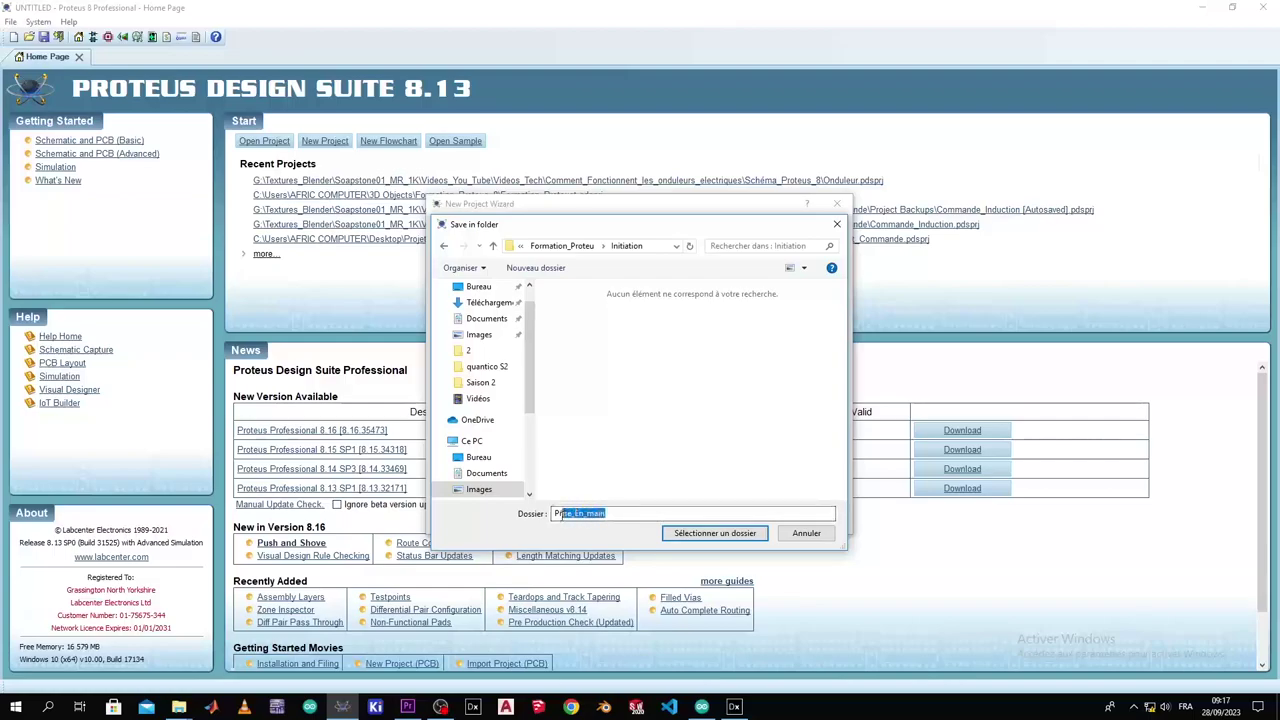
key(BackSpace)
Step: Choose the Initiation folder as the project's save location and accept the project name and path
click(444, 245)
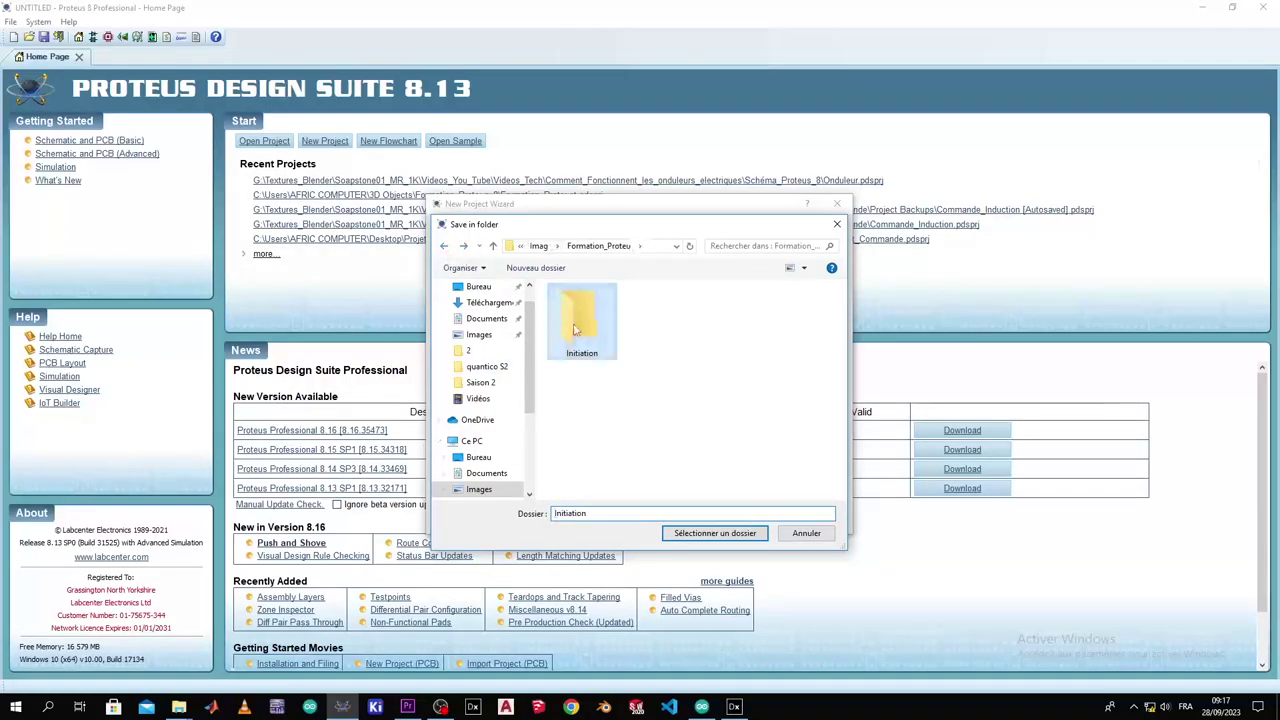
click(715, 533)
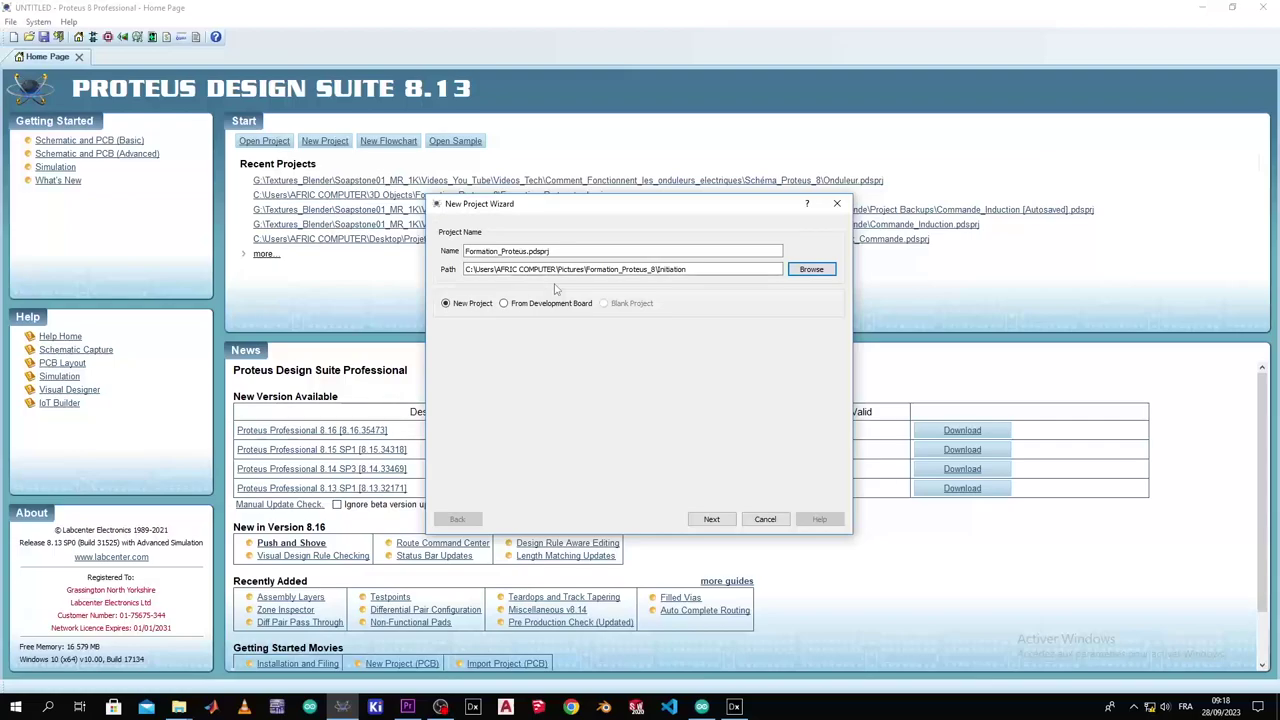
click(724, 521)
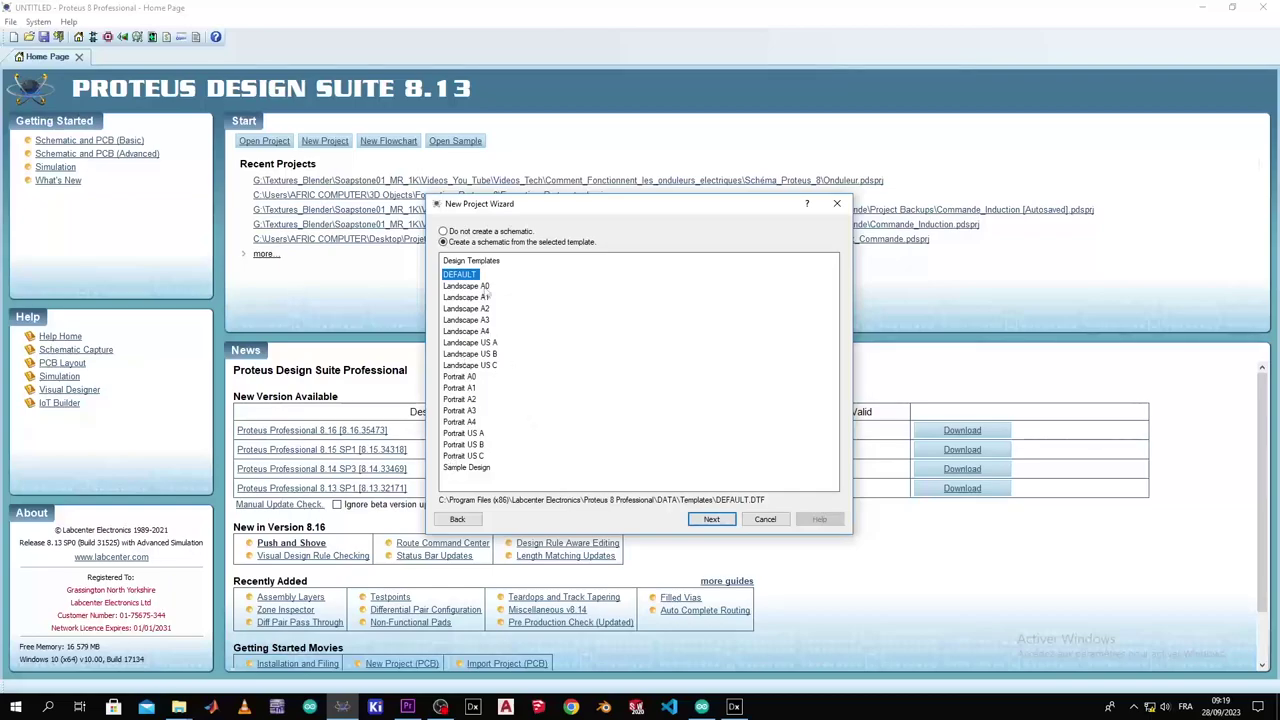
Step: Create the project with the DEFAULT schematic template, no PCB layout and no firmware project
click(718, 524)
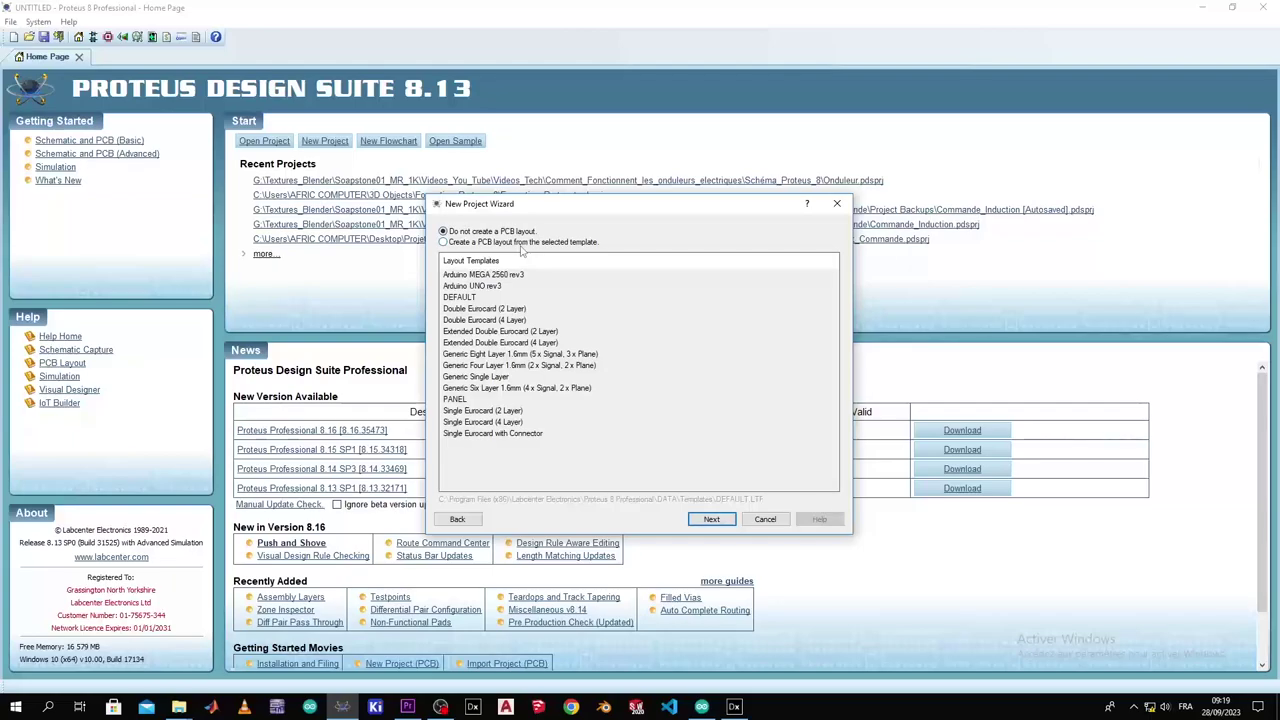
click(443, 242)
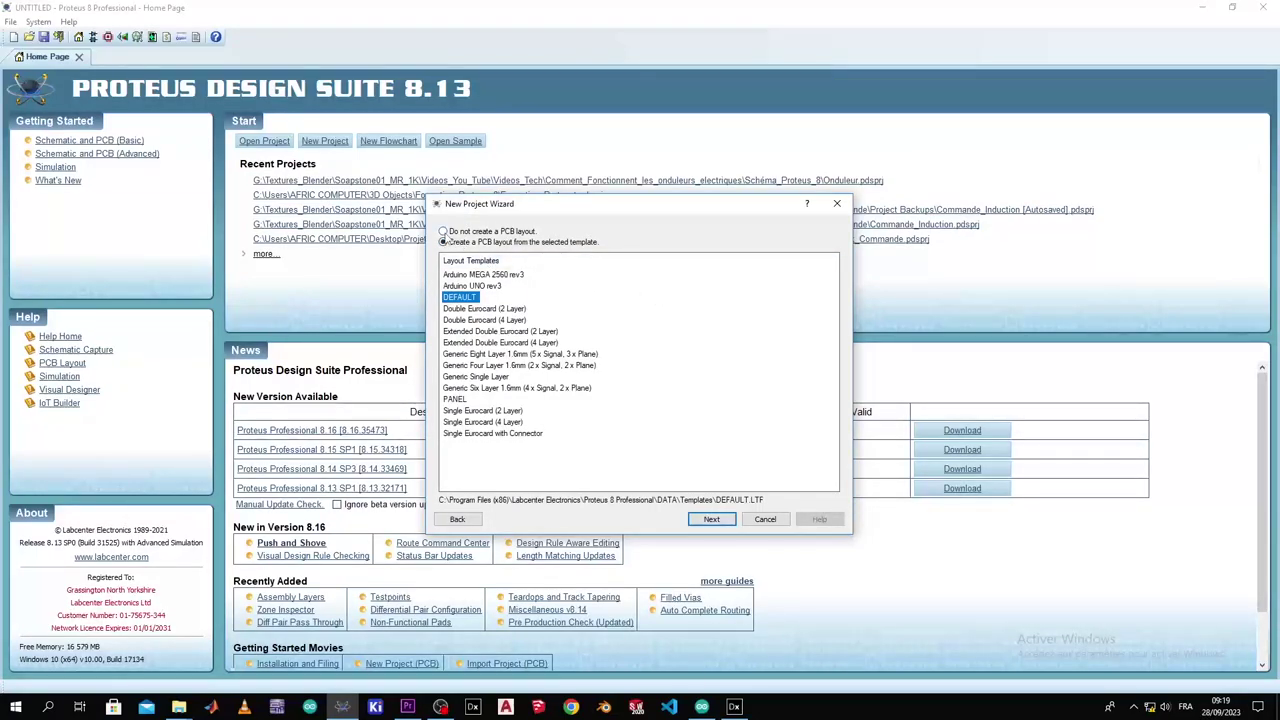
click(443, 231)
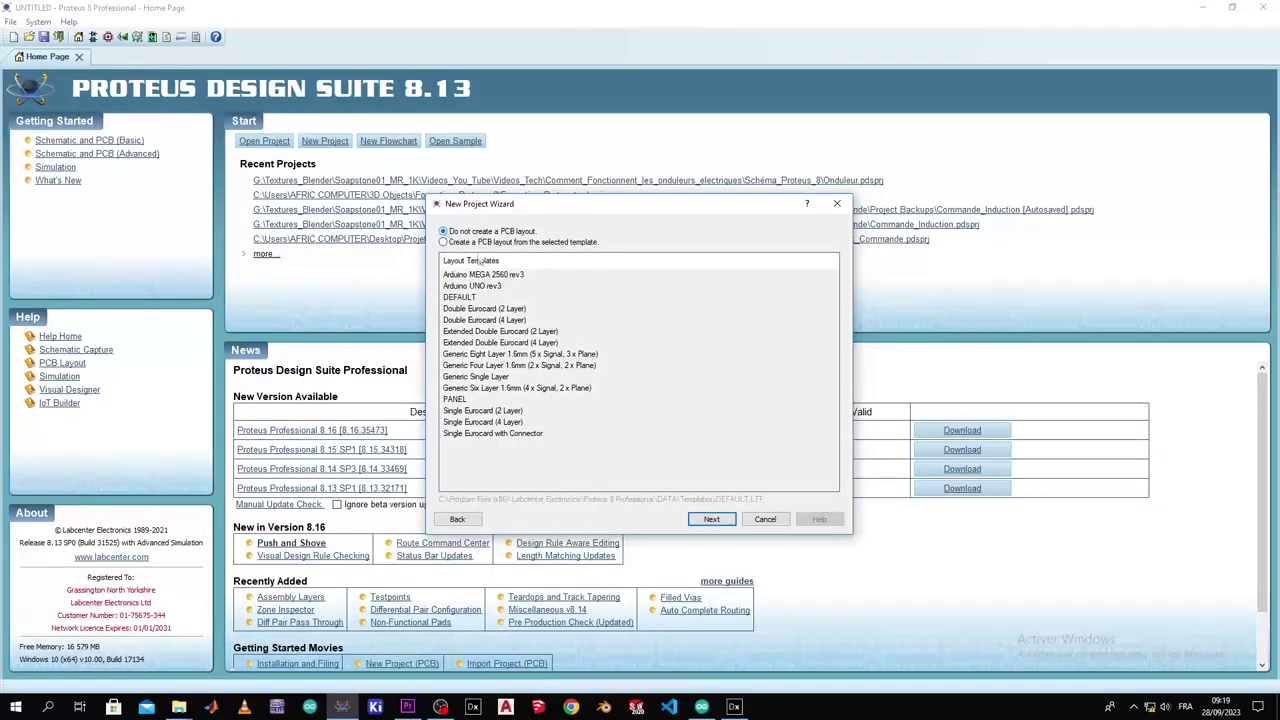
click(722, 524)
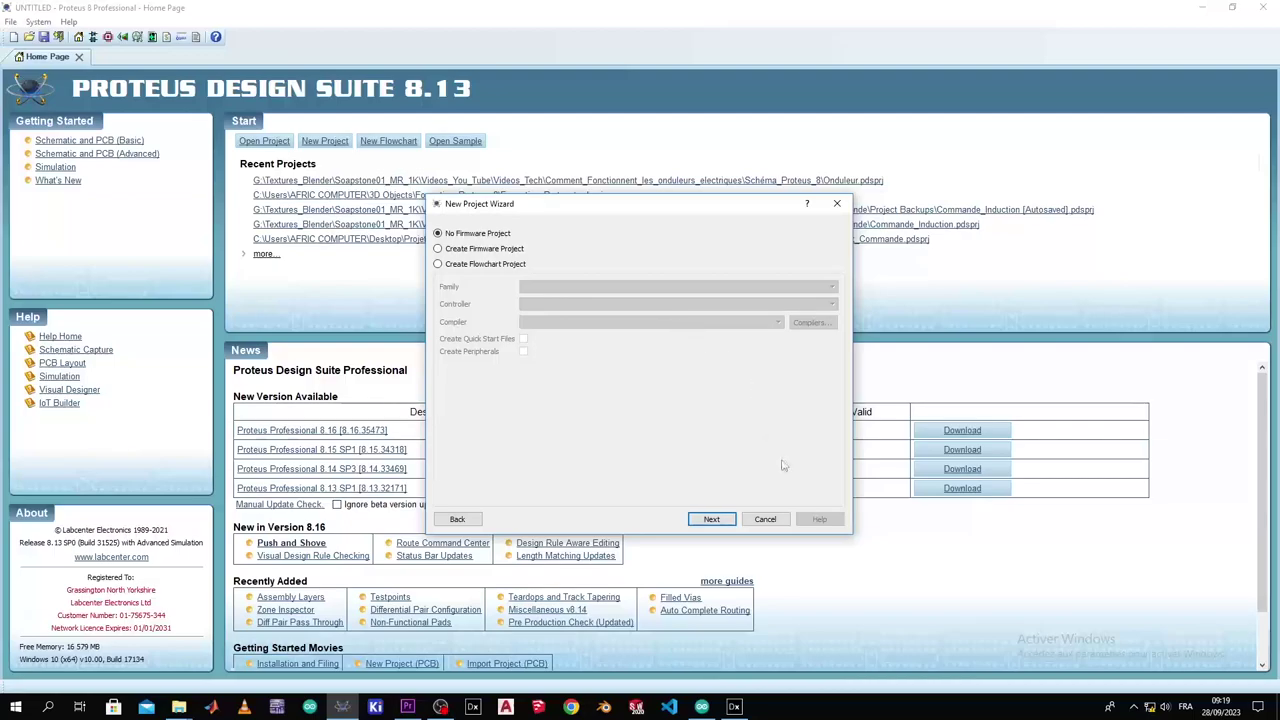
click(714, 519)
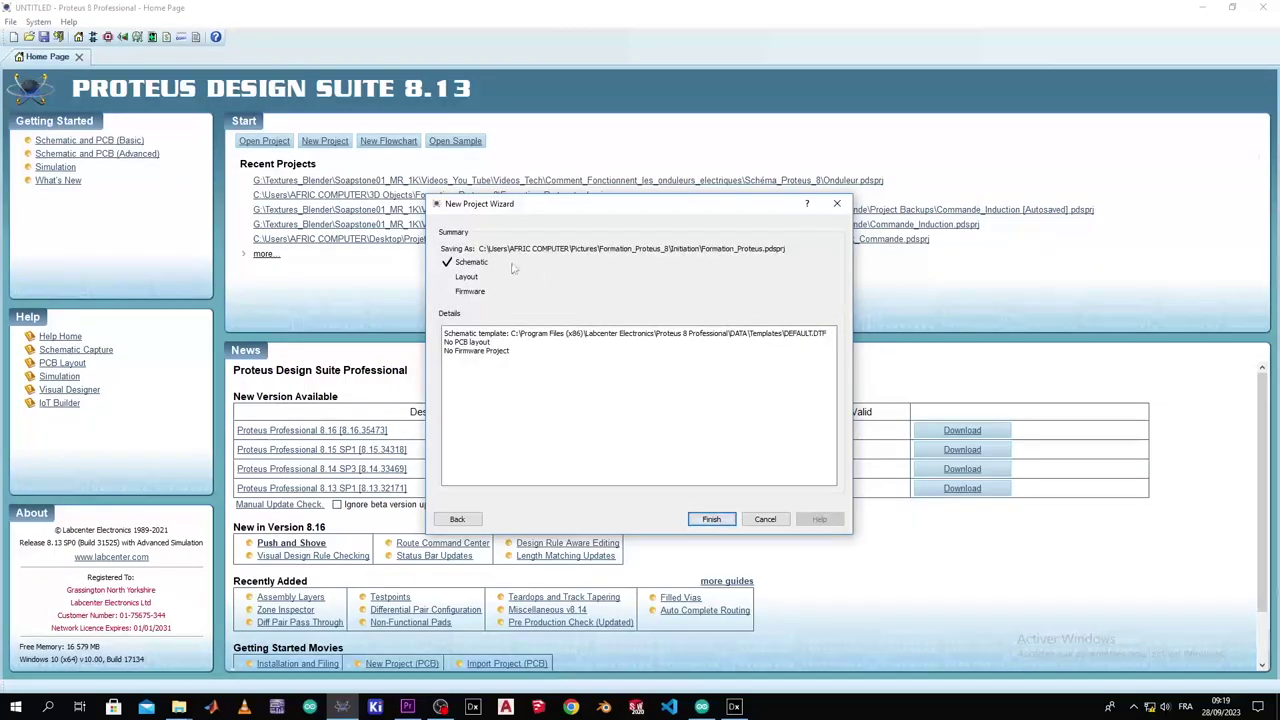
click(712, 519)
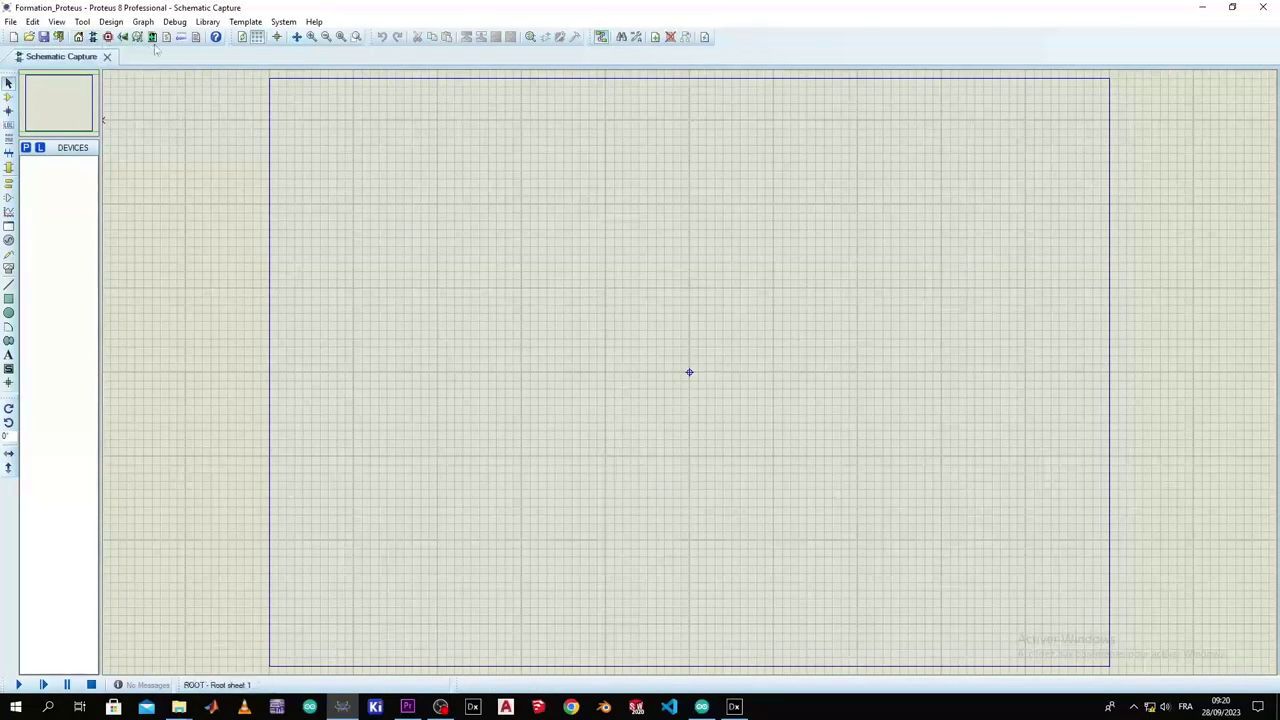
Step: Switch the grid display of the schematic sheet on and off, ending with the grid hidden
click(257, 38)
click(257, 38)
click(257, 38)
click(257, 38)
click(257, 38)
click(257, 38)
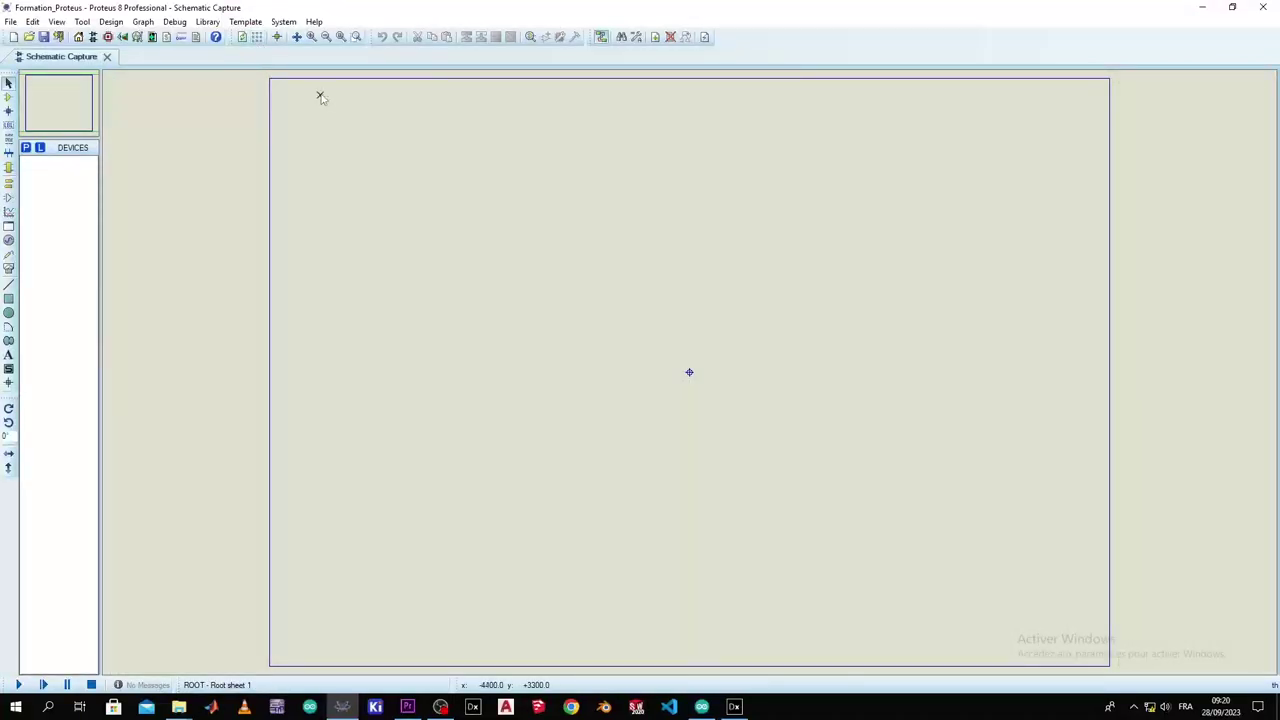
click(296, 38)
click(689, 372)
click(311, 37)
click(326, 37)
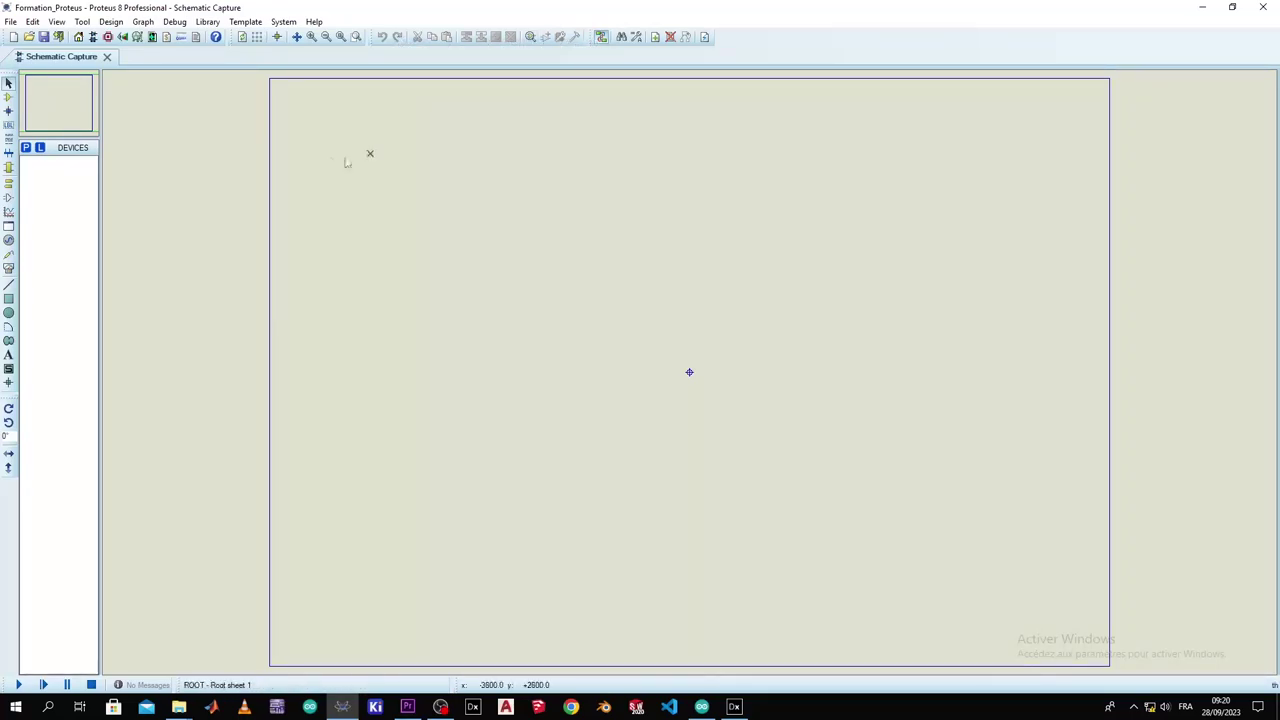
click(8, 84)
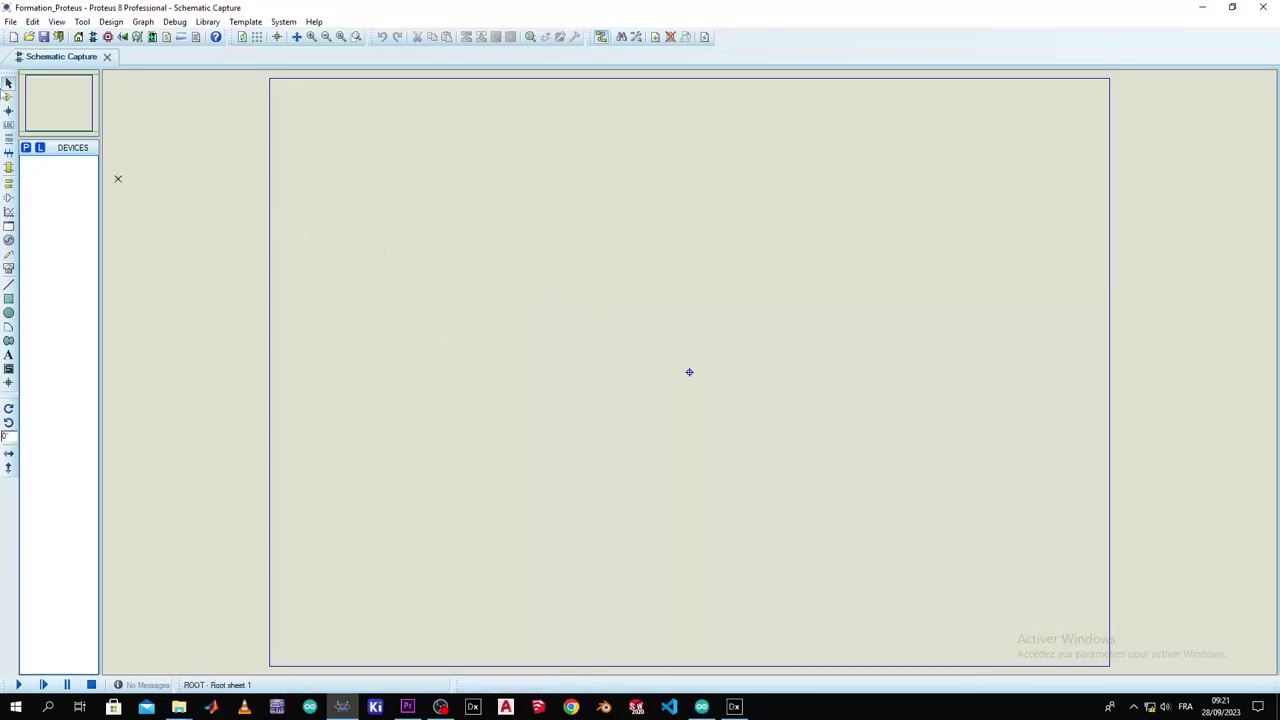
Step: Browse the Arduino and Capacitors categories of the device library, preview the 27pF capacitor 02013A270JAT2A, and leave the picker without adding it
click(8, 98)
click(26, 147)
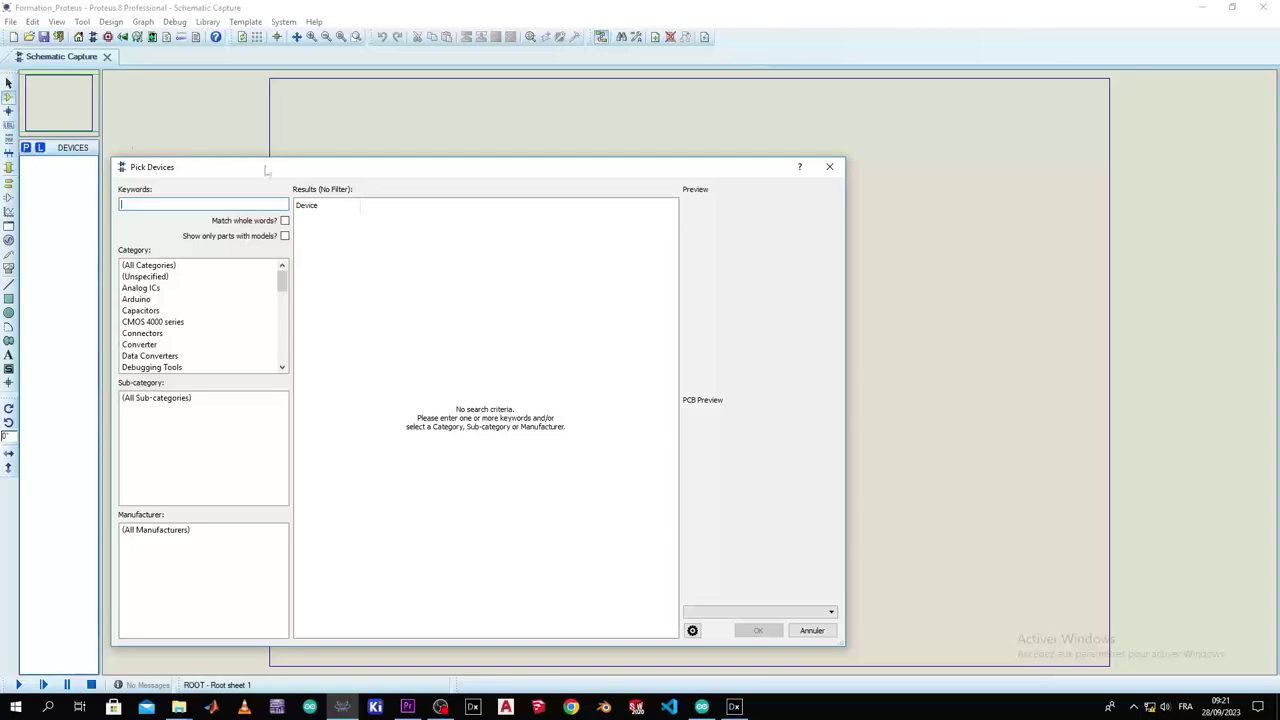
click(194, 299)
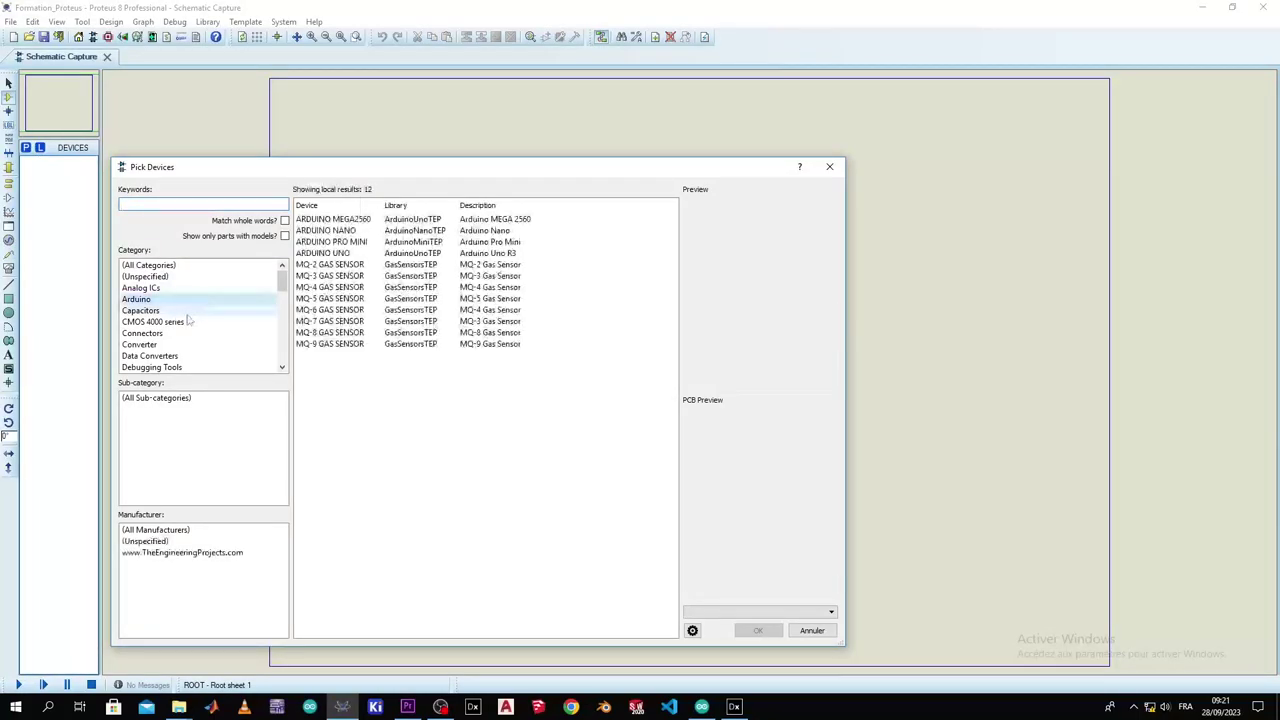
click(190, 310)
scroll(190, 340, down, 3)
scroll(190, 340, up, 4)
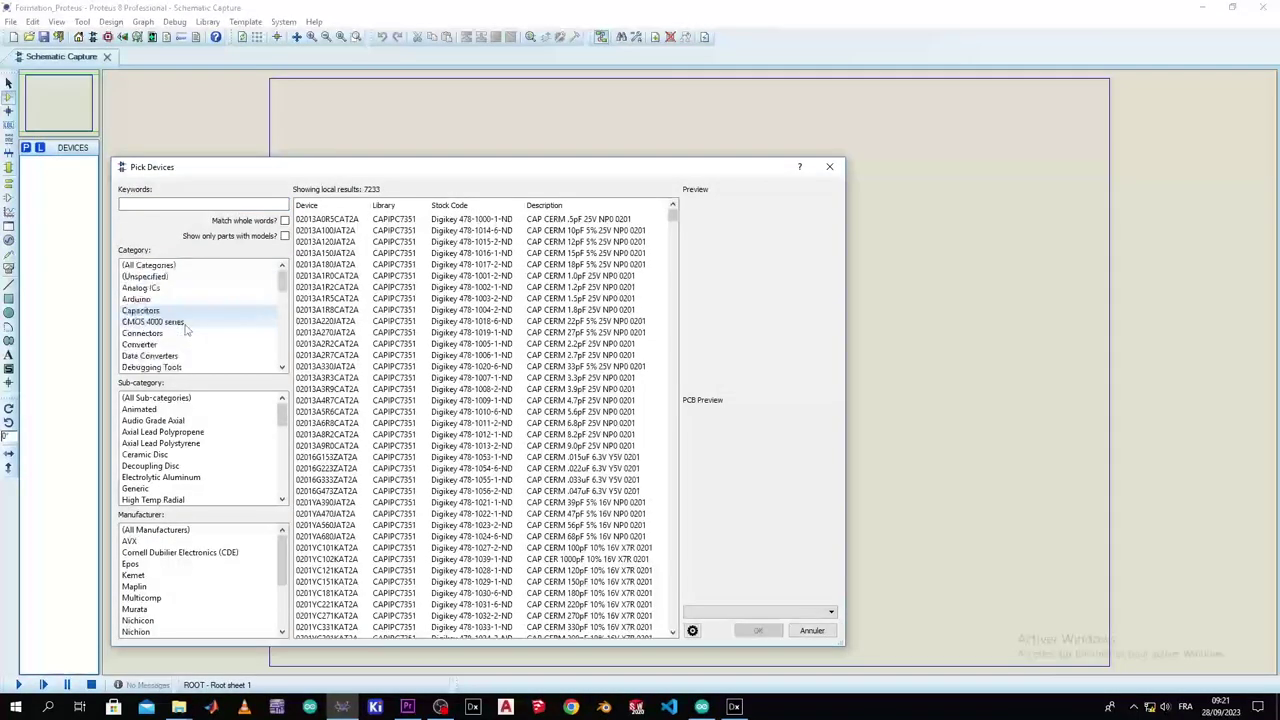
click(325, 332)
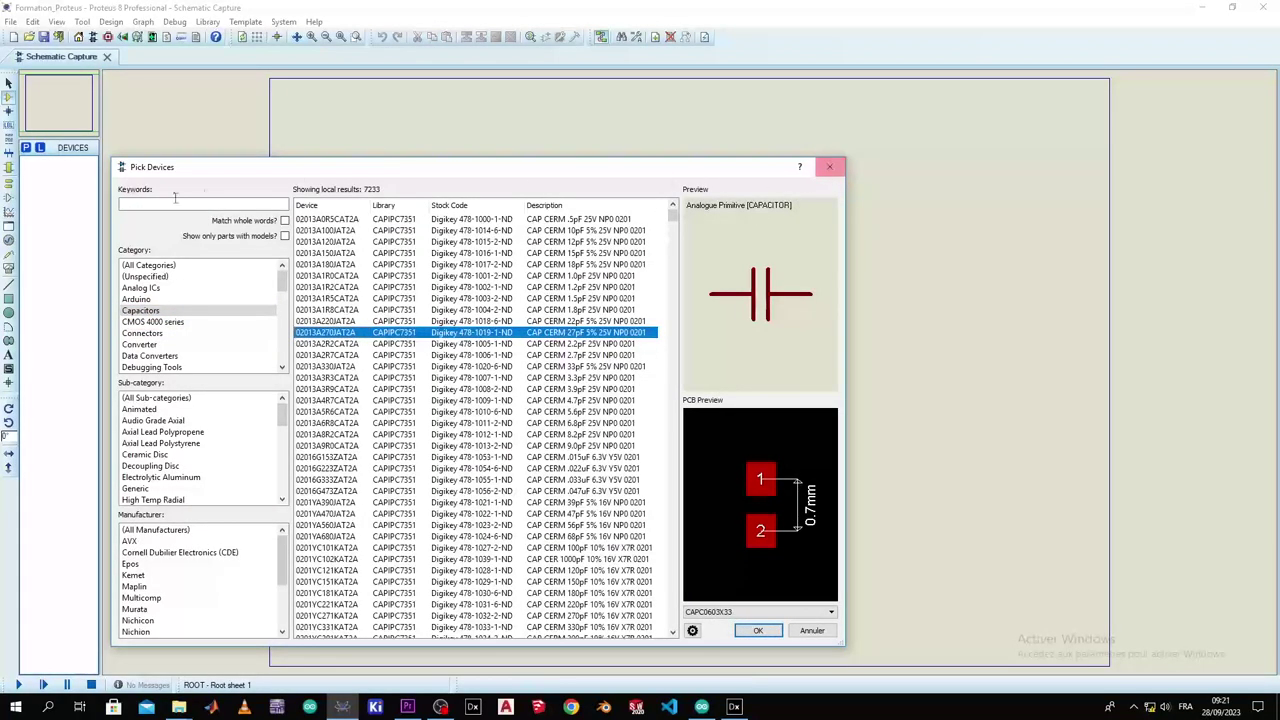
click(829, 167)
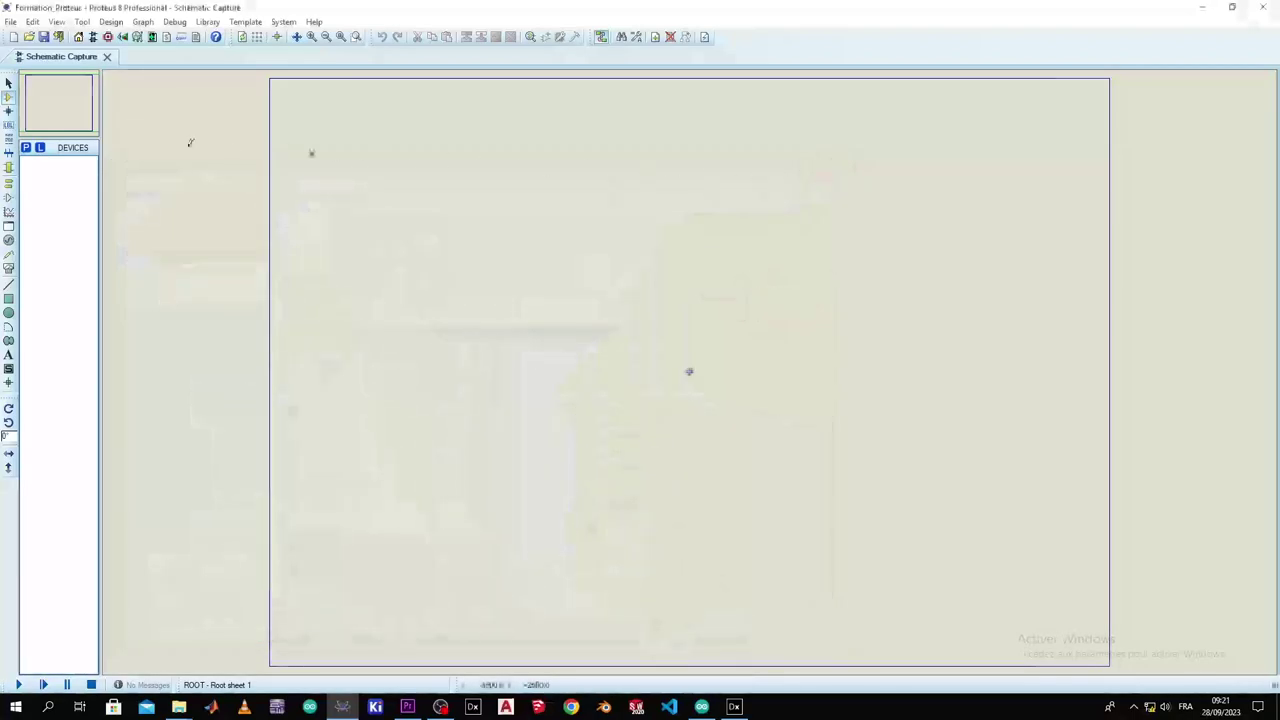
Step: View the device libraries manager and the empty device picker, closing each one again
click(40, 148)
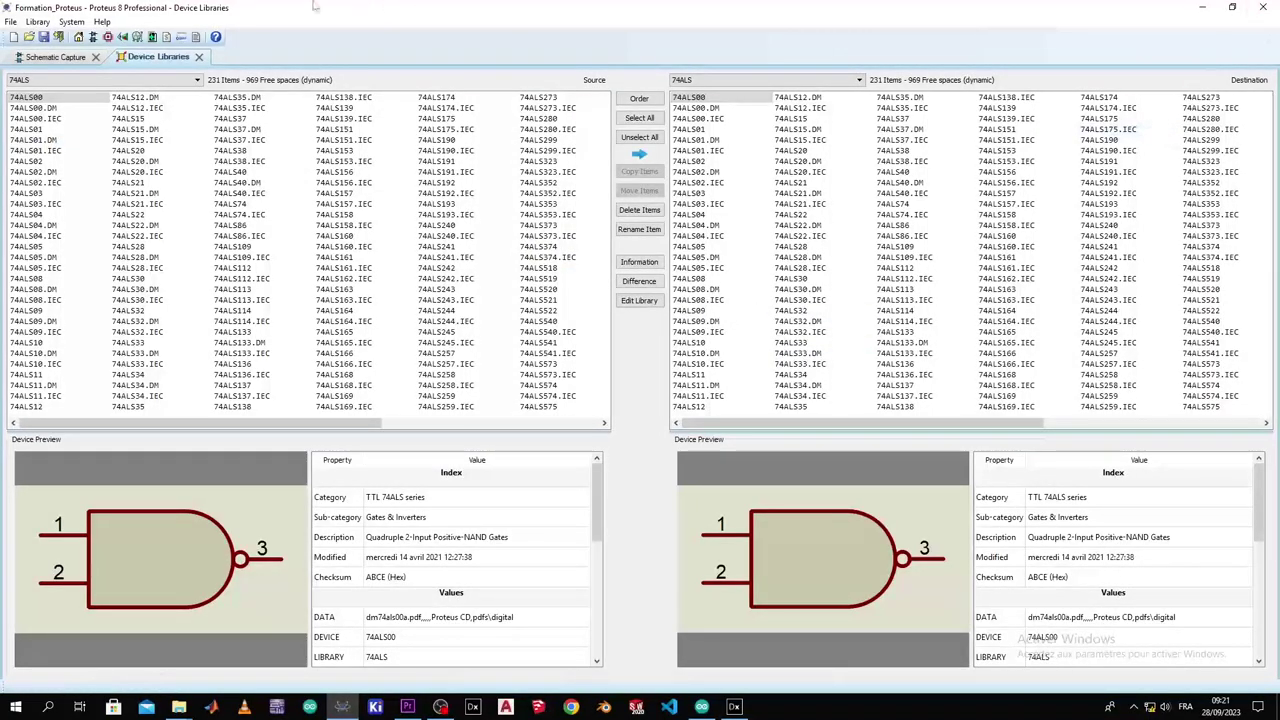
click(198, 57)
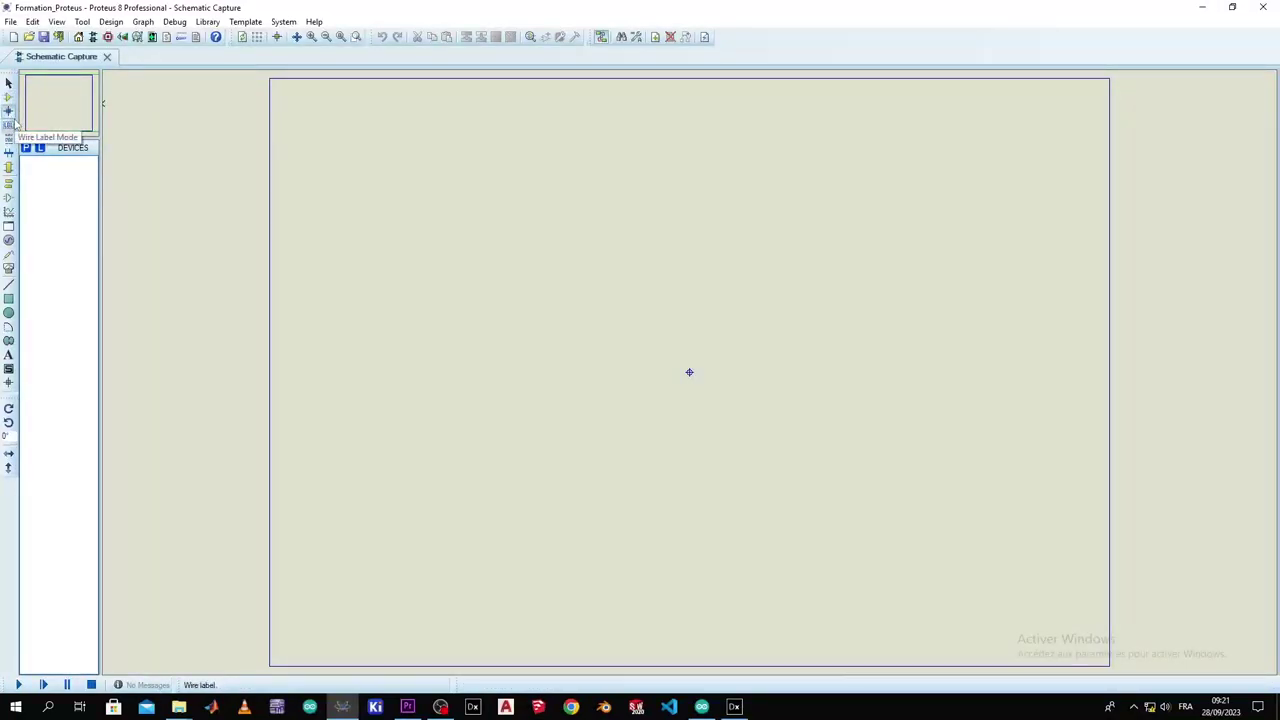
click(26, 147)
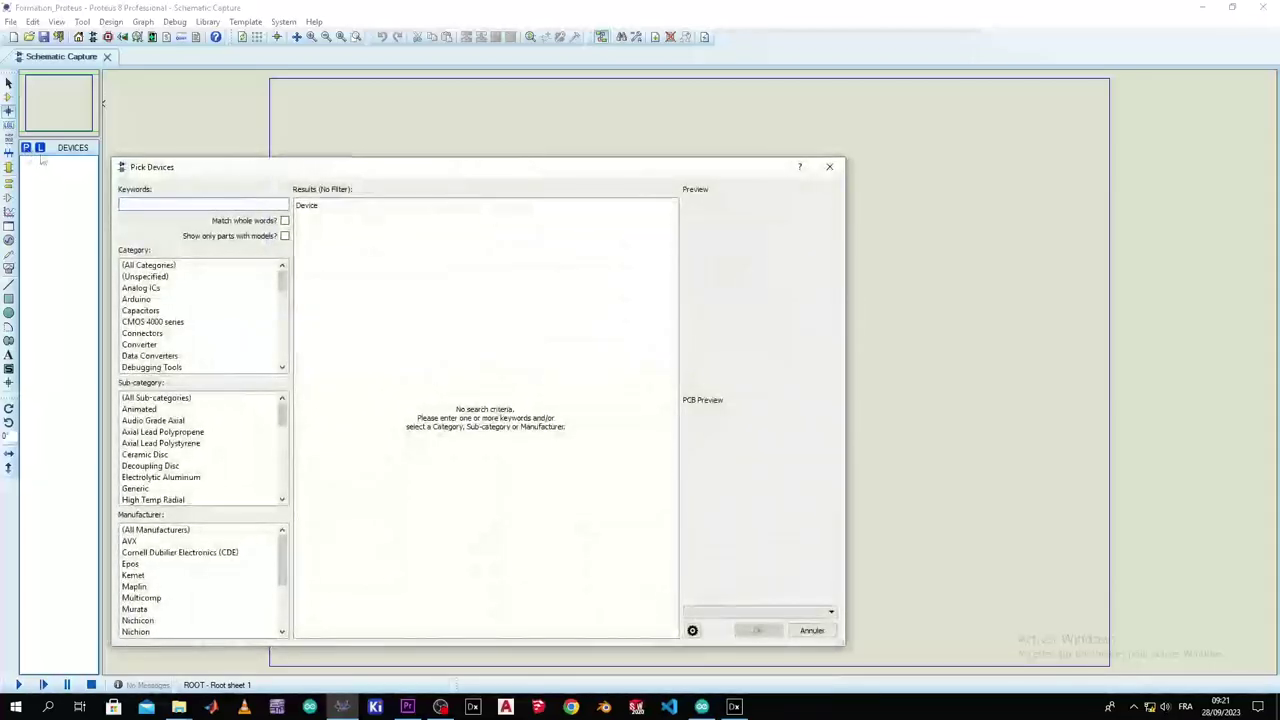
click(829, 166)
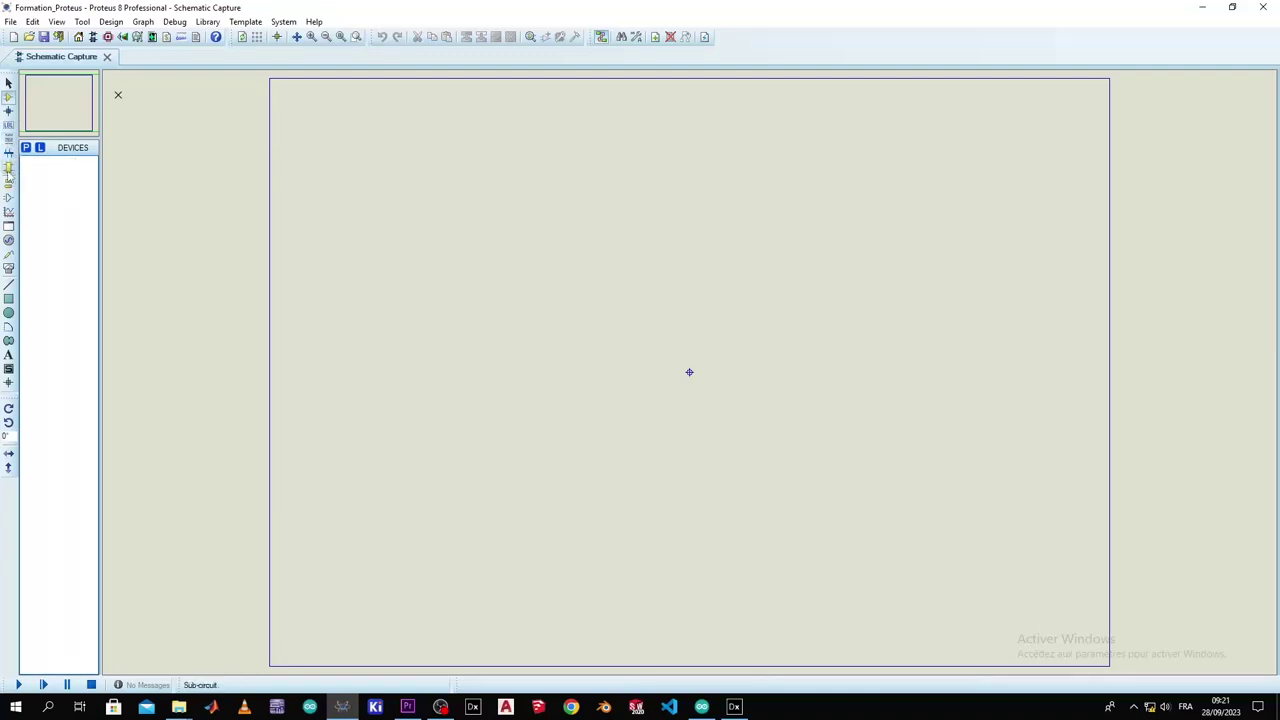
Step: List the sub-circuit port types and preview the GROUND and BUS ports
click(8, 174)
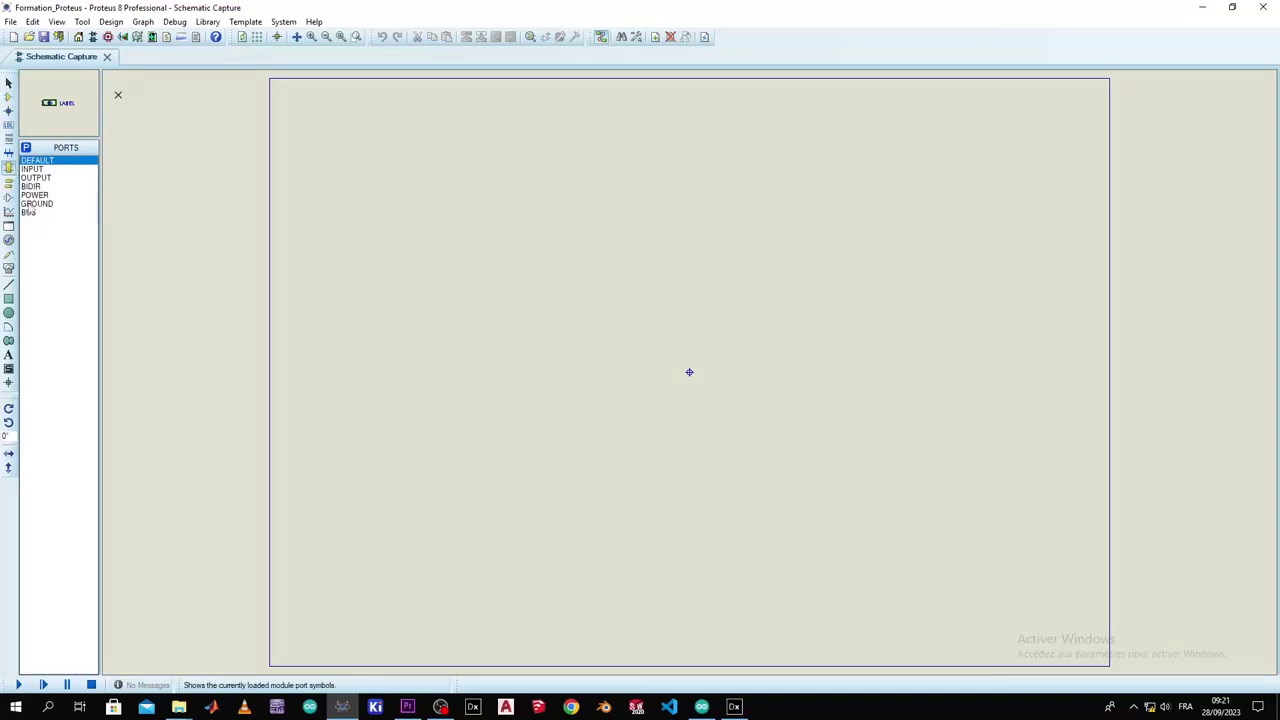
click(35, 204)
click(34, 213)
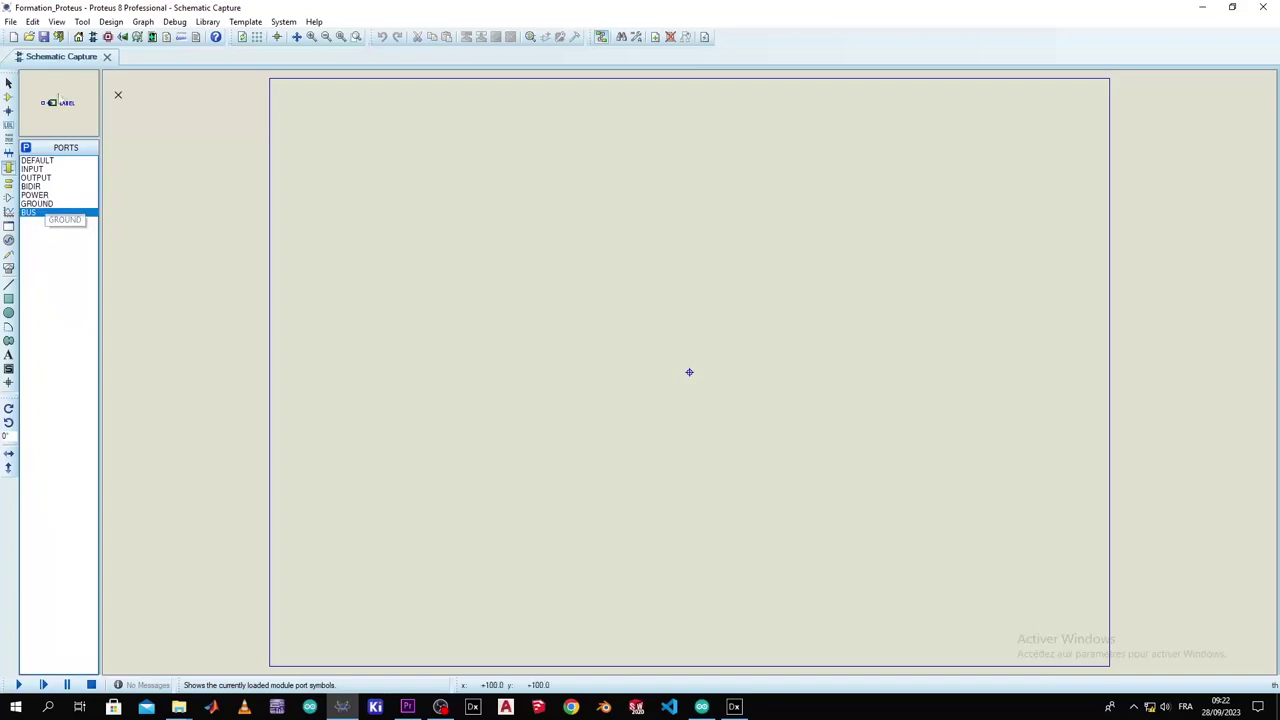
Step: List the terminal types and preview the INPUT, OUTPUT, POWER, GROUND and DYNAMIC terminals, ending on POWER
click(9, 184)
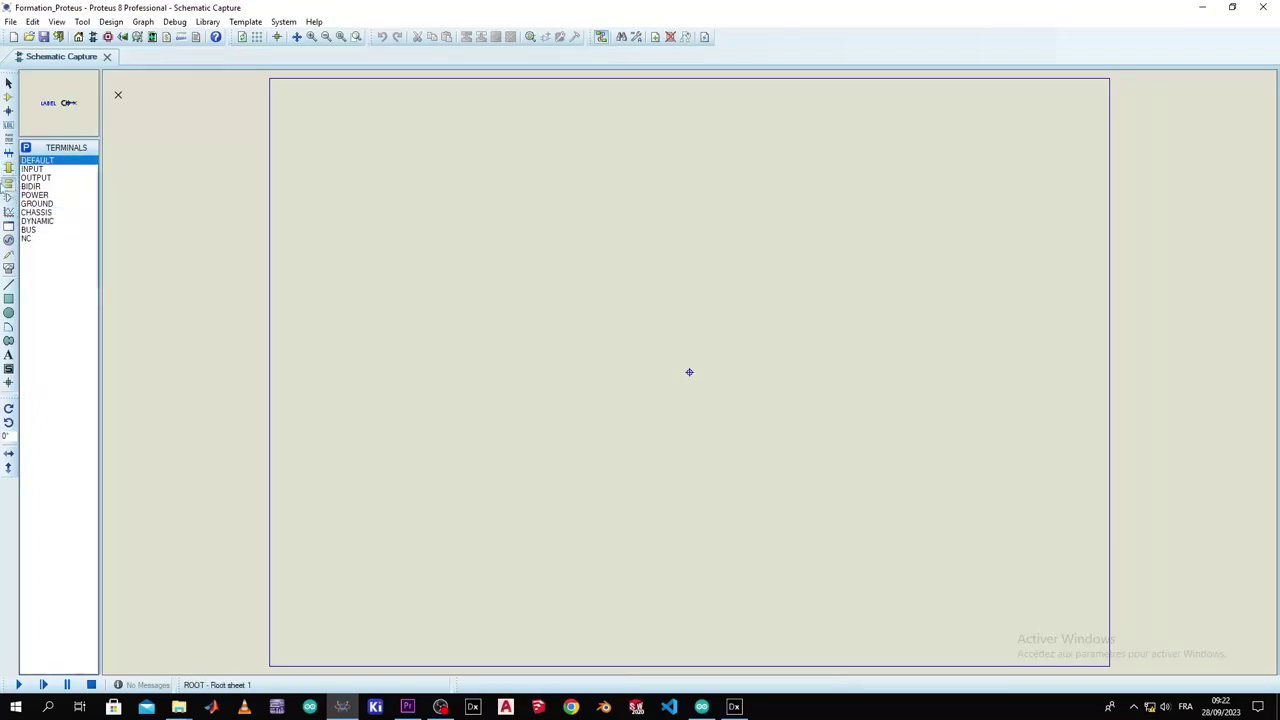
click(40, 169)
click(44, 177)
click(35, 195)
click(36, 203)
click(37, 220)
click(40, 169)
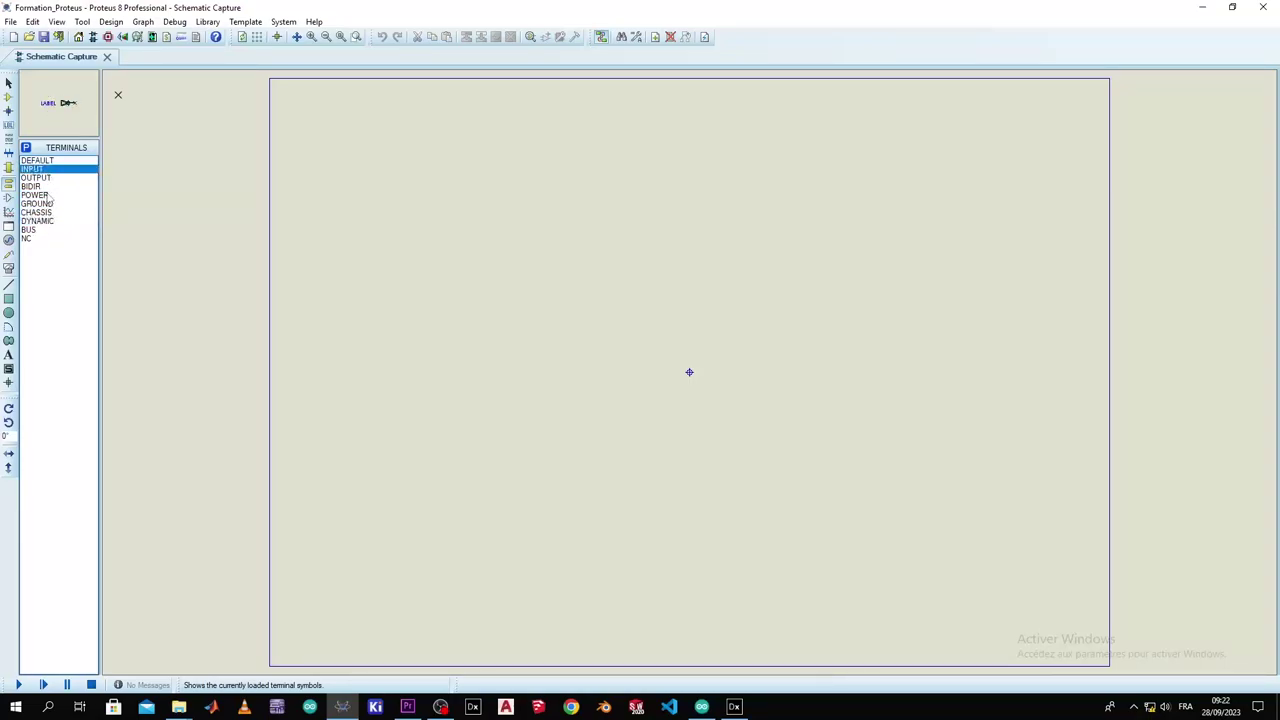
click(50, 195)
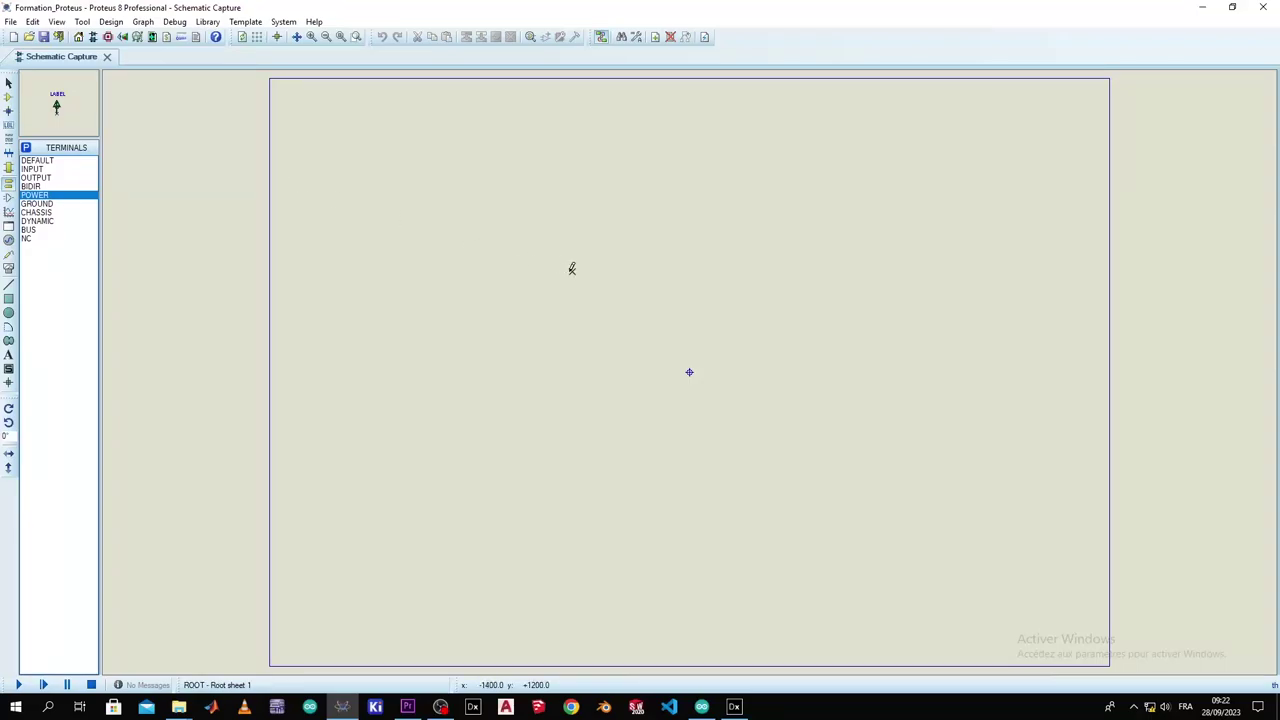
Step: Look through the lists of device pins, simulation graphs and probes
click(8, 211)
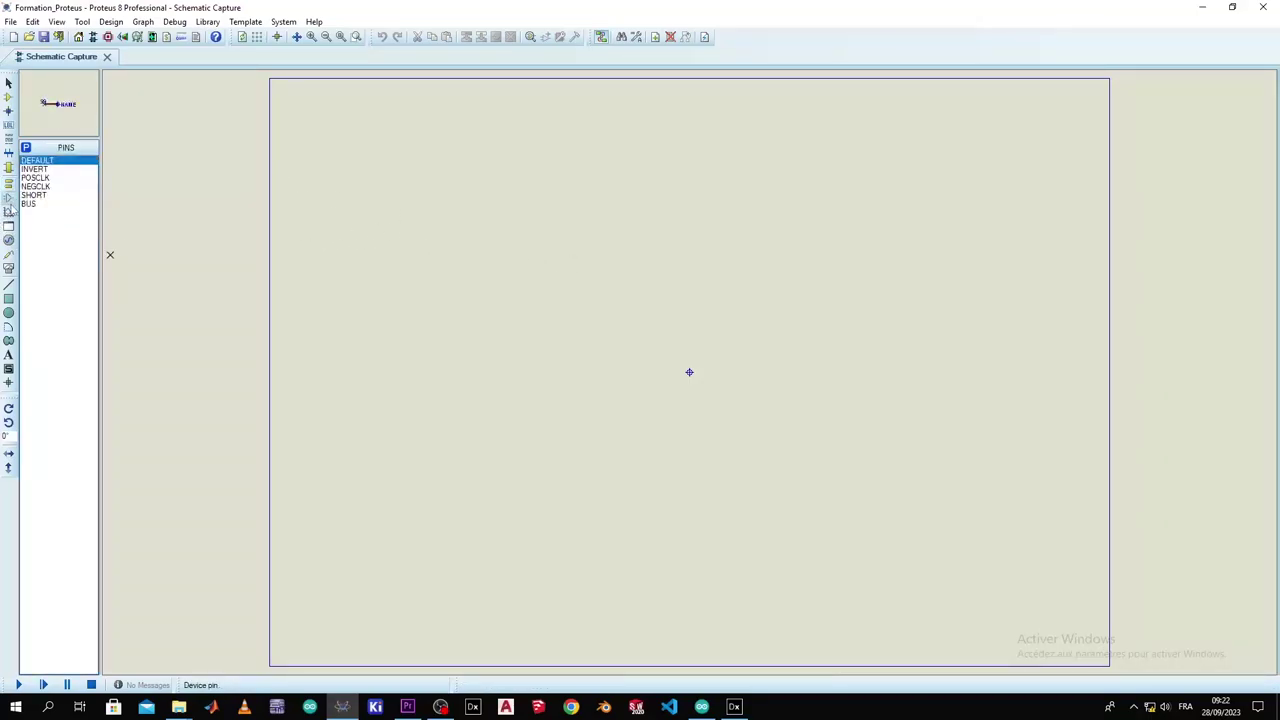
click(8, 211)
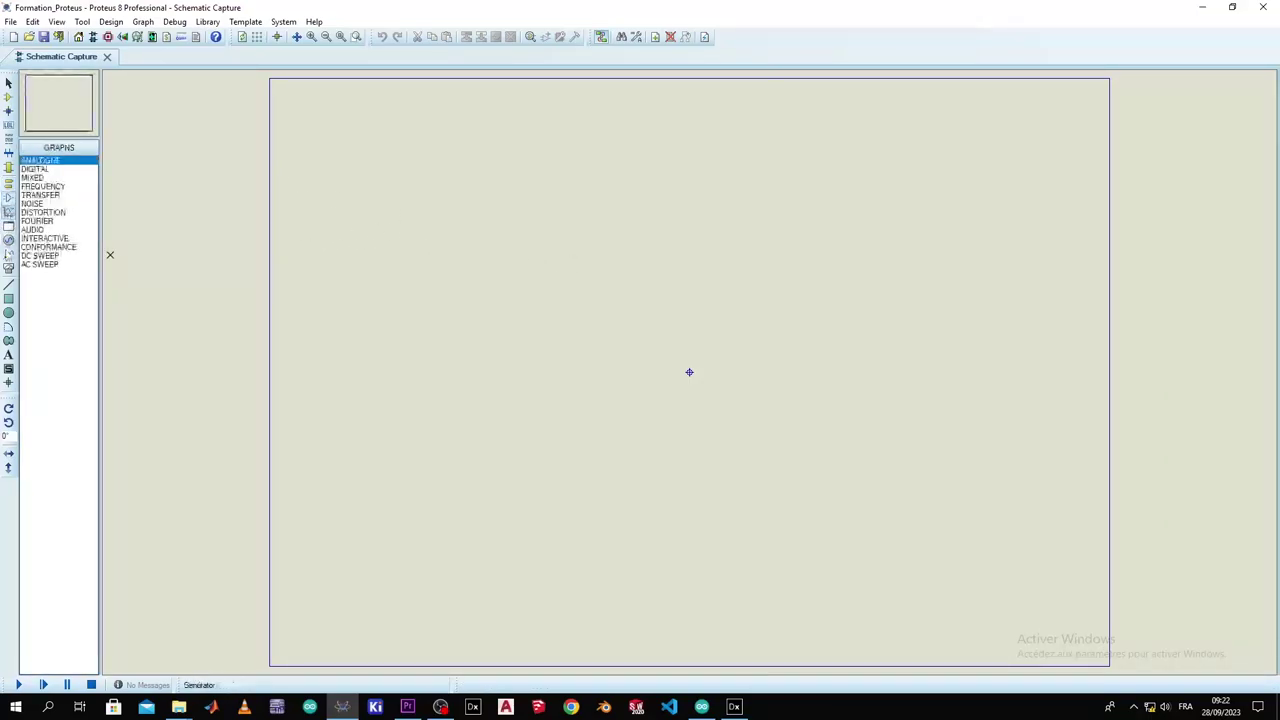
click(8, 254)
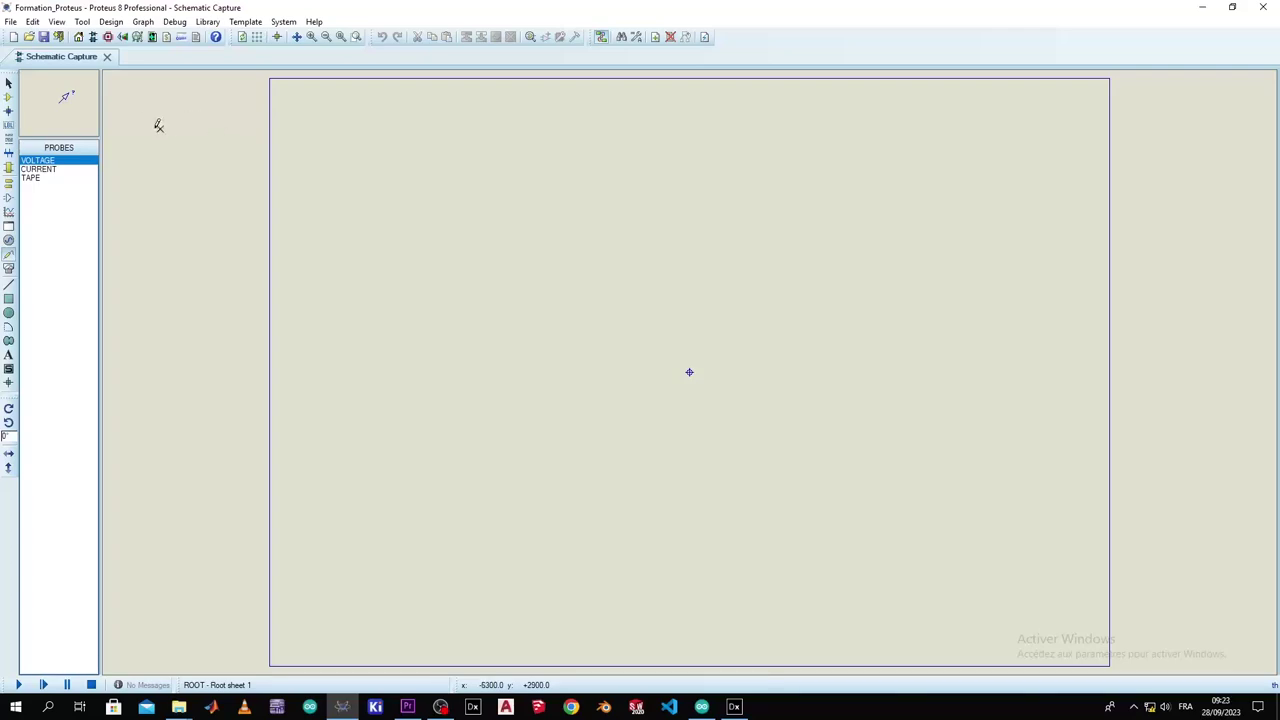
Step: Search the device library for "sine" and add the VSINE sine wave AC voltage source to the project's devices
click(8, 98)
click(26, 148)
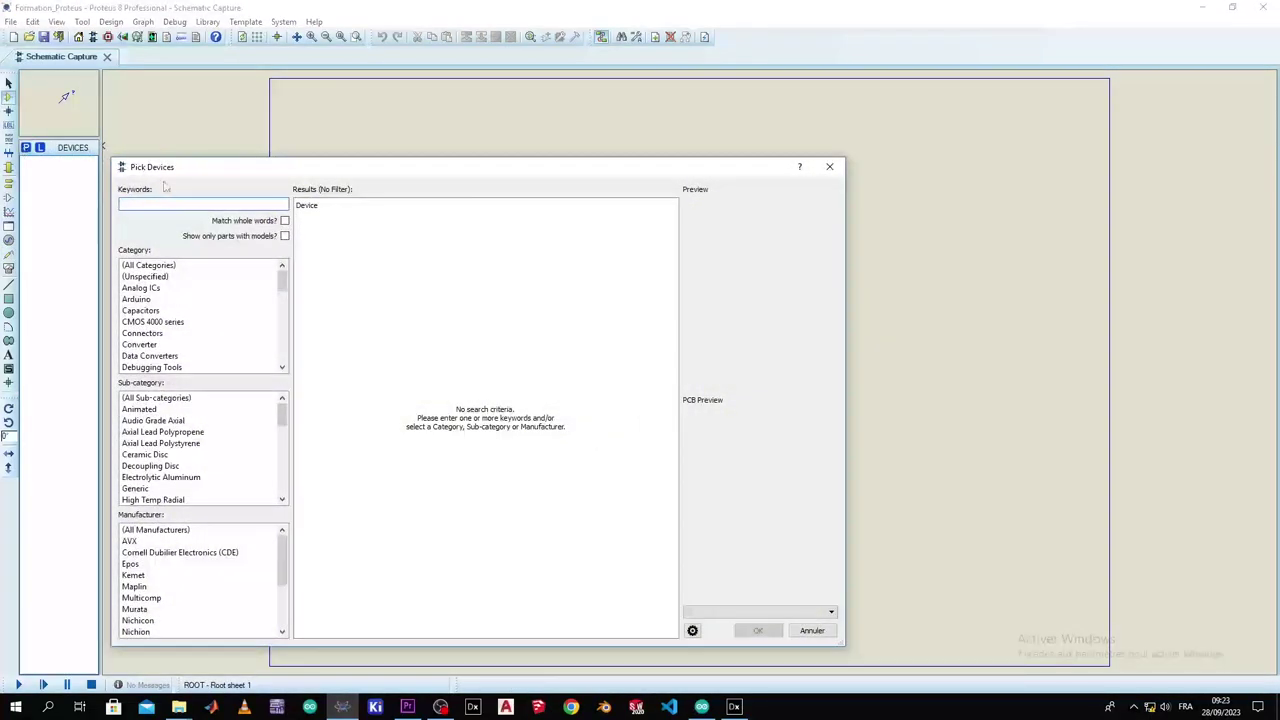
scroll(165, 325, down, 8)
scroll(170, 325, up, 8)
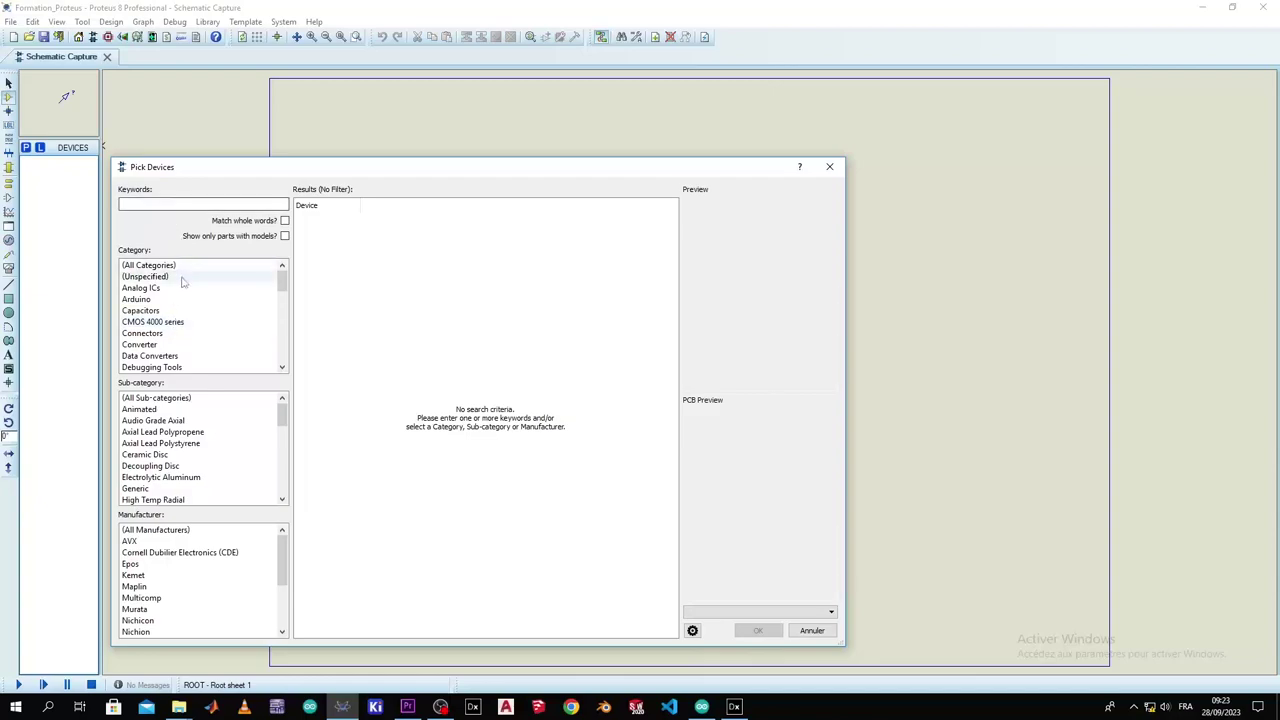
click(193, 205)
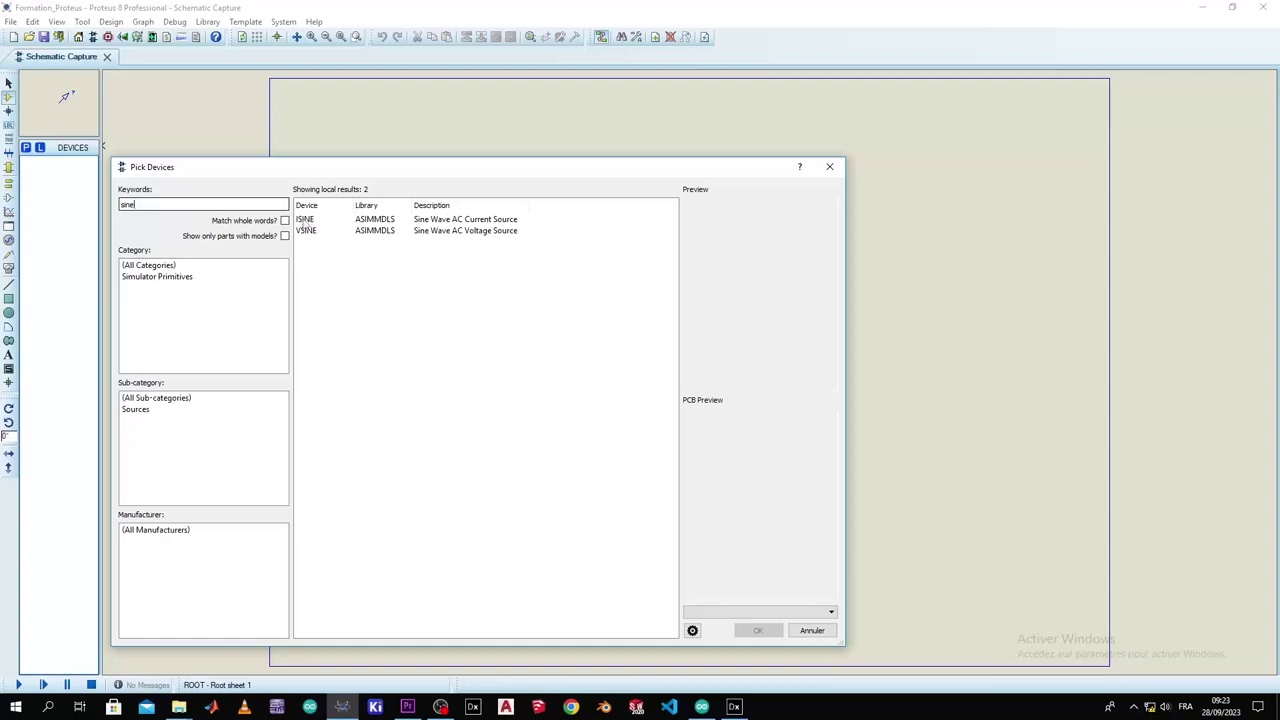
click(315, 232)
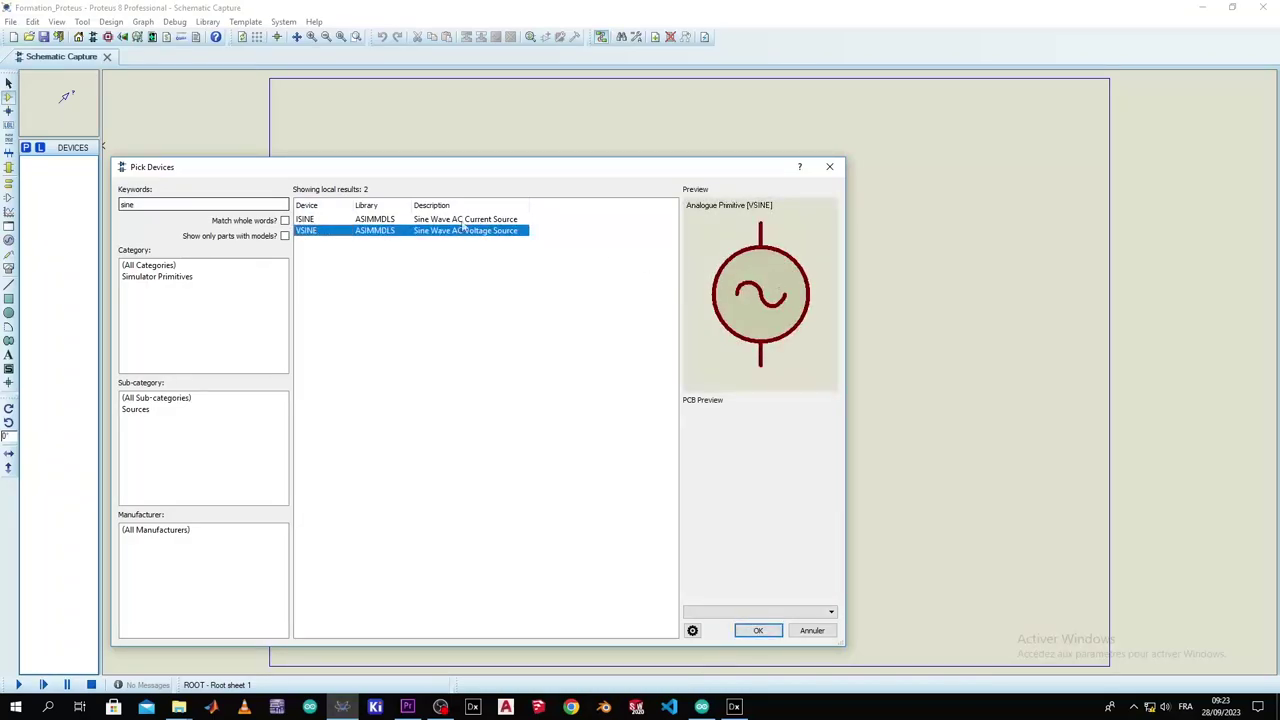
double_click(401, 231)
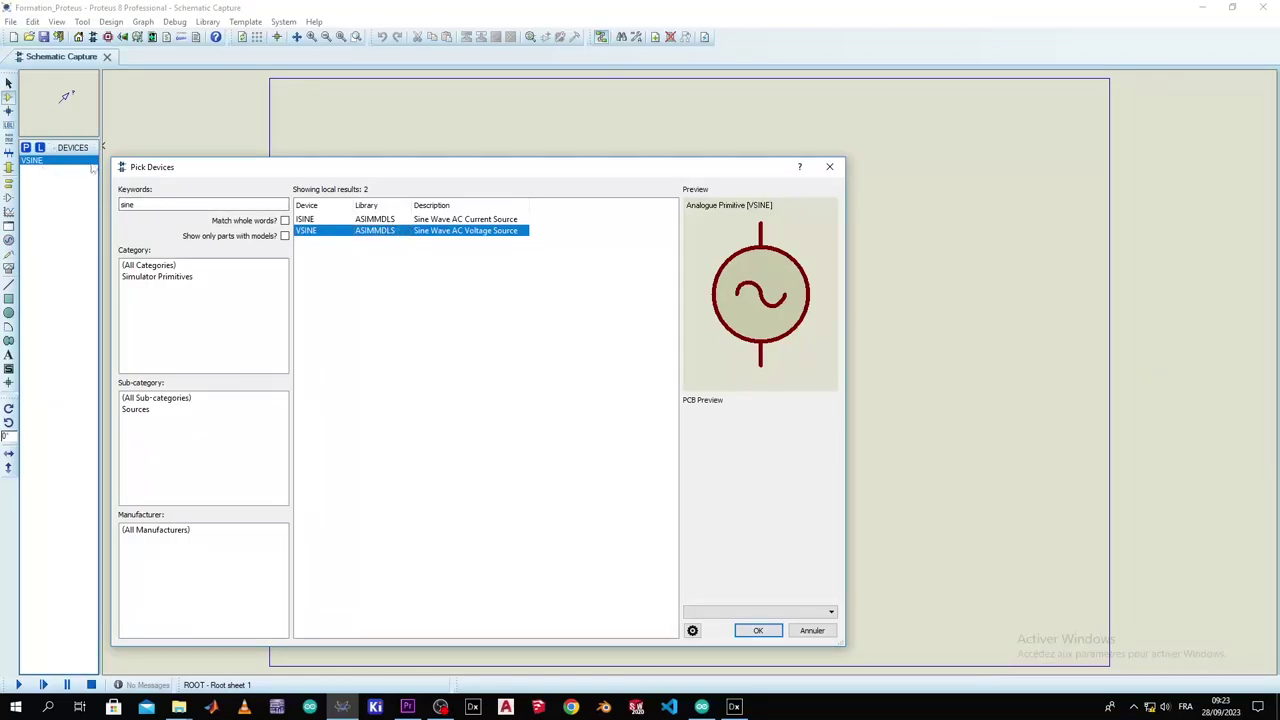
double_click(338, 231)
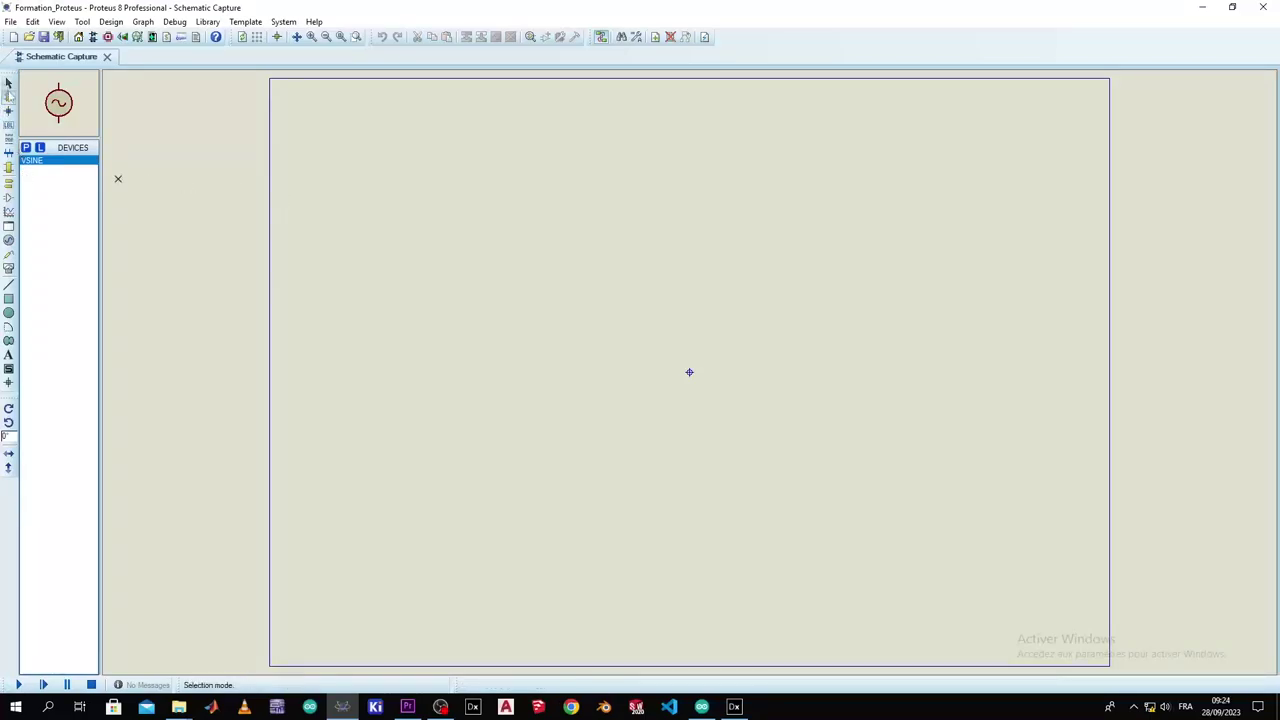
Step: Add the 1N4001 silicon rectifier of the DIODE library, found in the Diodes category, to the project's devices
click(25, 148)
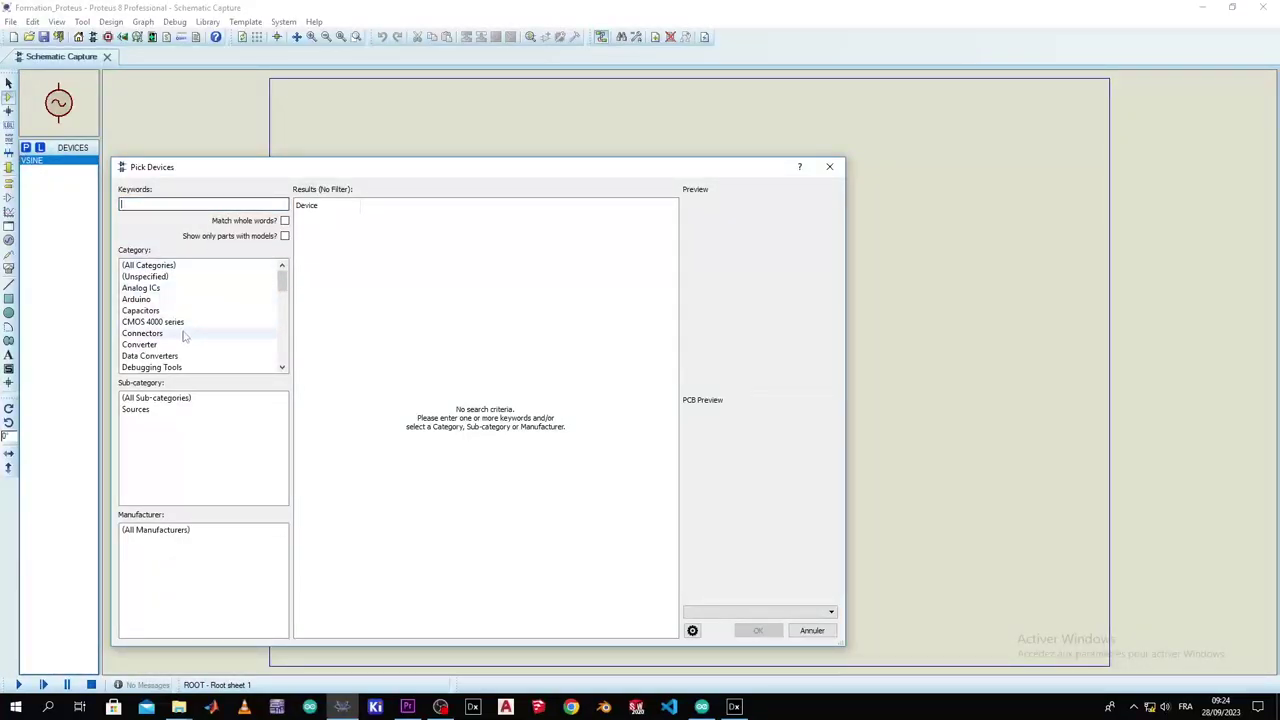
scroll(165, 336, down, 3)
scroll(165, 326, up, 1)
click(160, 312)
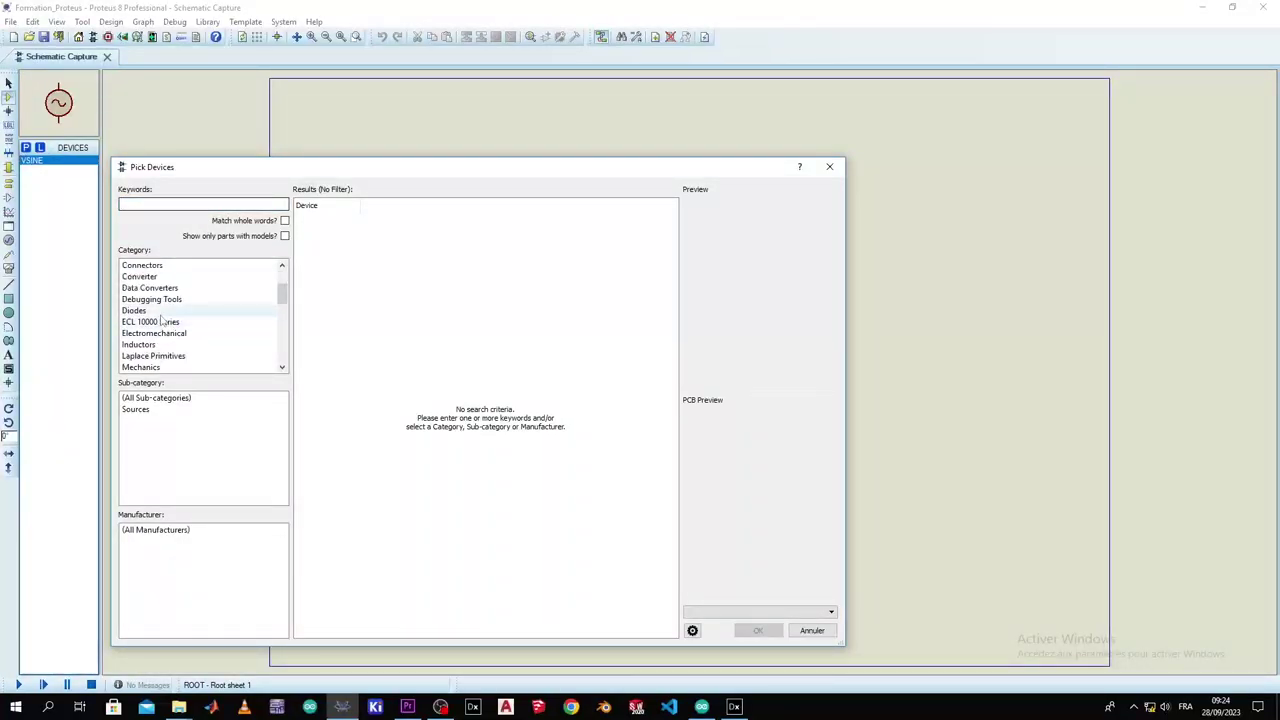
scroll(444, 305, down, 9)
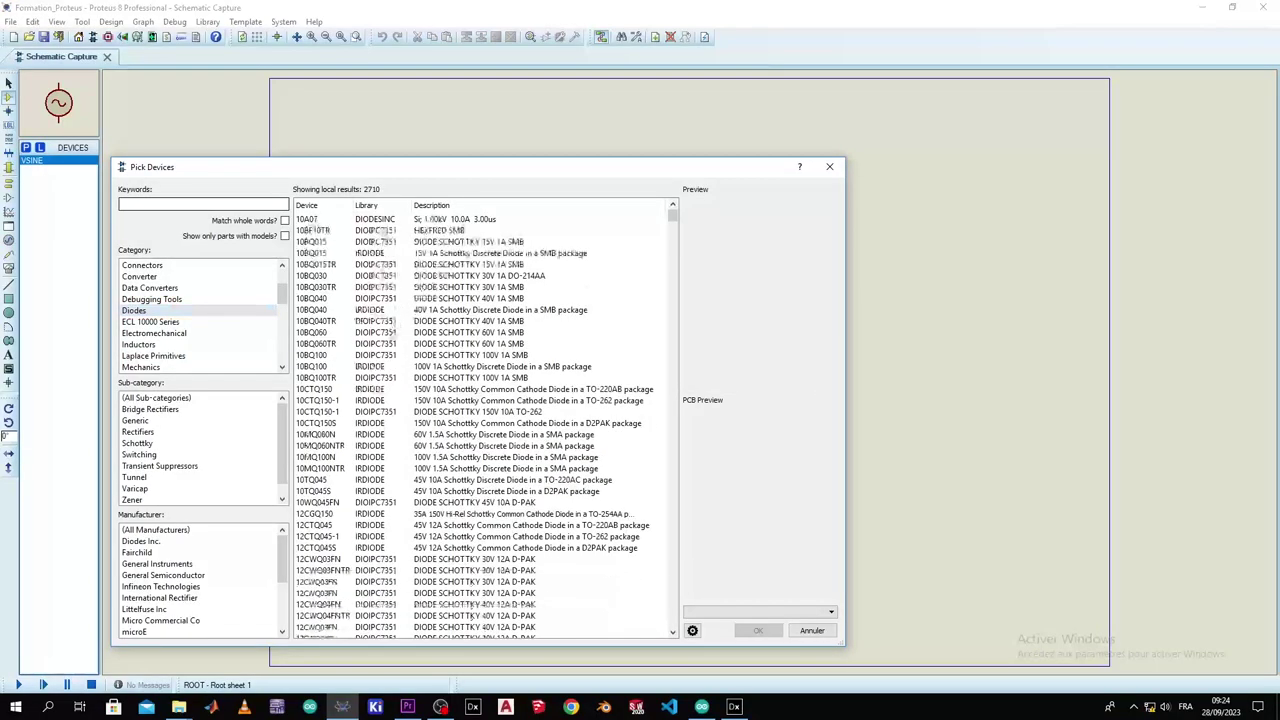
scroll(444, 420, down, 6)
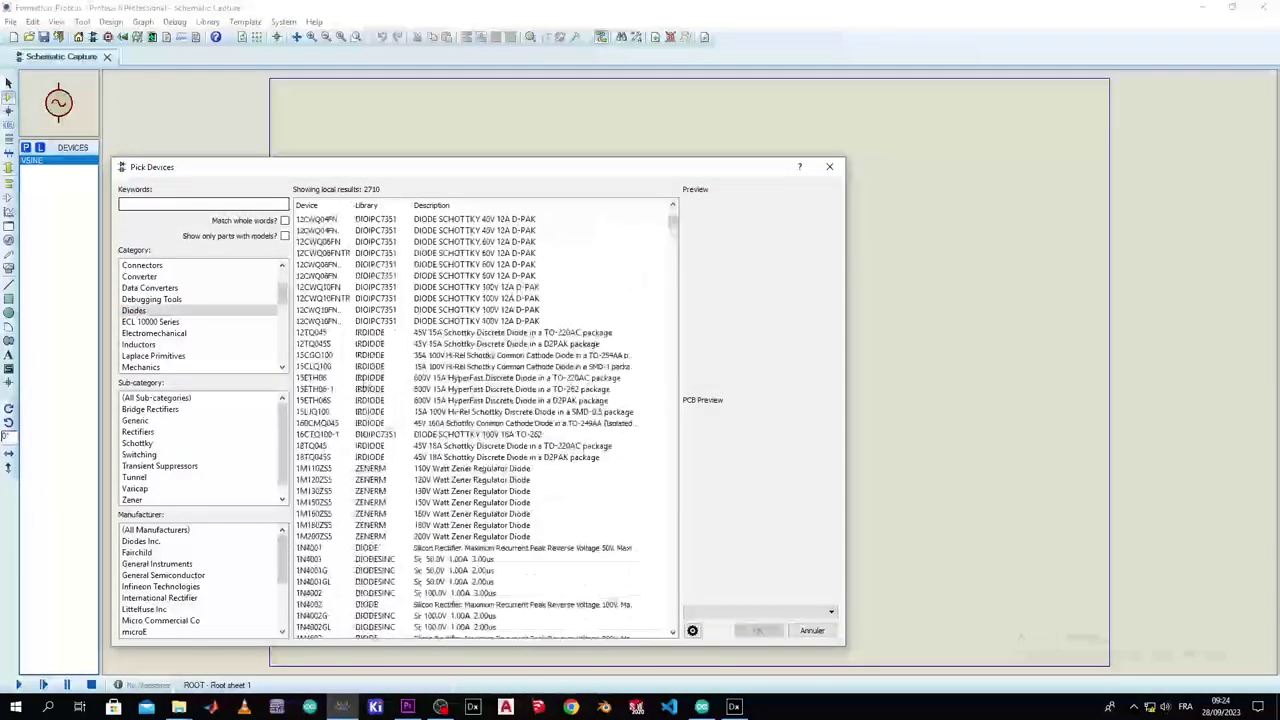
click(332, 549)
double_click(357, 551)
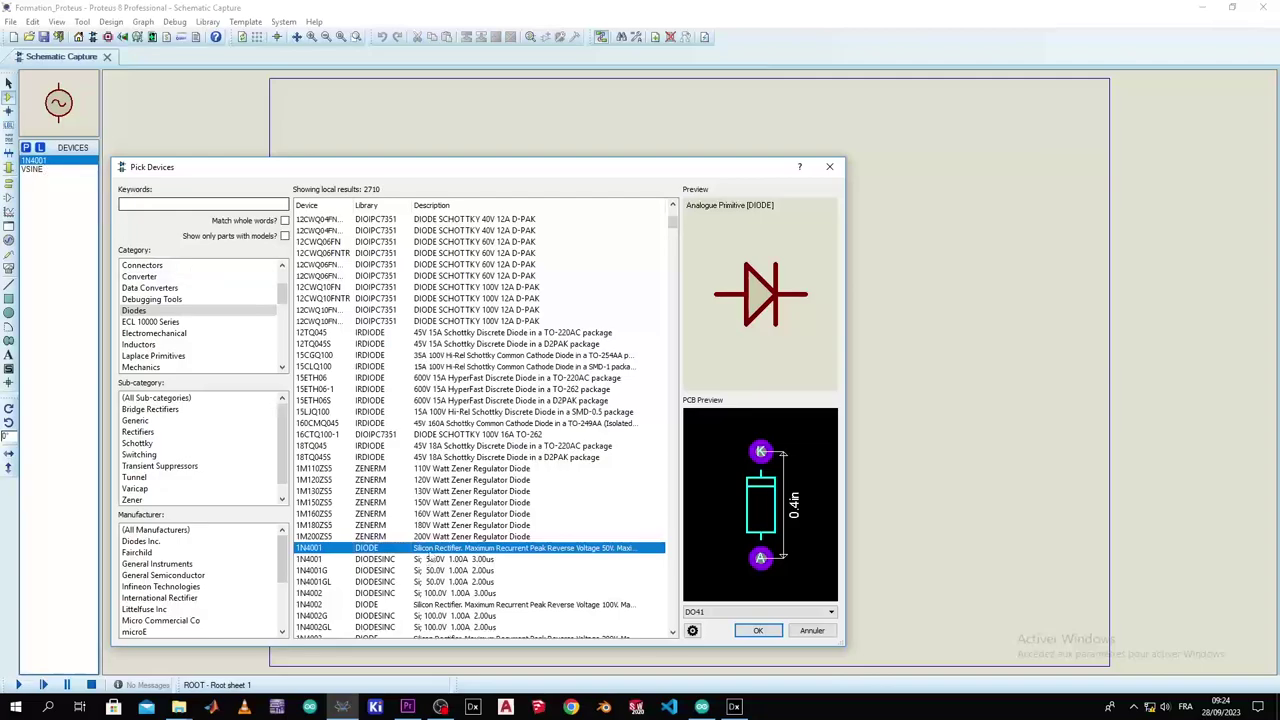
Step: Add the 4700pF 25V ceramic X7R capacitor 04022R472K8B20D from the Capacitors category to the project's devices and close the device picker
scroll(200, 290, up, 2)
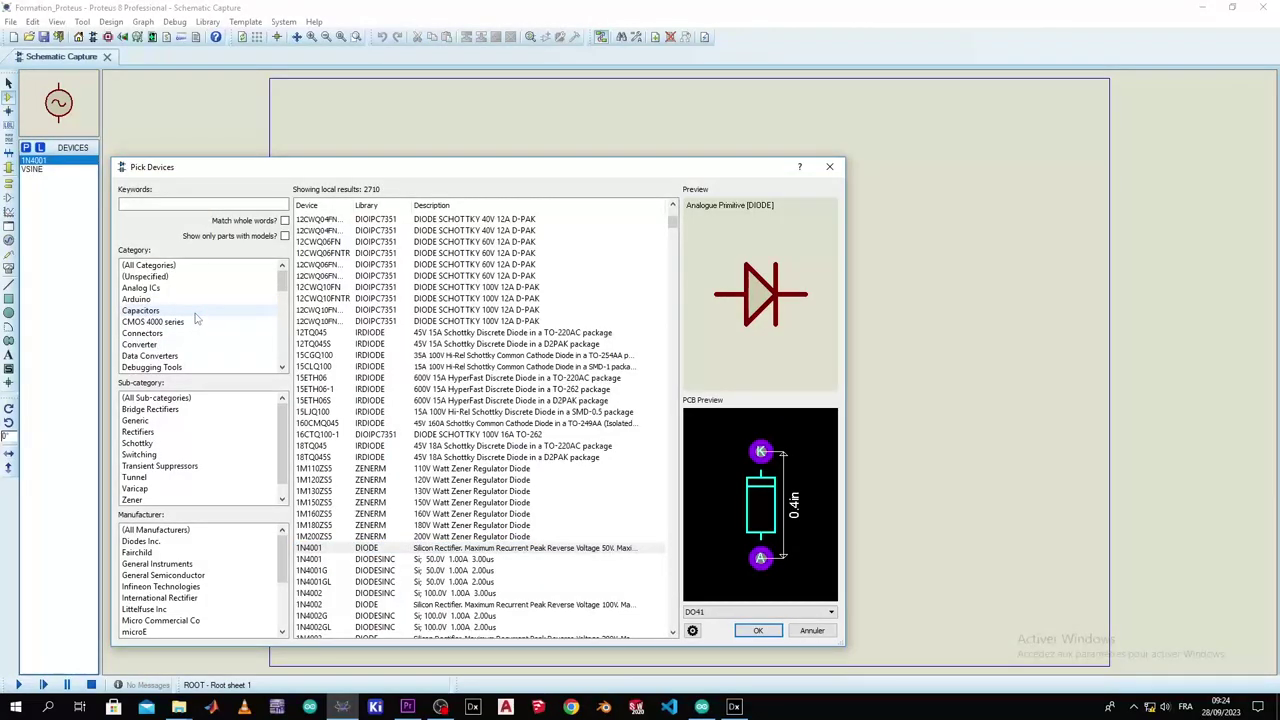
click(141, 310)
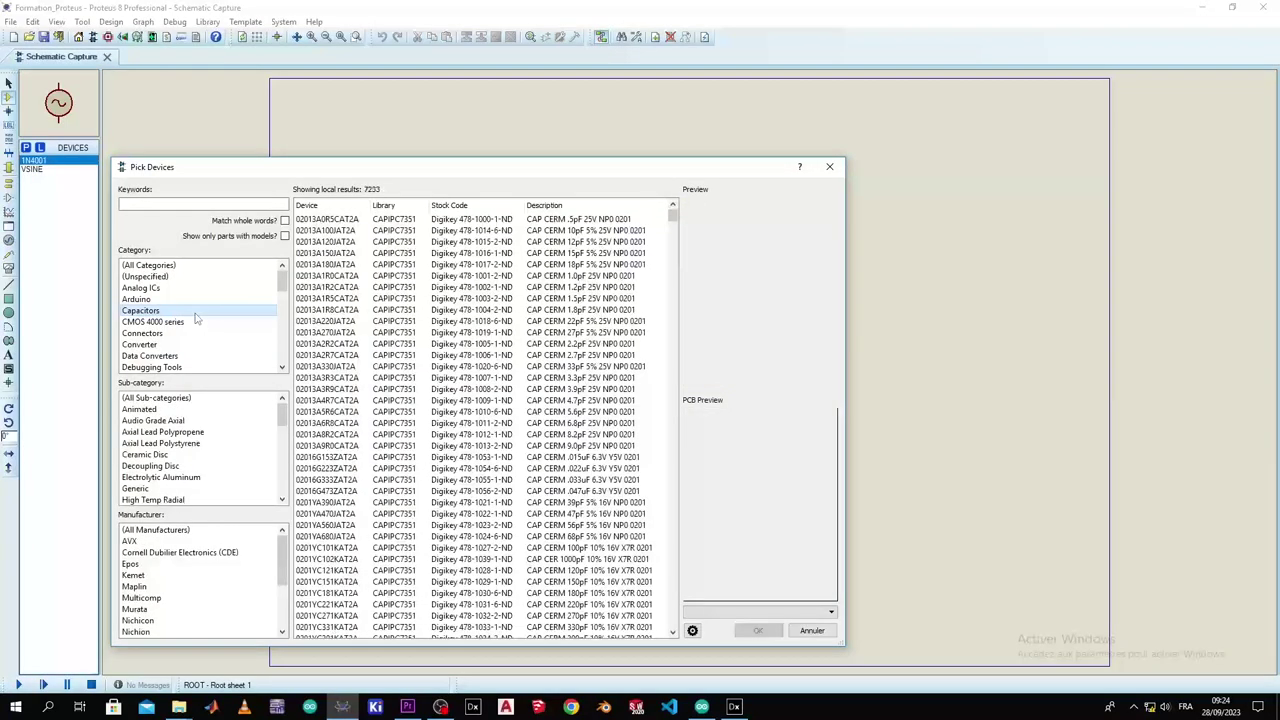
scroll(350, 368, down, 7)
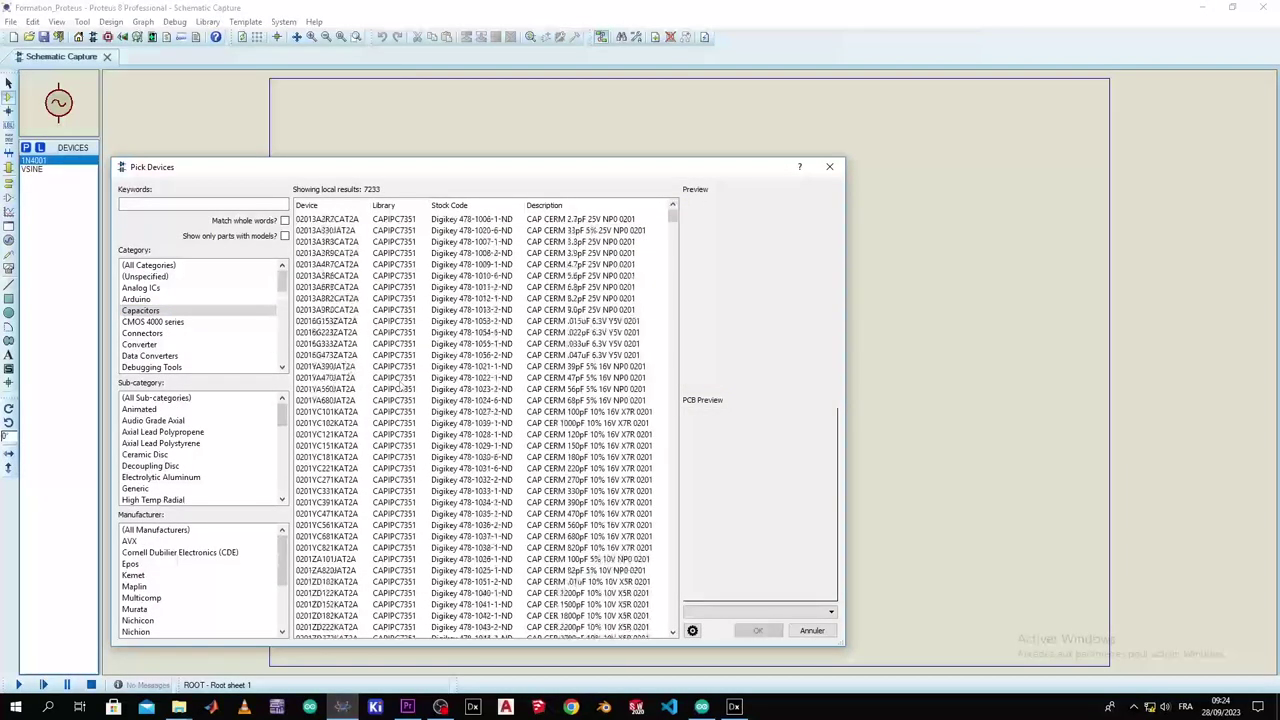
scroll(403, 386, down, 7)
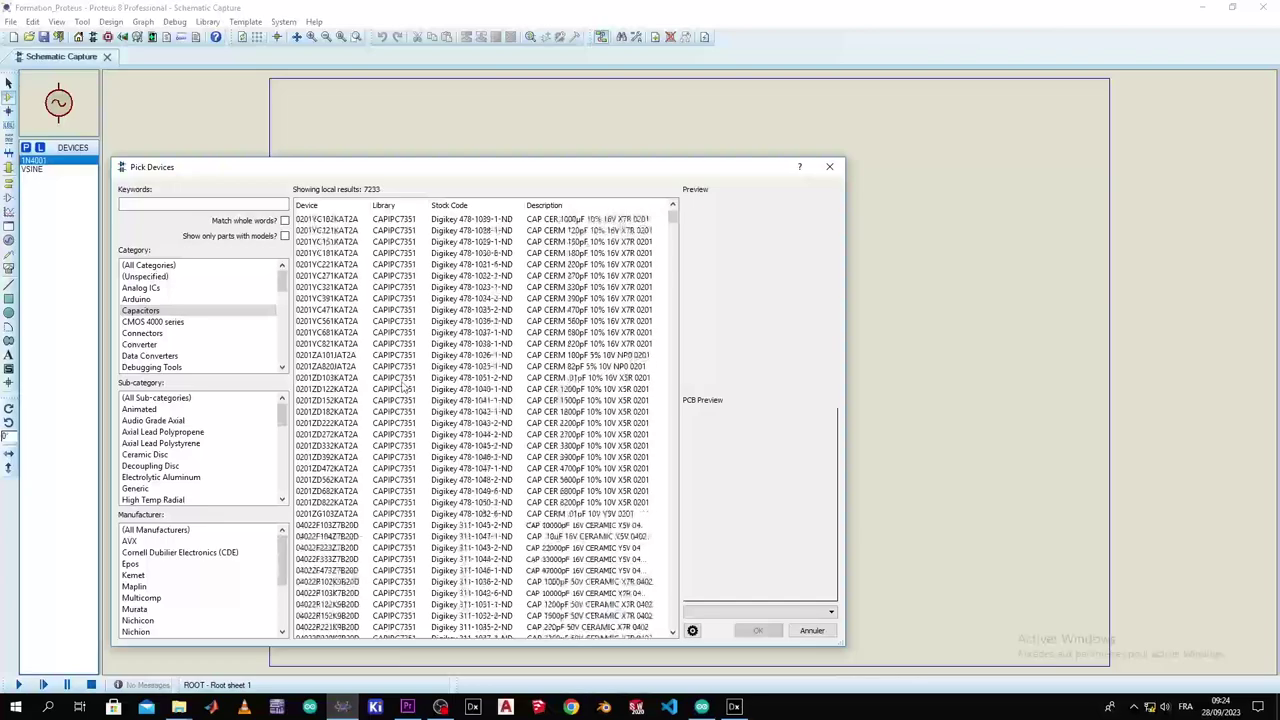
scroll(403, 386, down, 6)
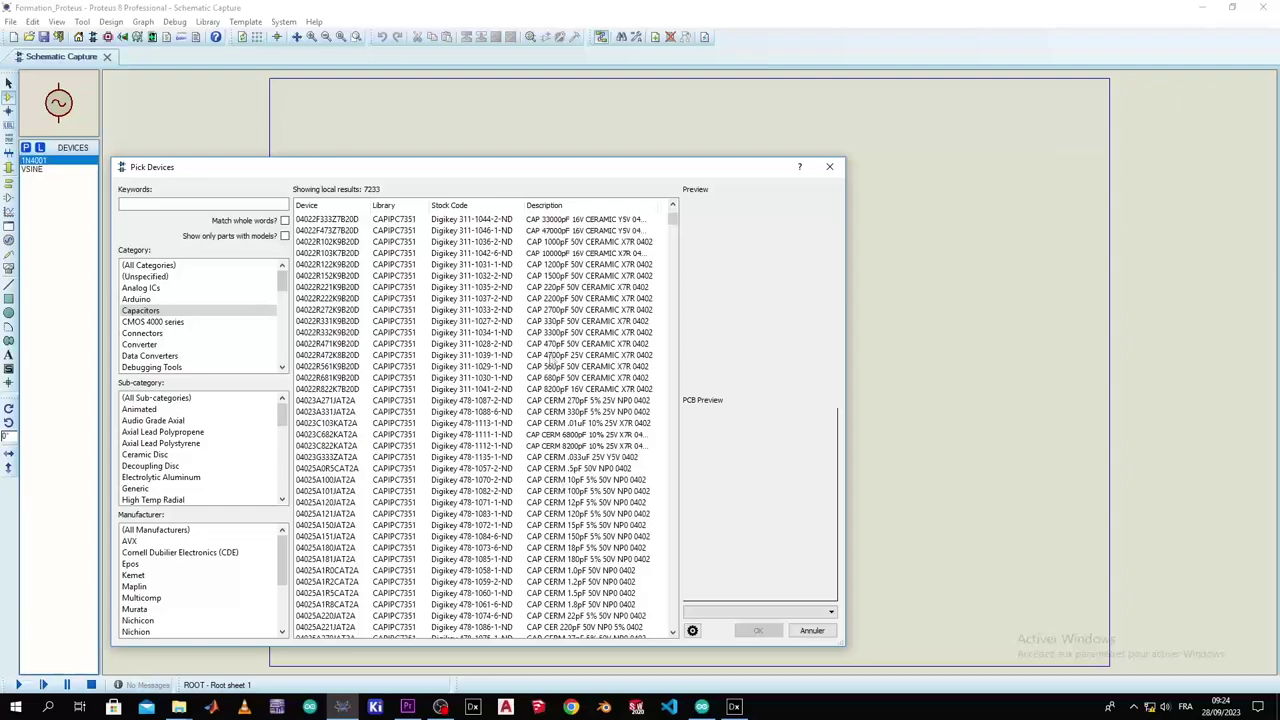
double_click(548, 356)
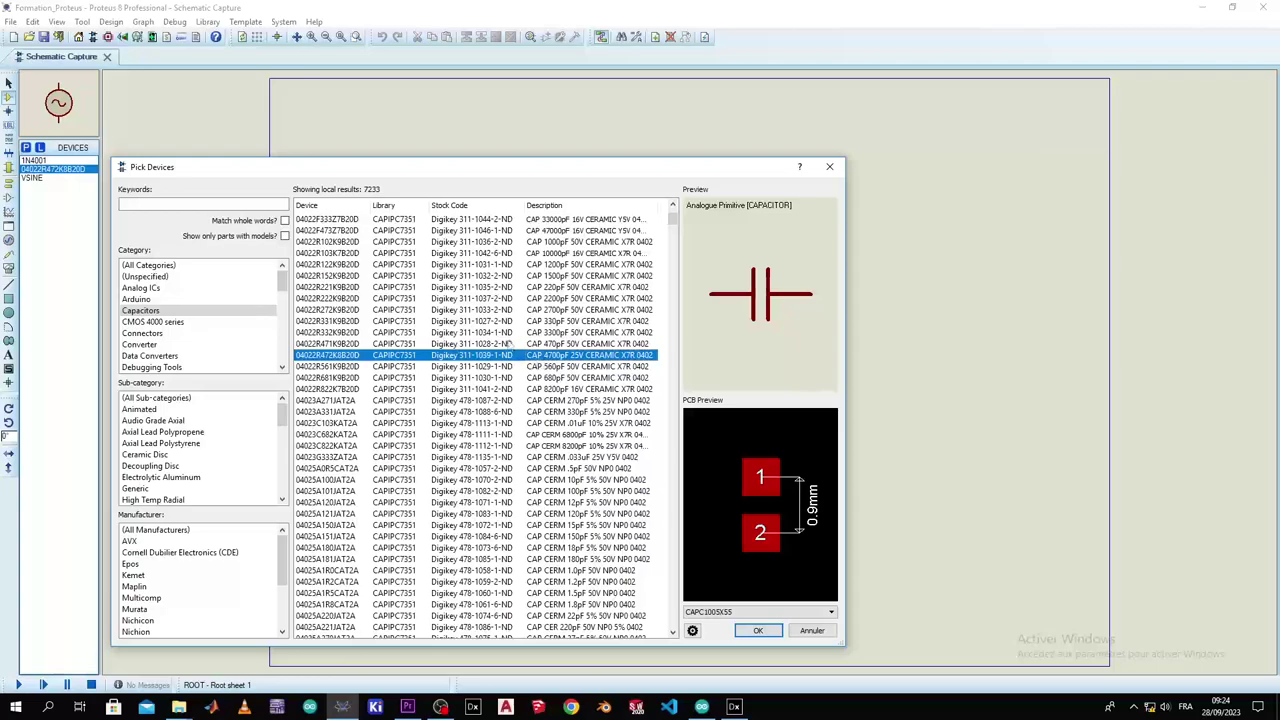
click(829, 166)
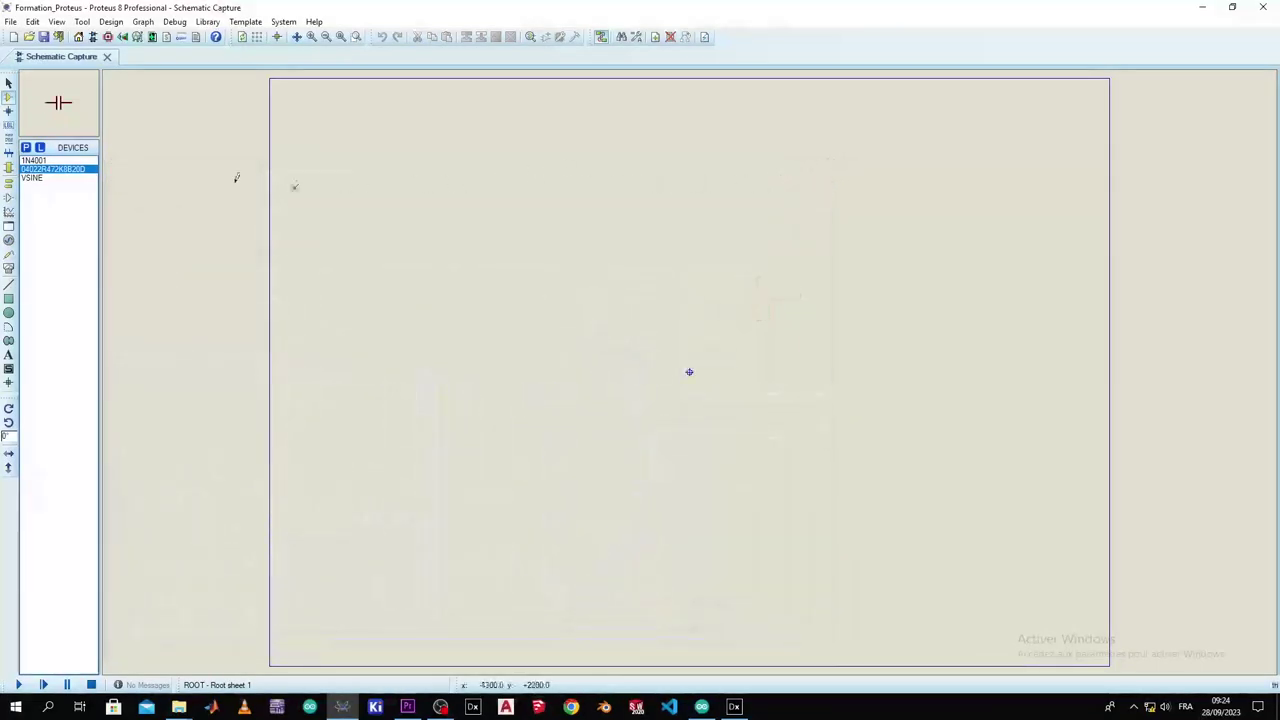
Step: Place one VSINE source in the upper-left part of the sheet
click(32, 178)
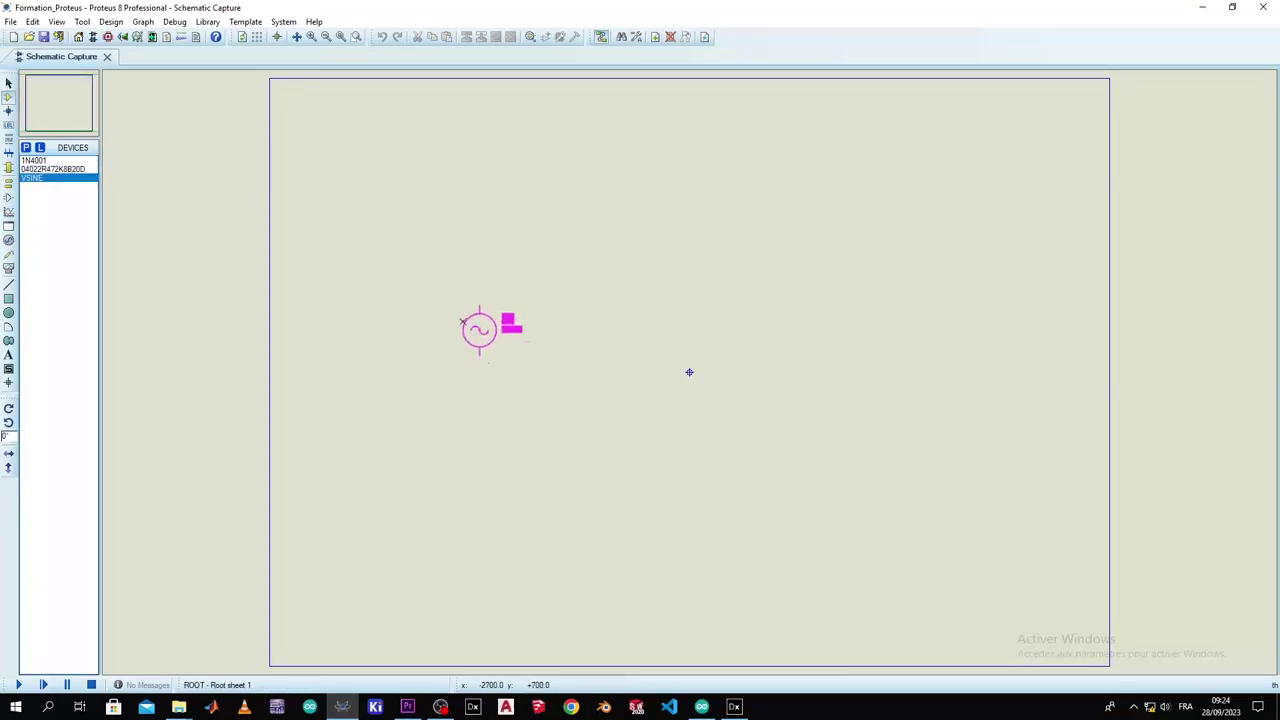
click(463, 314)
key(F6)
scroll(690, 370, down, 1)
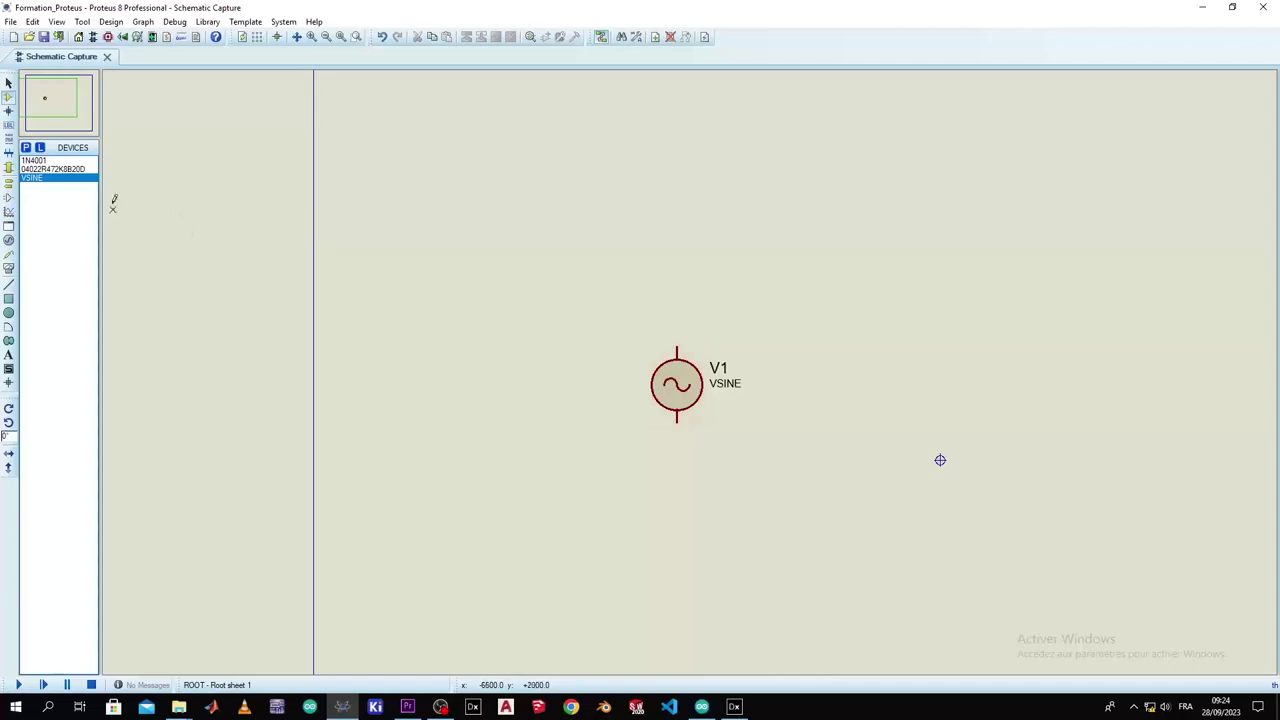
Step: Place six more VSINE sources scattered around the first one on the sheet
click(34, 182)
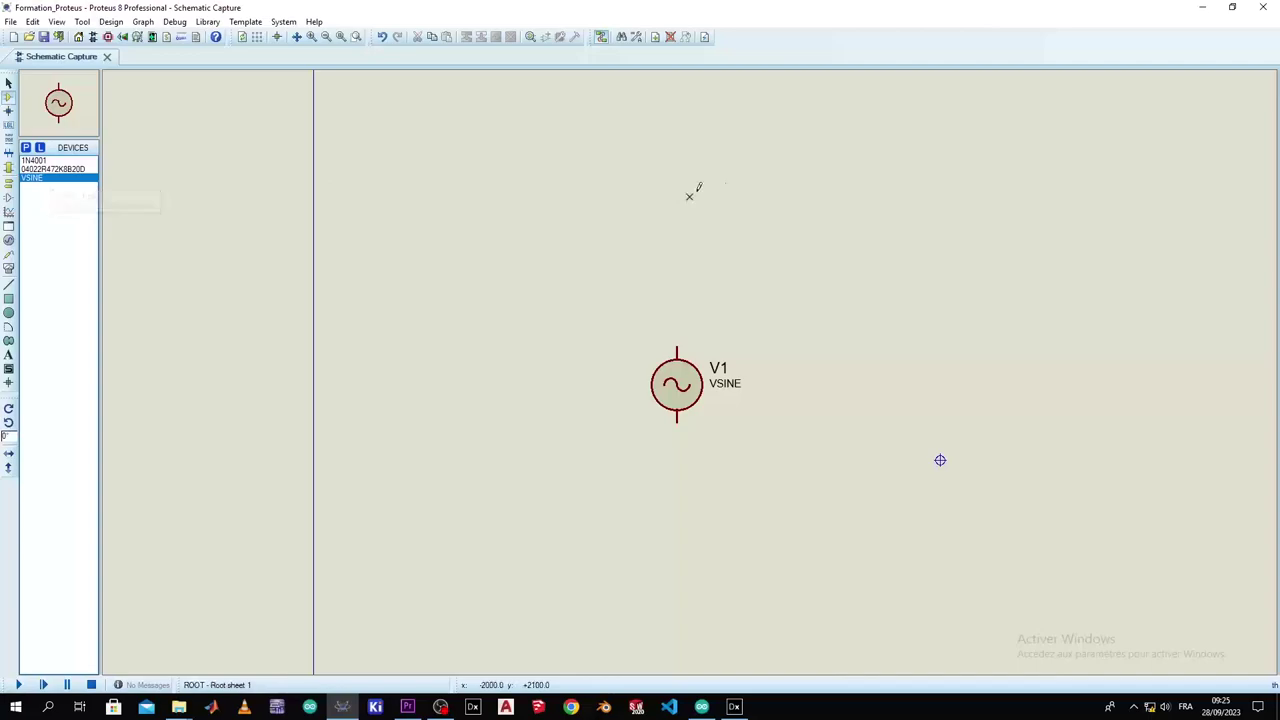
click(752, 197)
click(840, 211)
click(664, 248)
click(614, 236)
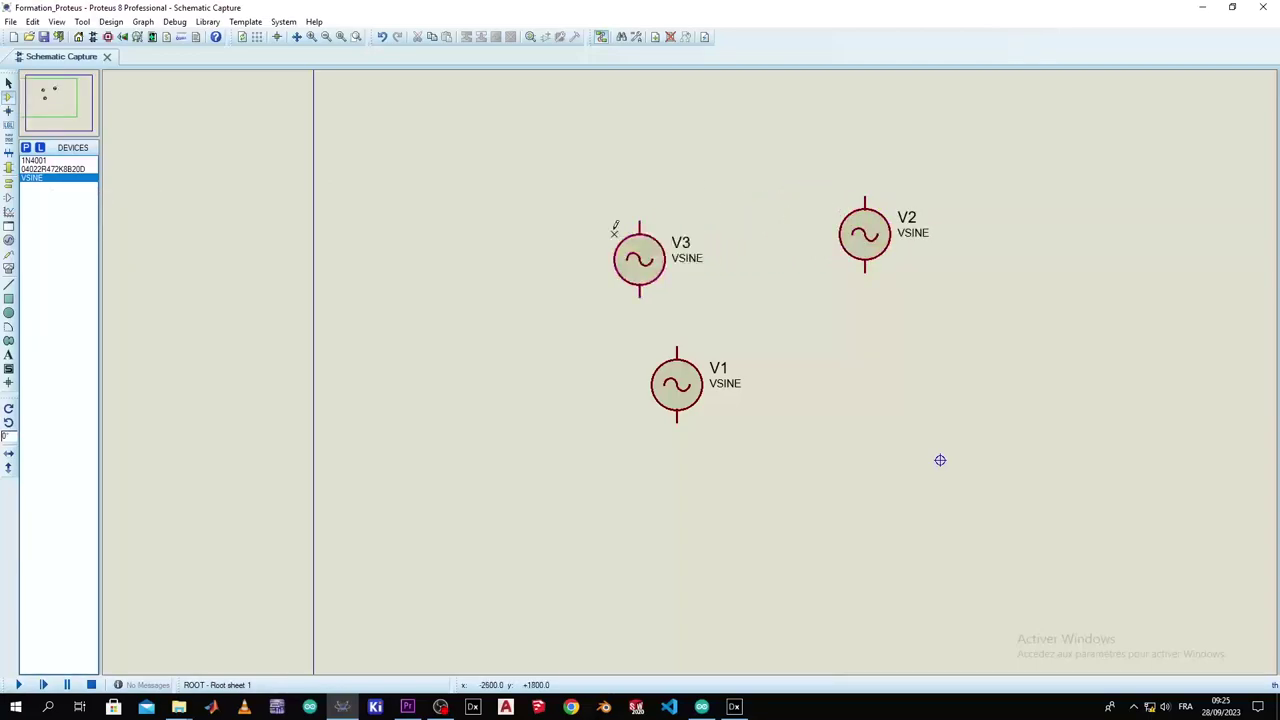
click(789, 183)
click(689, 157)
click(780, 170)
click(890, 170)
click(1015, 372)
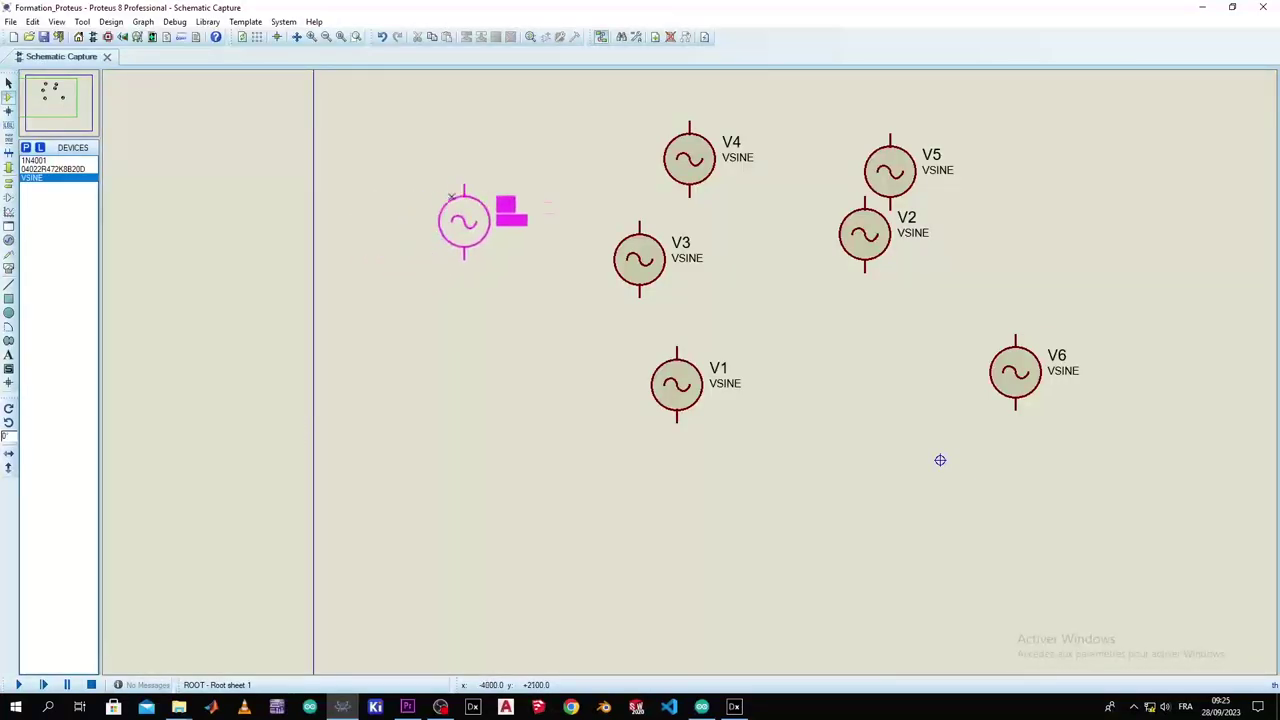
click(476, 247)
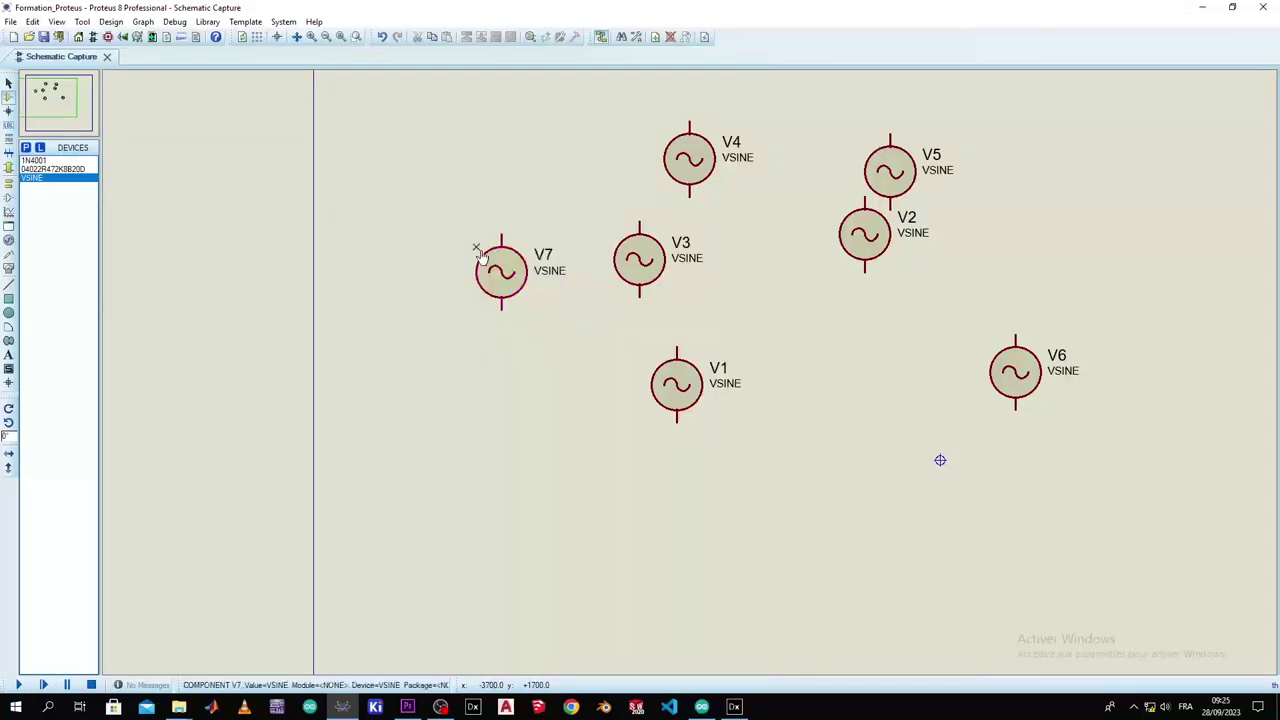
Step: Show the grid dots and shift sources V7 and V3 slightly to the left, level with each other
click(257, 38)
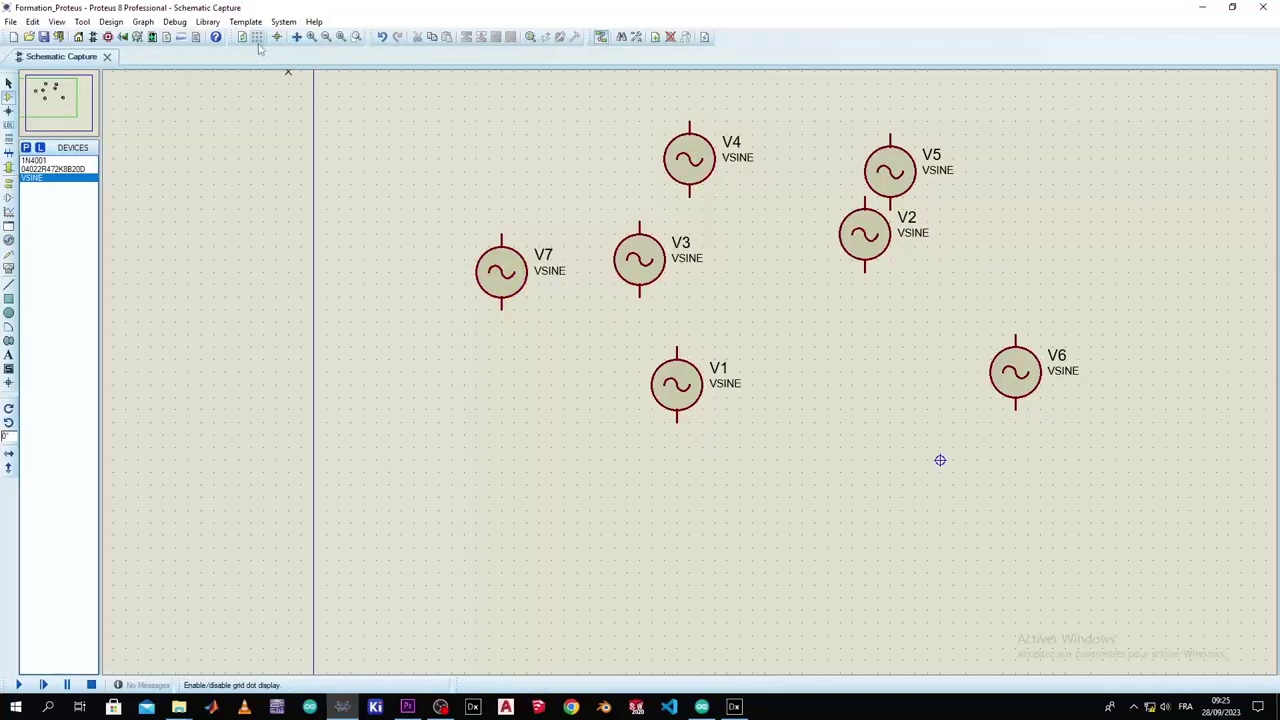
click(501, 268)
drag(501, 270, 489, 270)
drag(645, 285, 606, 296)
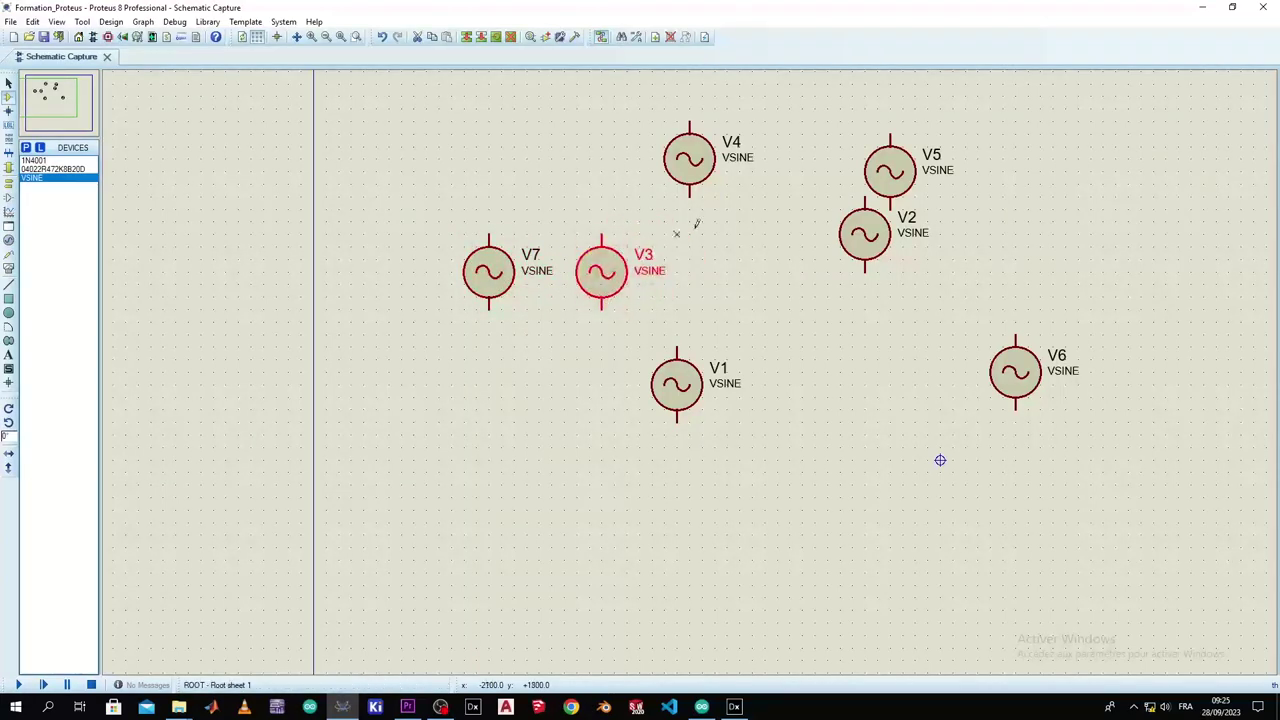
Step: Delete sources V1 to V6 together, leaving only V7 on the sheet
drag(1115, 121, 550, 472)
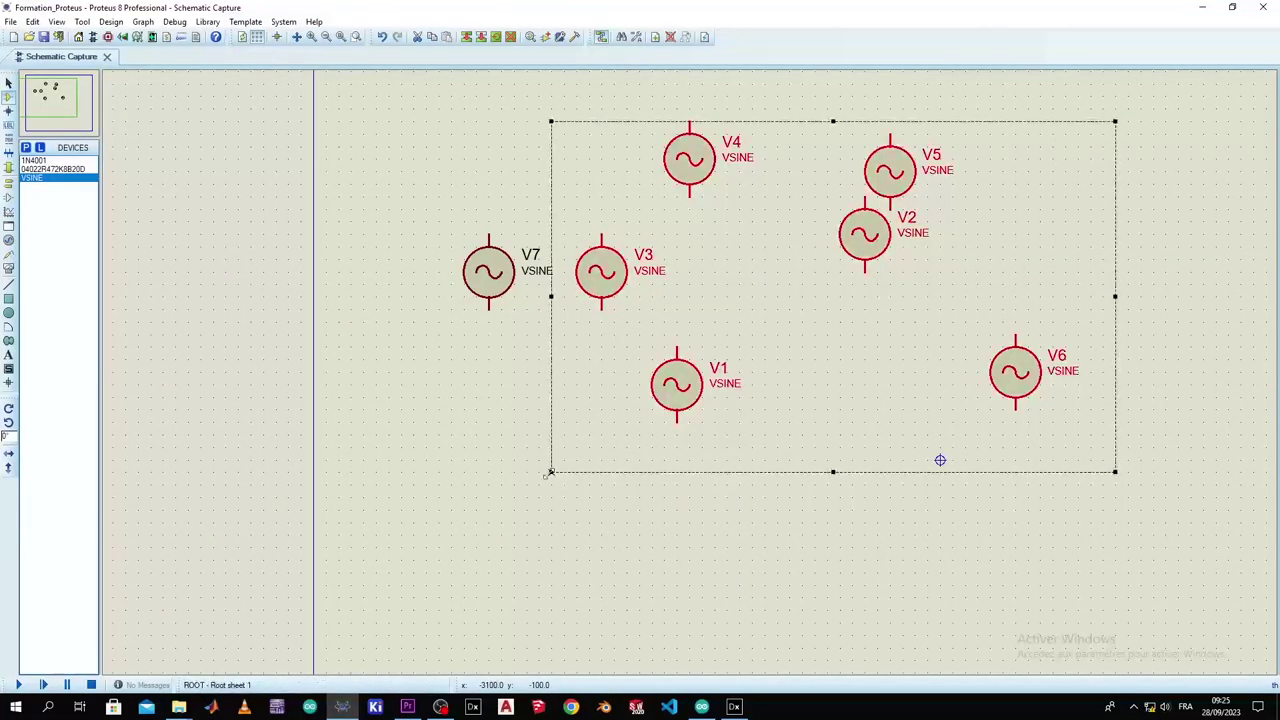
key(Delete)
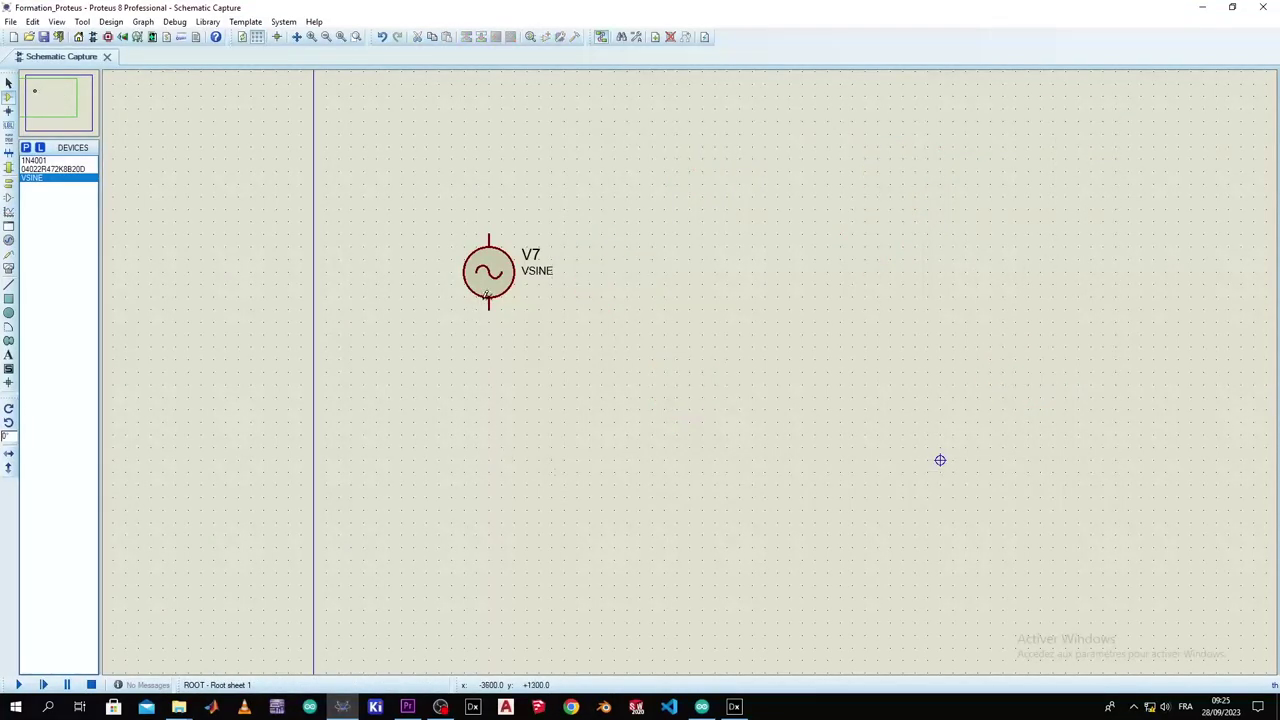
Step: Place four 1N4001 diodes in two rows of two to the right of the VSINE source
click(33, 160)
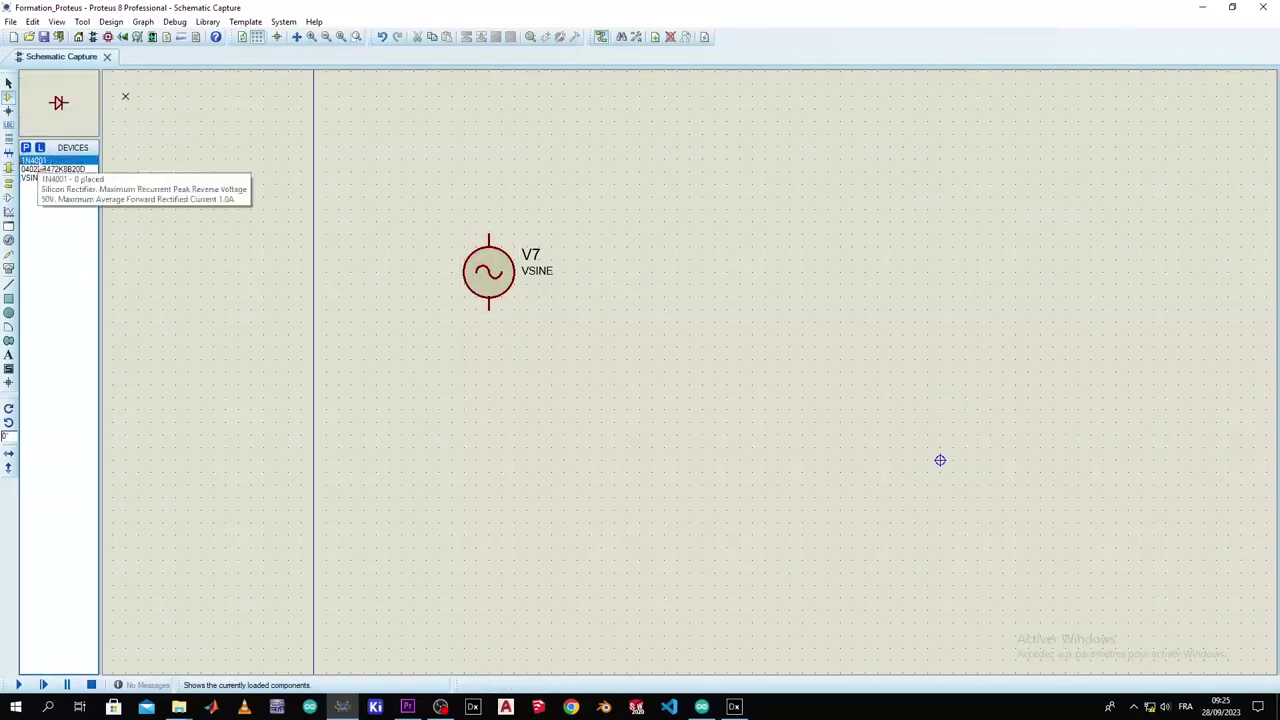
click(520, 185)
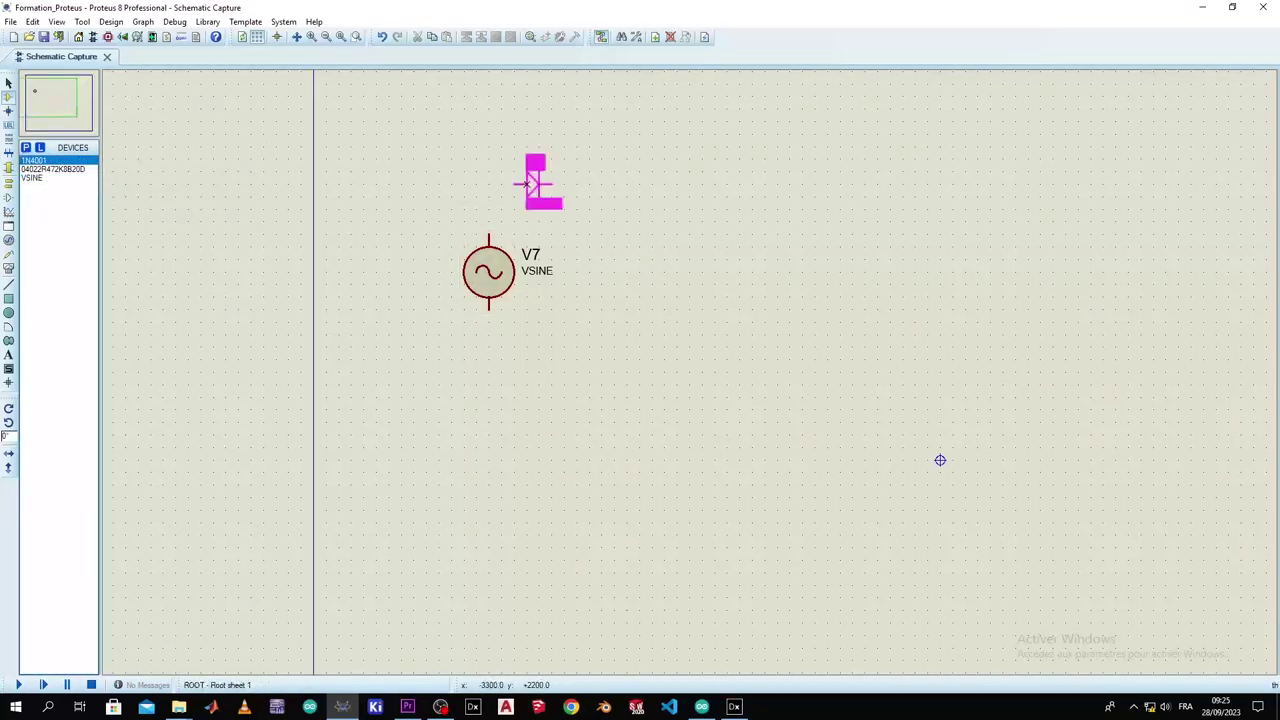
click(628, 192)
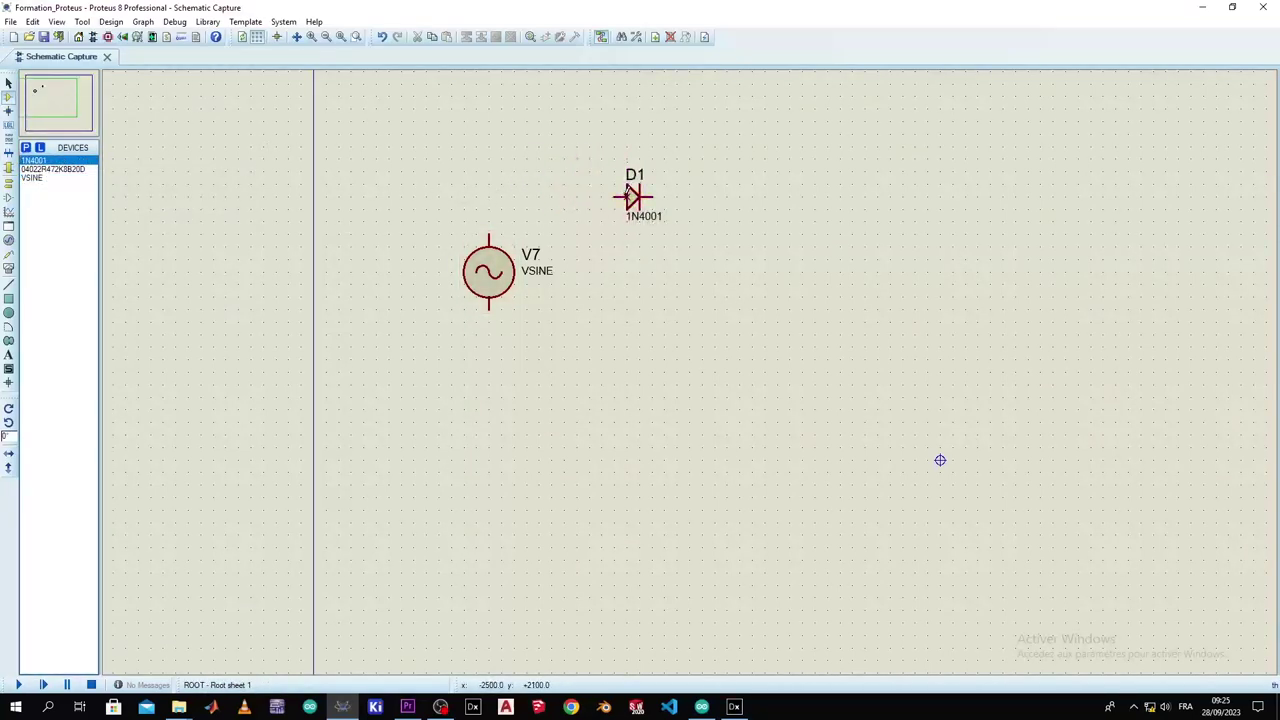
click(639, 272)
click(633, 271)
click(718, 276)
click(738, 270)
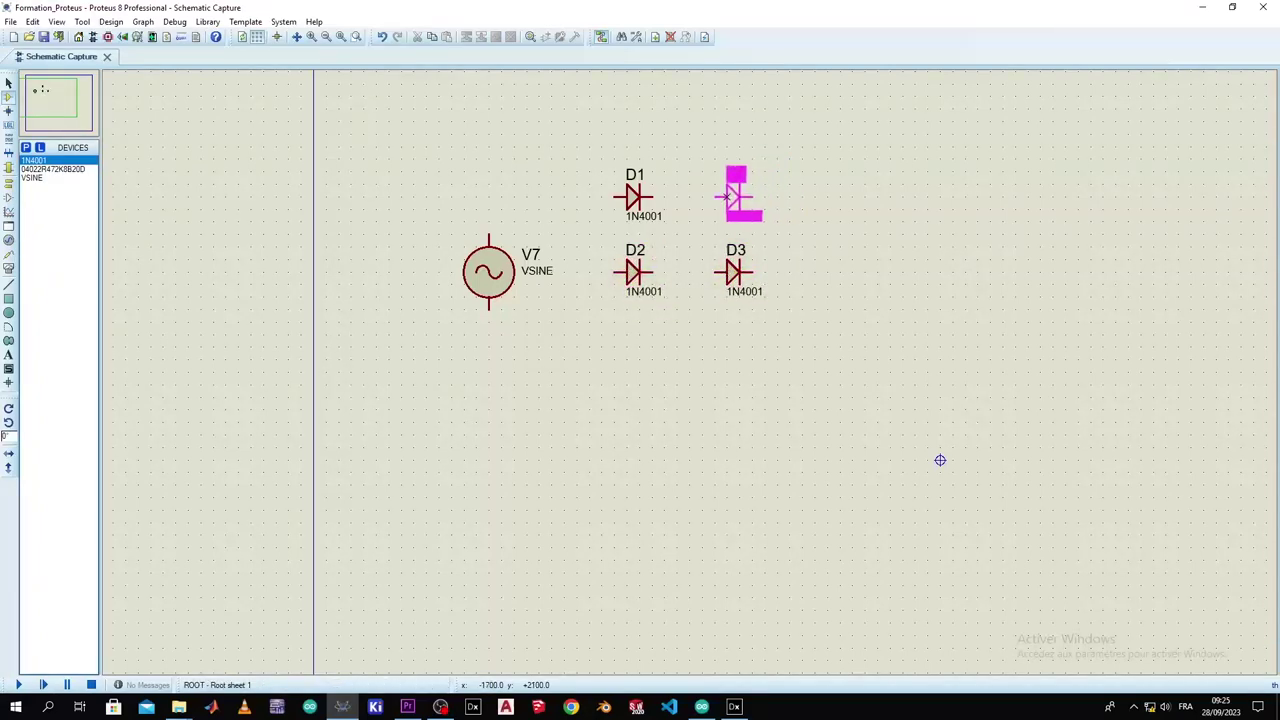
click(737, 196)
Step: Wire D1 in series with D4 in the upper row and D2 in series with D3 in the lower row
click(652, 196)
click(714, 196)
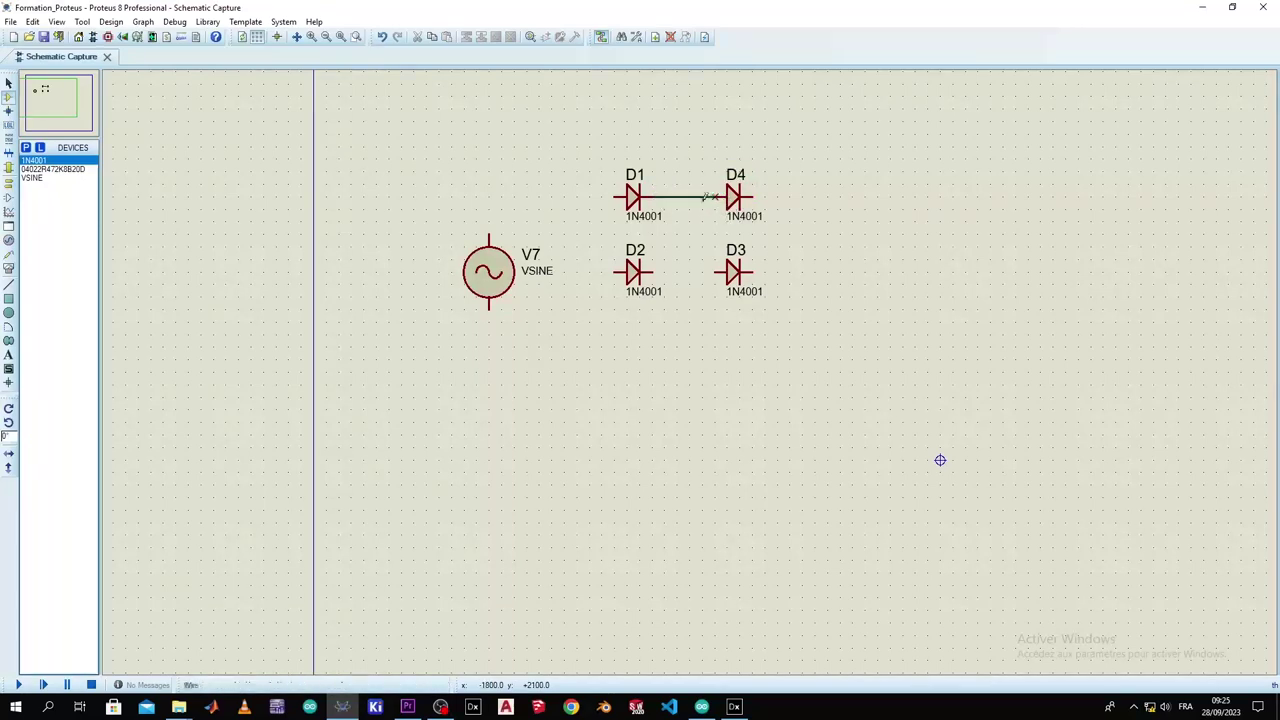
click(653, 270)
click(716, 271)
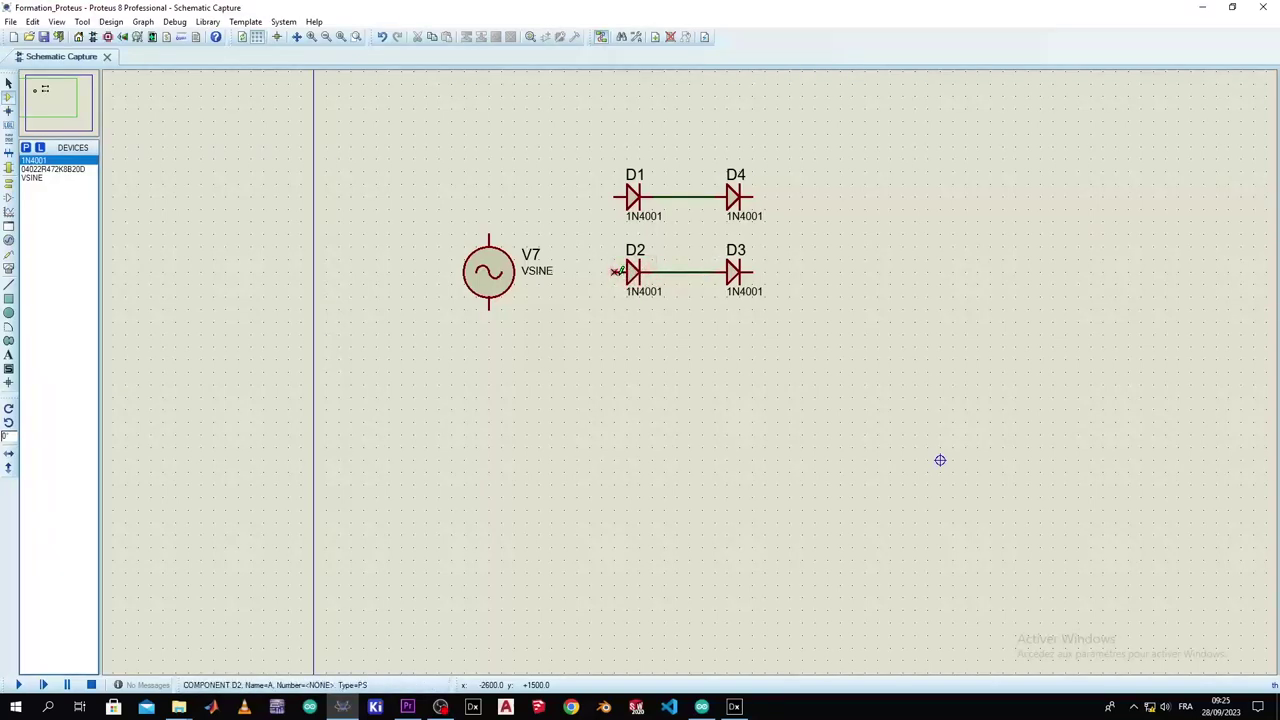
Step: Wire the anodes of D1 and D2 together and the cathodes of D4 and D3 together, closing the loop
click(601, 271)
click(601, 197)
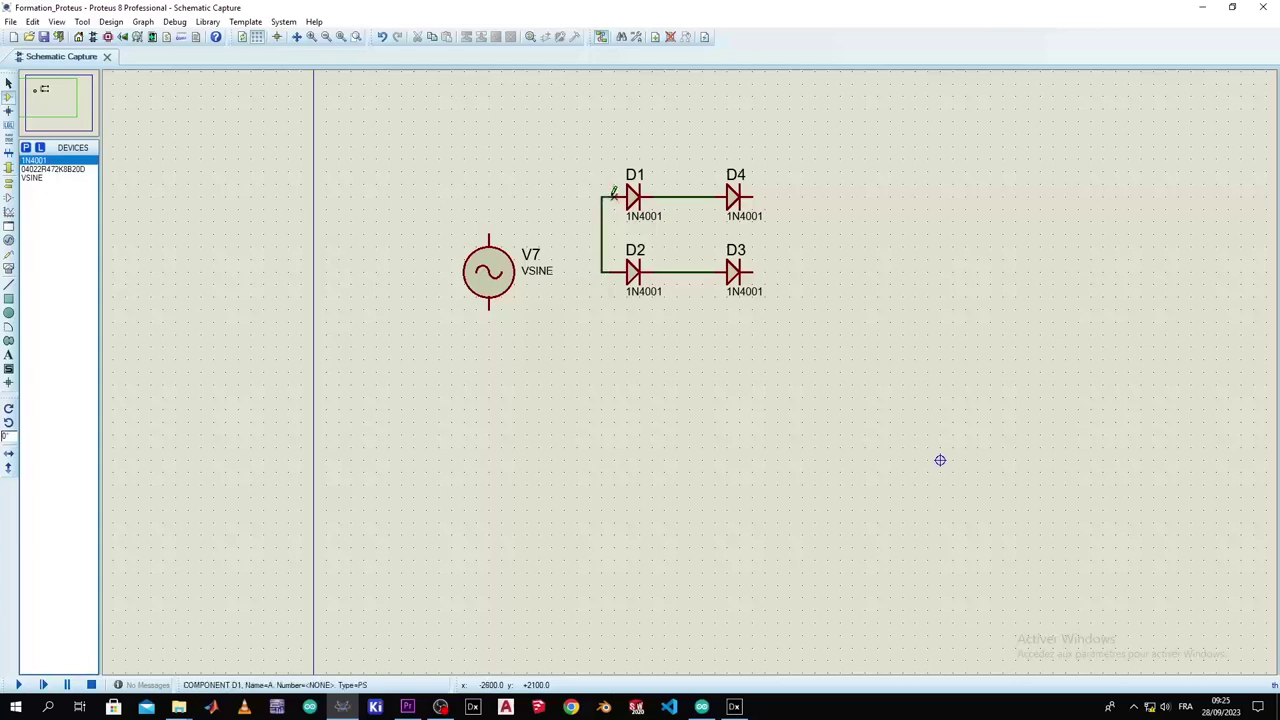
click(751, 197)
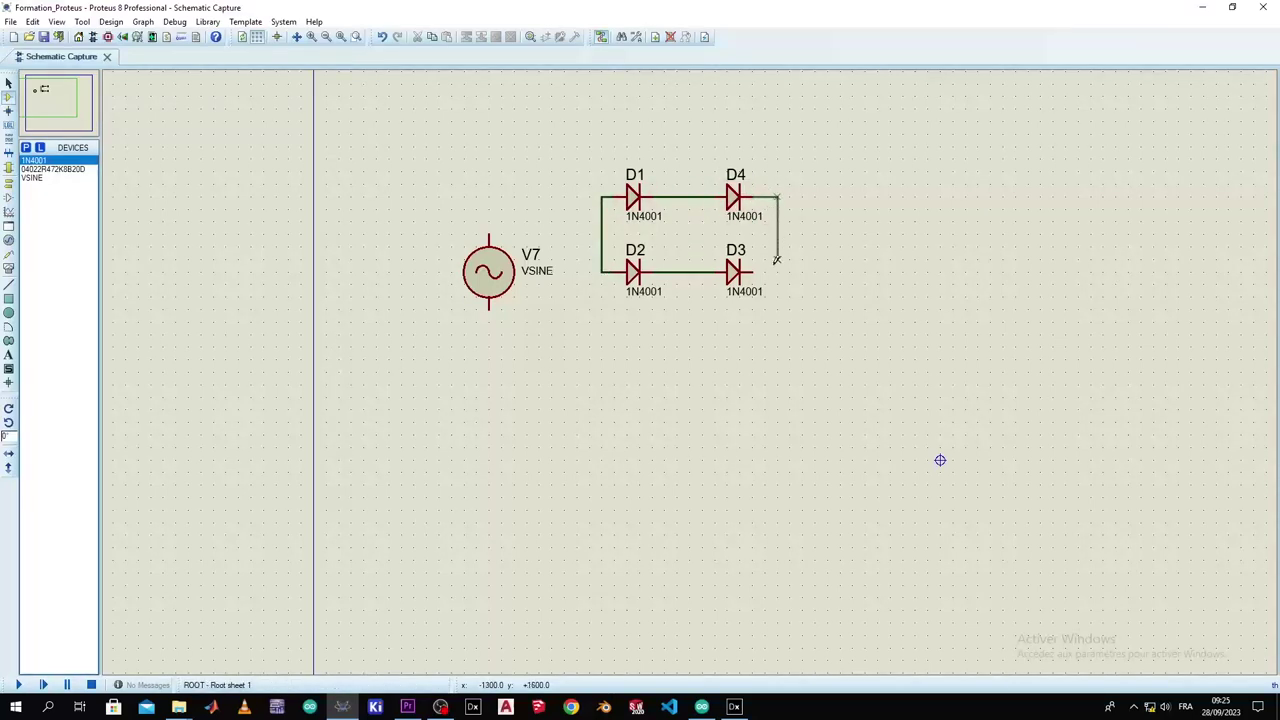
click(760, 270)
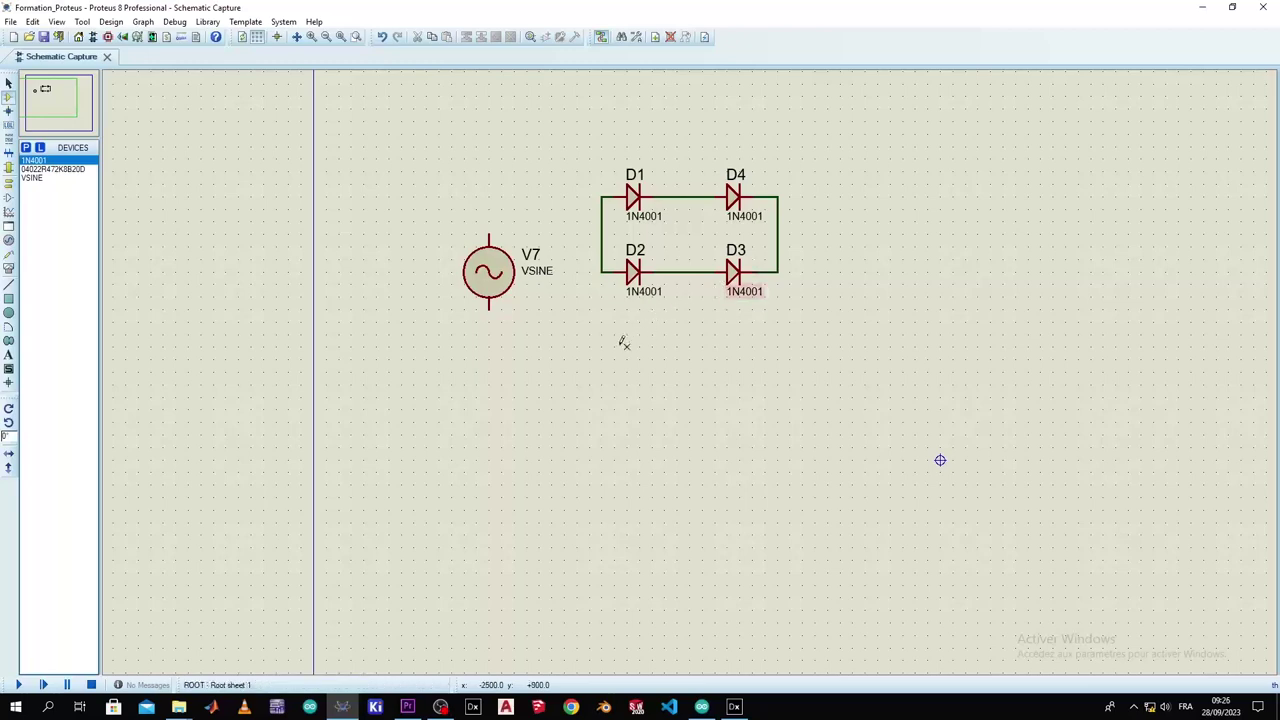
Step: Place a fifth 1N4001 diode to the right of the diode loop and rotate it 90 degrees clockwise
click(876, 258)
click(871, 233)
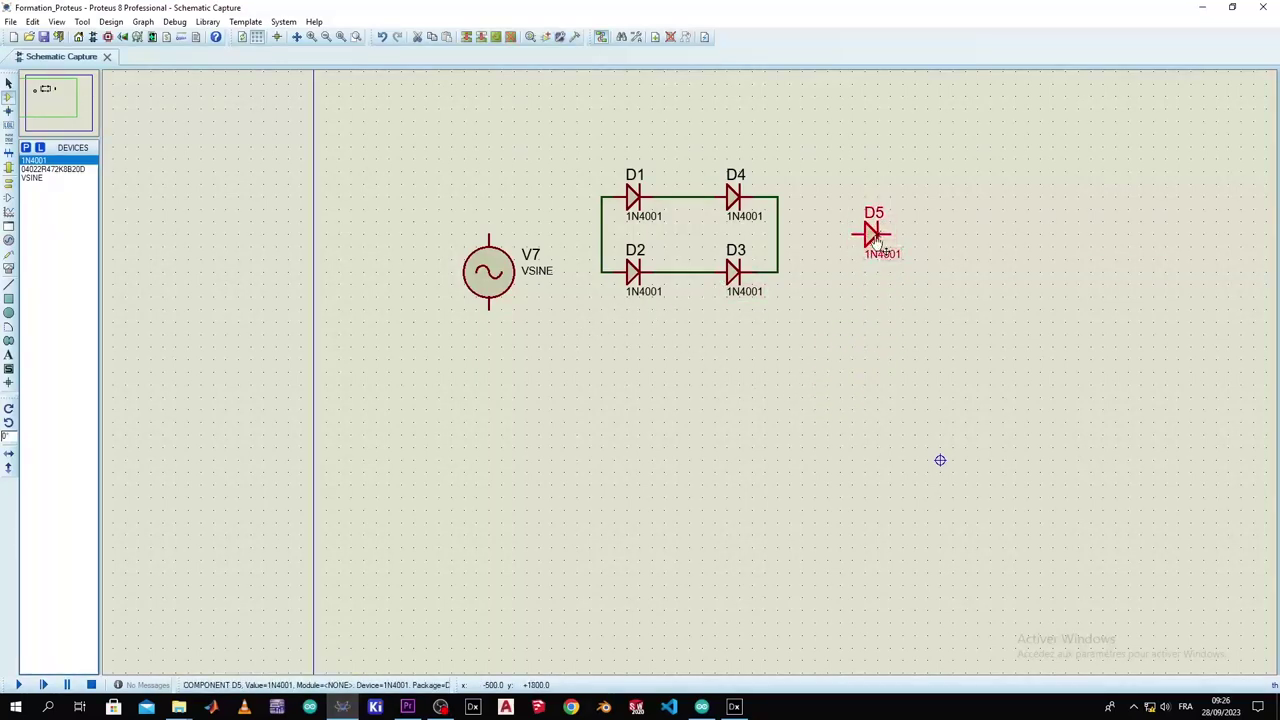
right_click(878, 232)
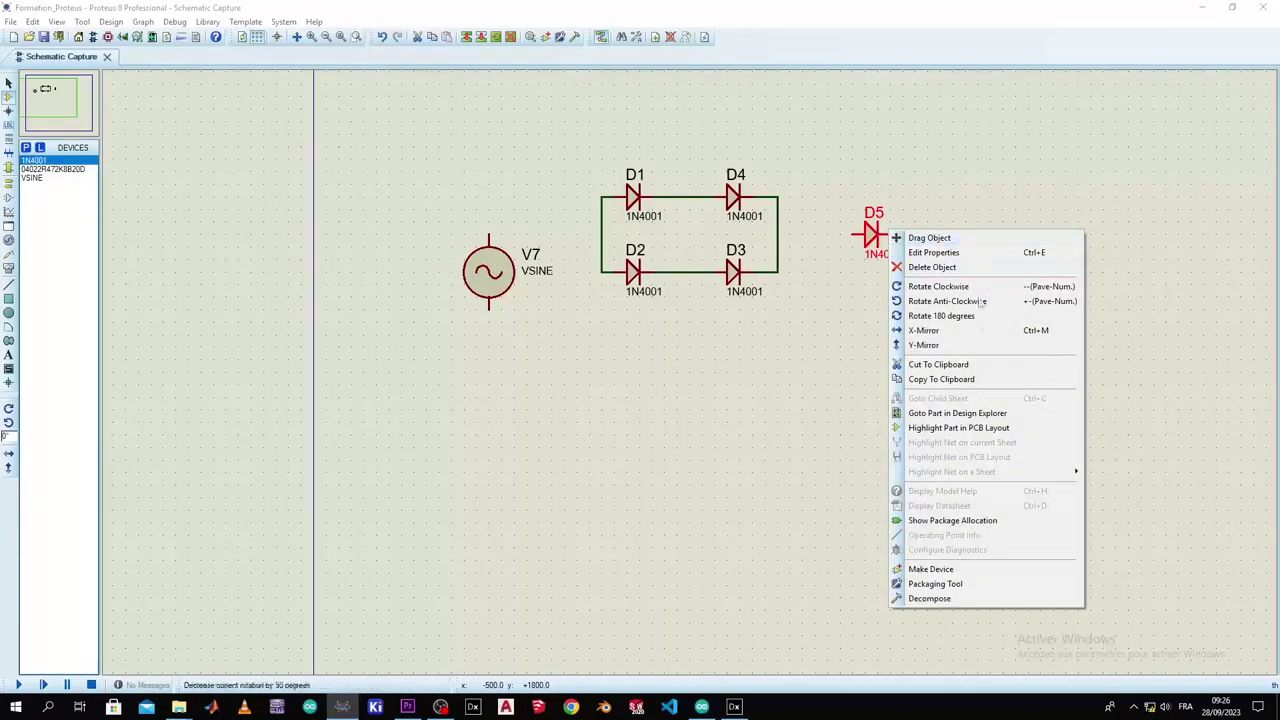
click(948, 301)
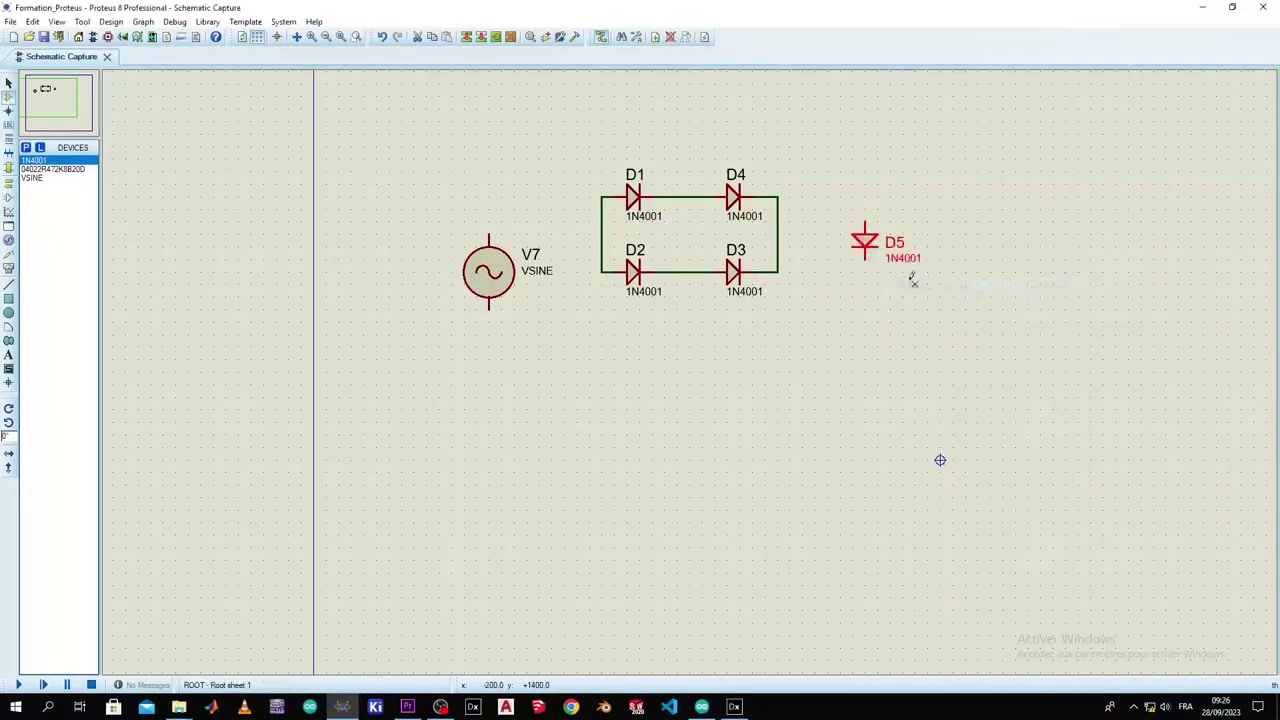
Step: Look at the component properties of the rotated diode and close them without changes
double_click(863, 238)
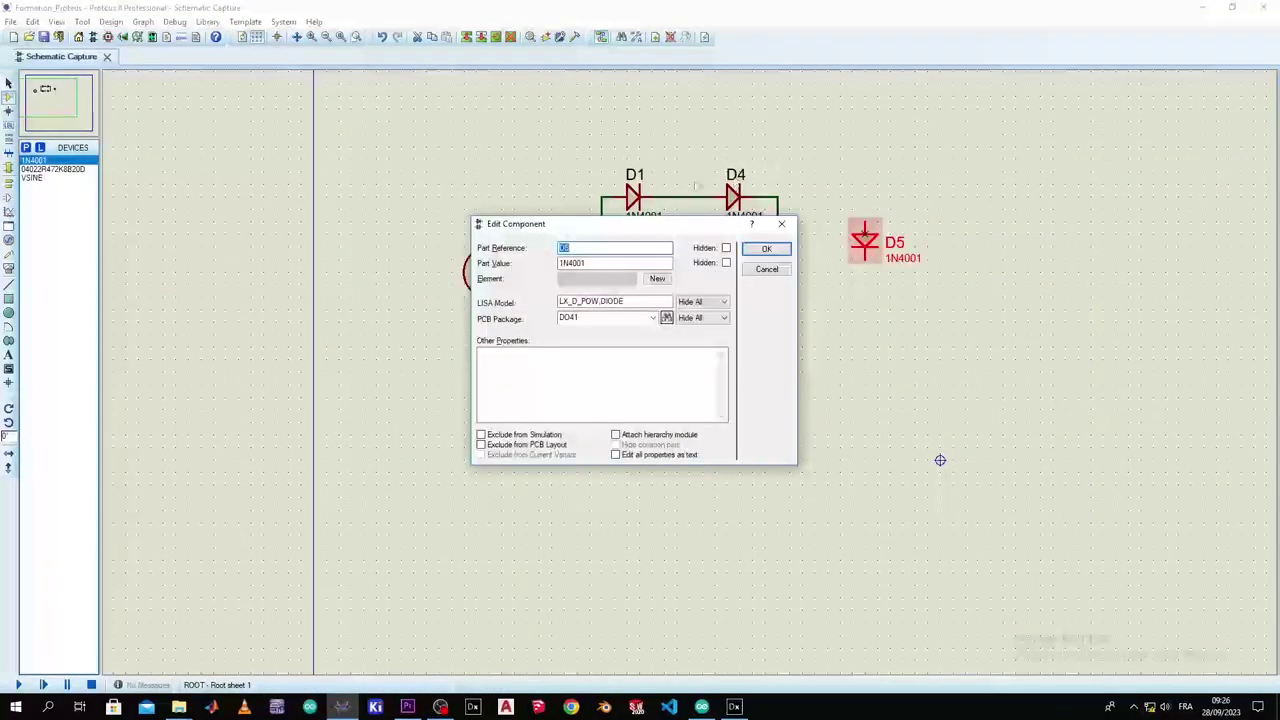
click(780, 221)
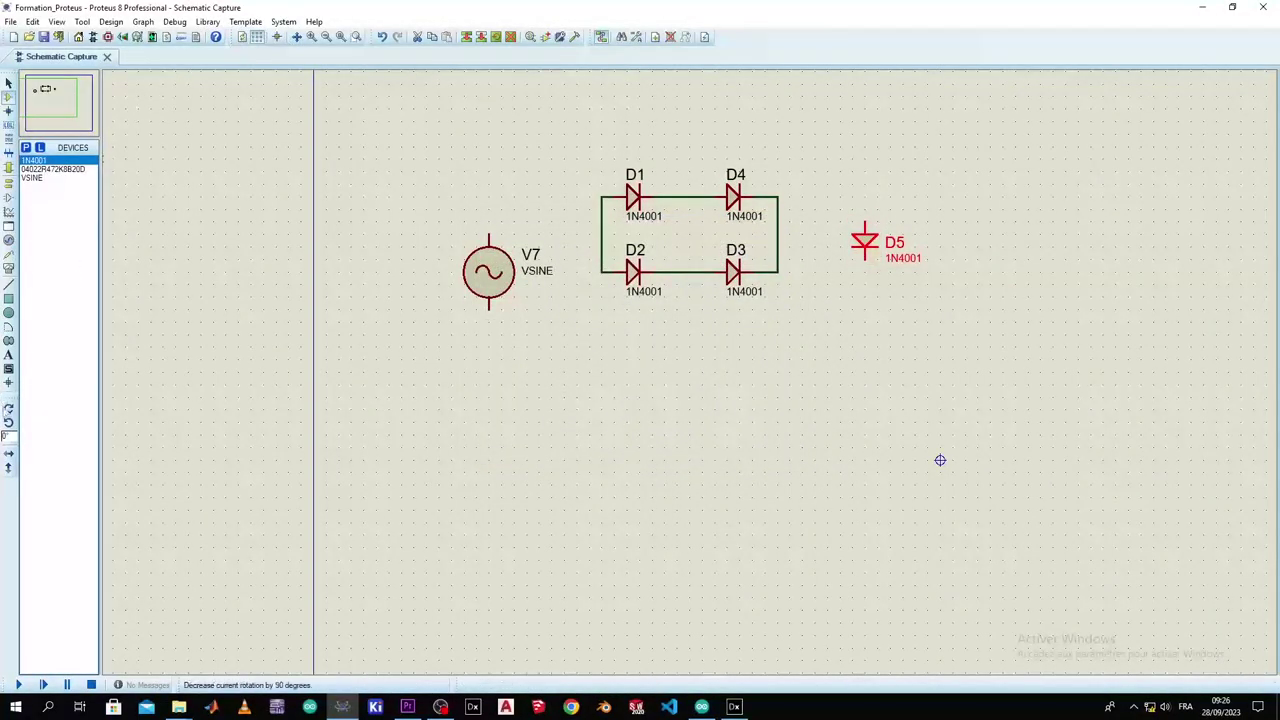
Step: Try the 90-degree placement rotation, place a sixth 1N4001 diode horizontally below the loop, and select the rotated diode D5
click(9, 410)
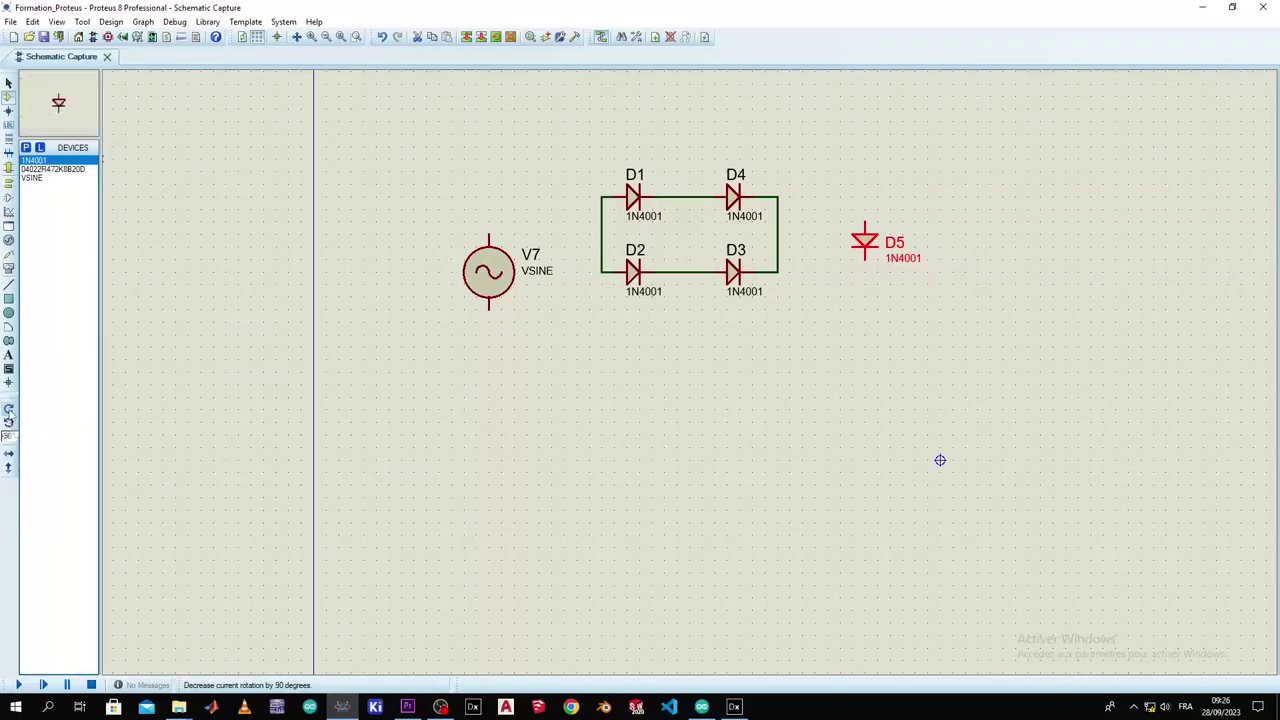
click(9, 410)
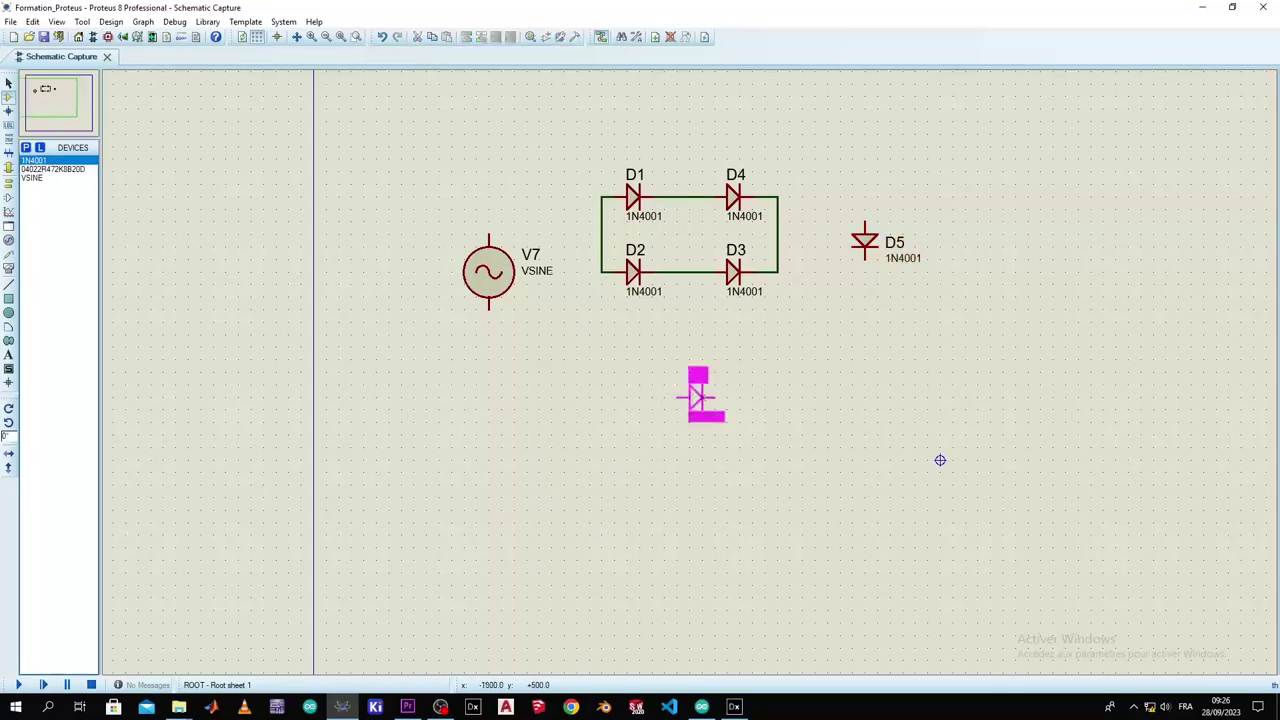
click(822, 360)
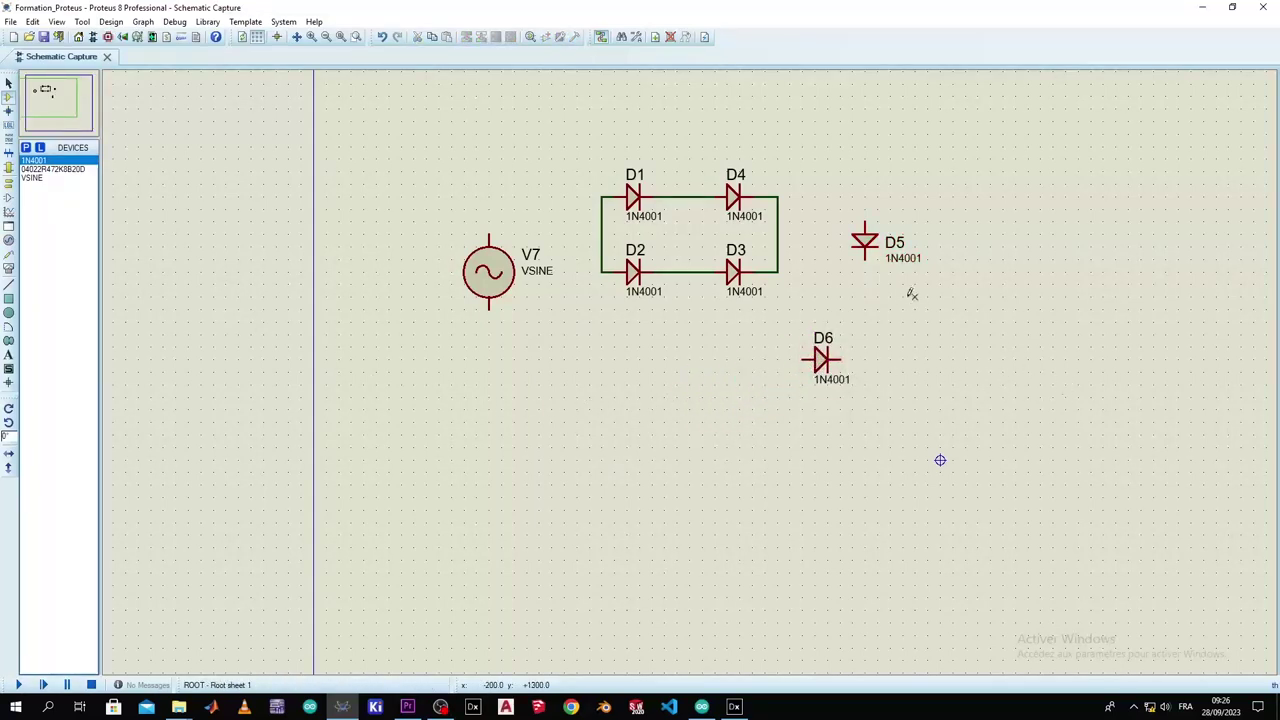
click(865, 242)
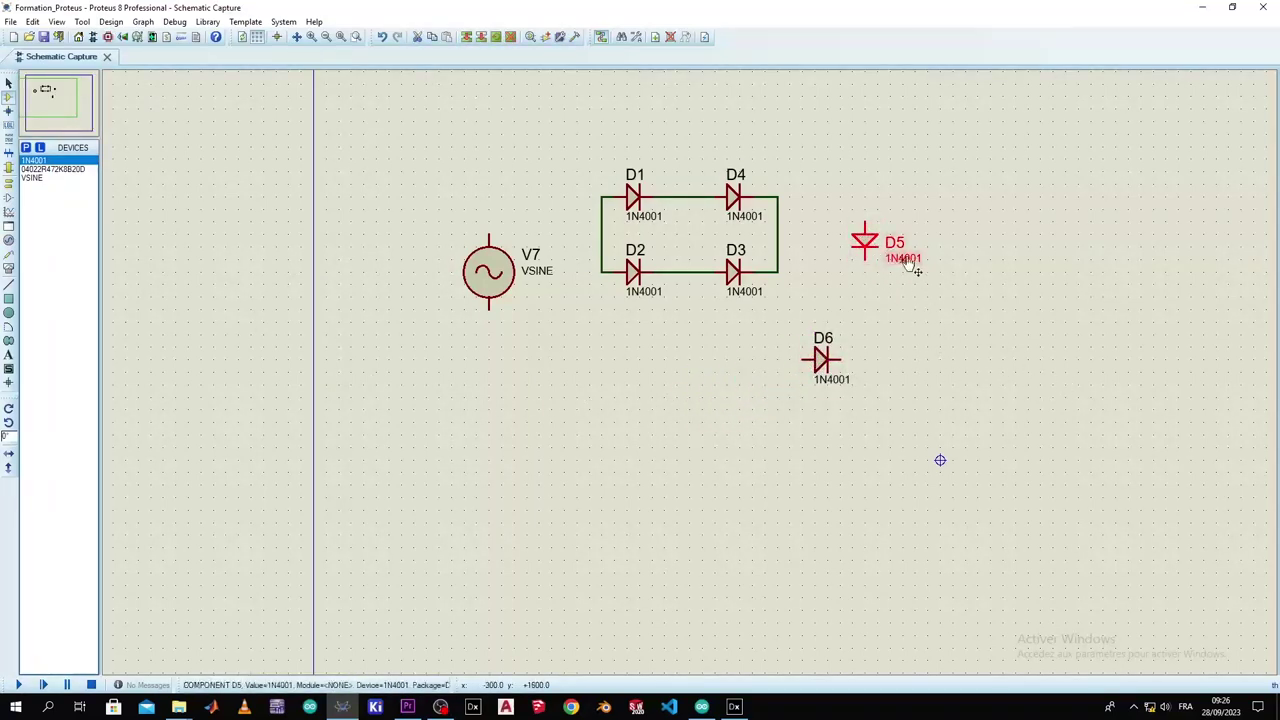
Step: Rotate diode D5 anti-clockwise and delete the two spare diodes D5 and D6 beside the bridge
right_click(866, 242)
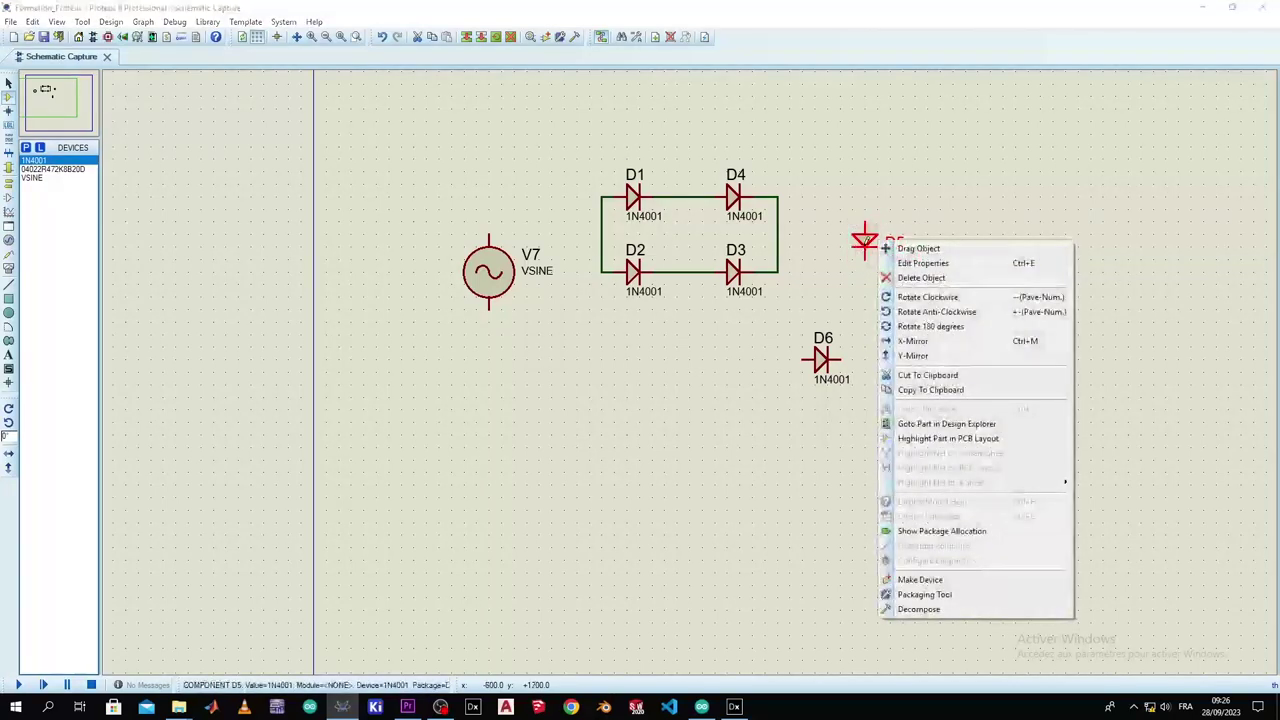
click(918, 311)
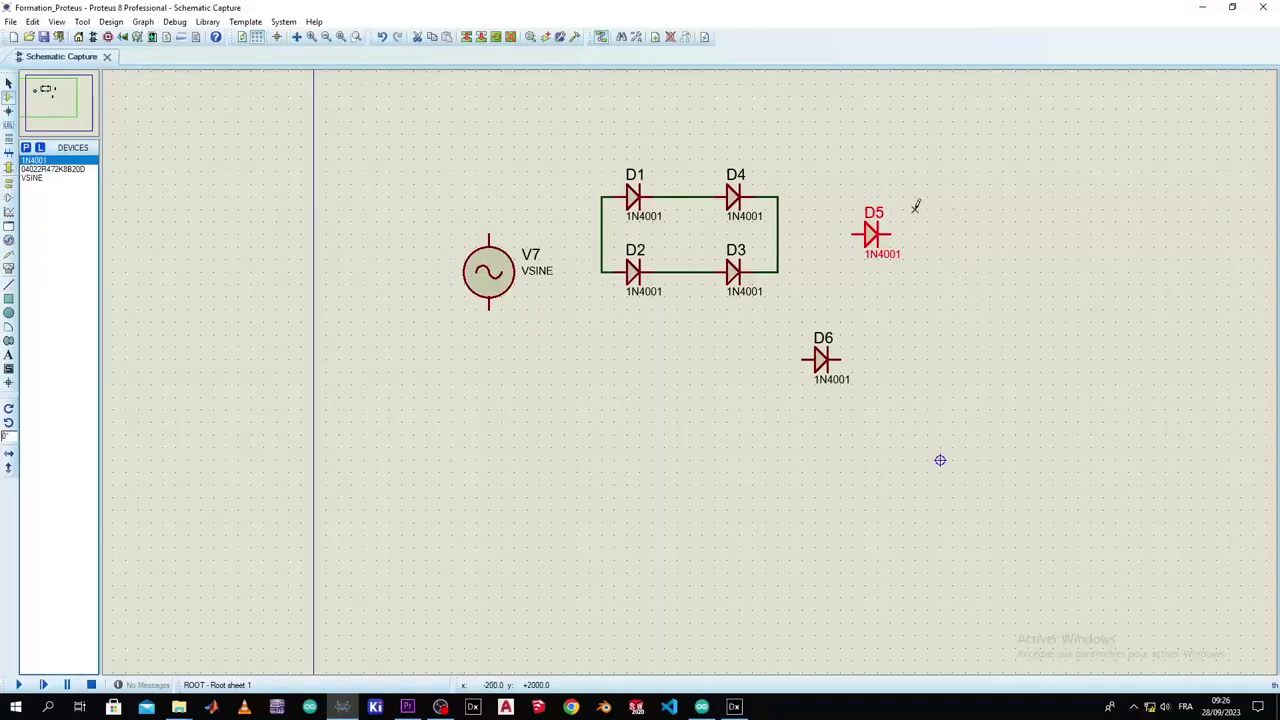
drag(916, 183, 800, 410)
key(Delete)
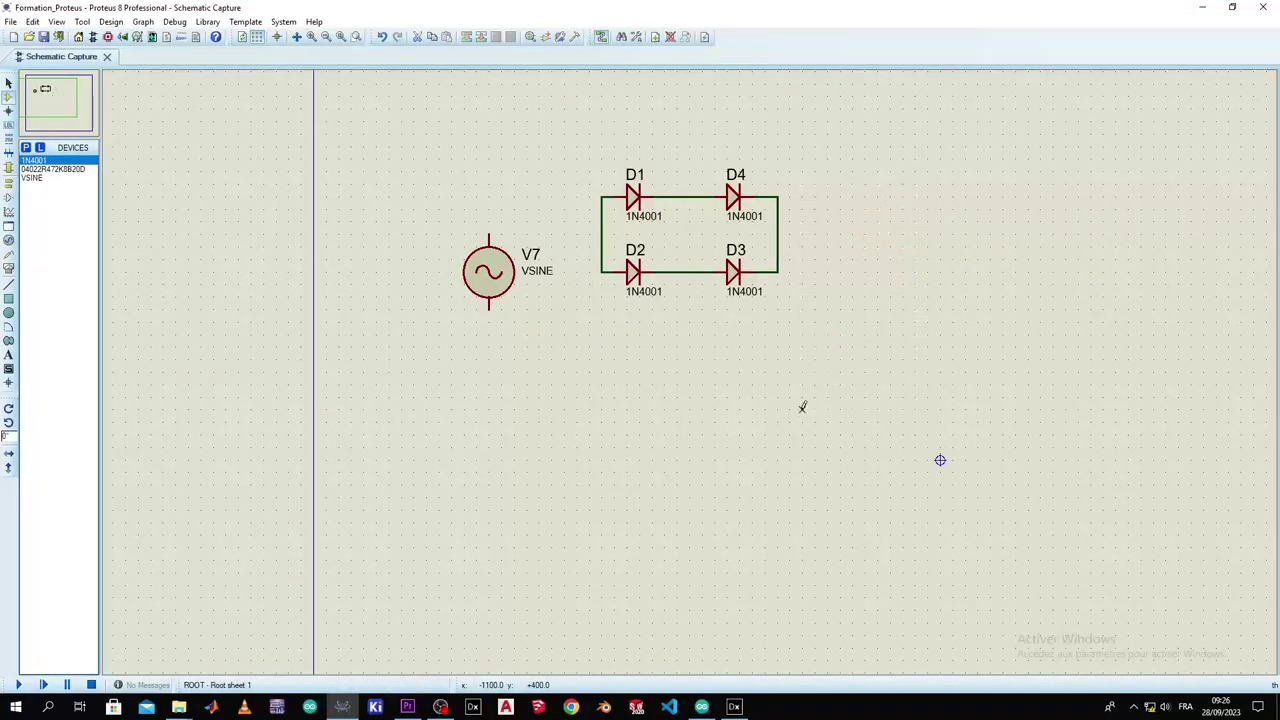
Step: Move the VSINE source V7 slightly down and deselect it
drag(497, 285, 497, 298)
click(537, 228)
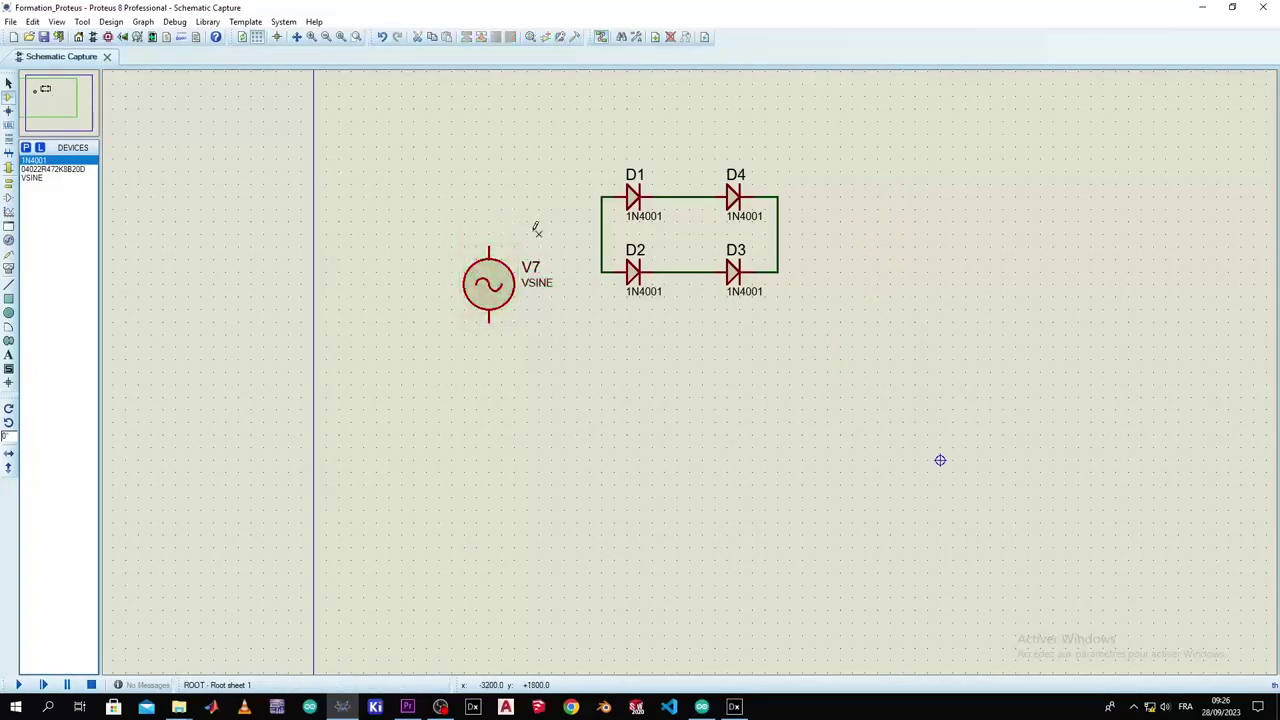
click(490, 236)
click(601, 235)
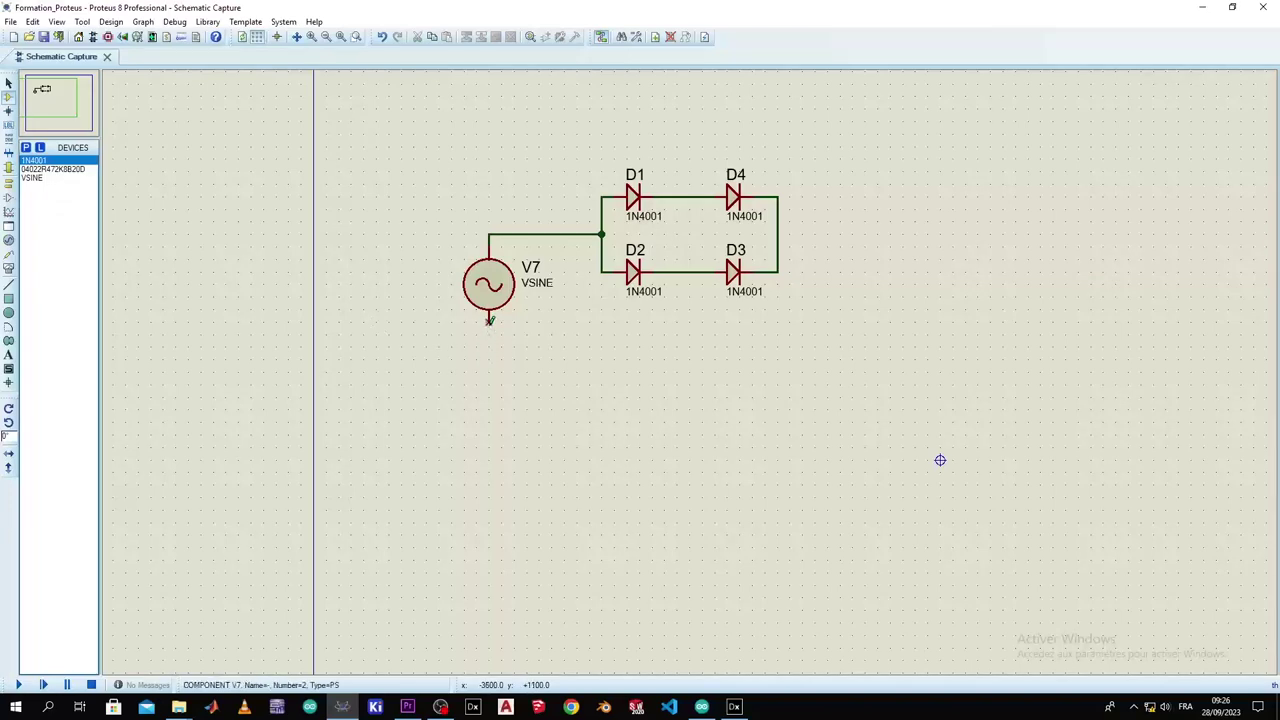
click(489, 320)
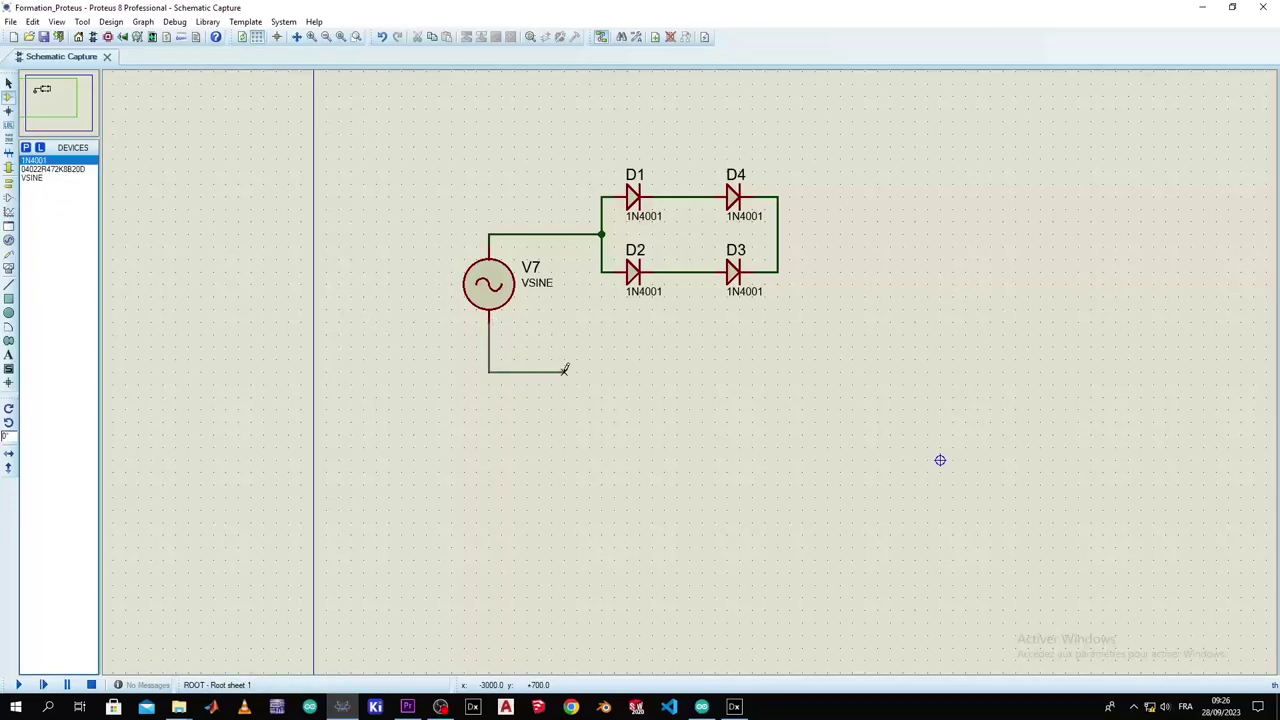
right_click(564, 369)
right_click(564, 234)
right_click(564, 234)
Step: Wire V7's upper terminal to the D1–D4 connection and its lower terminal to the D2–D3 connection
click(689, 196)
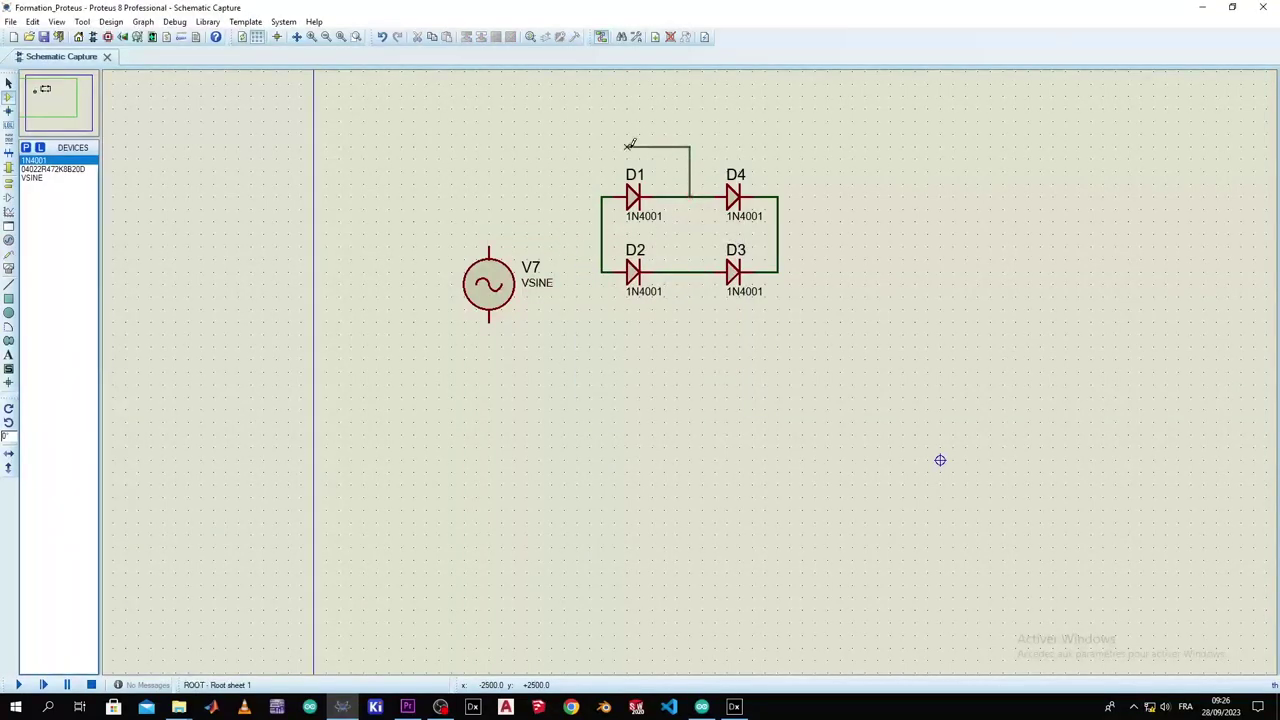
click(489, 249)
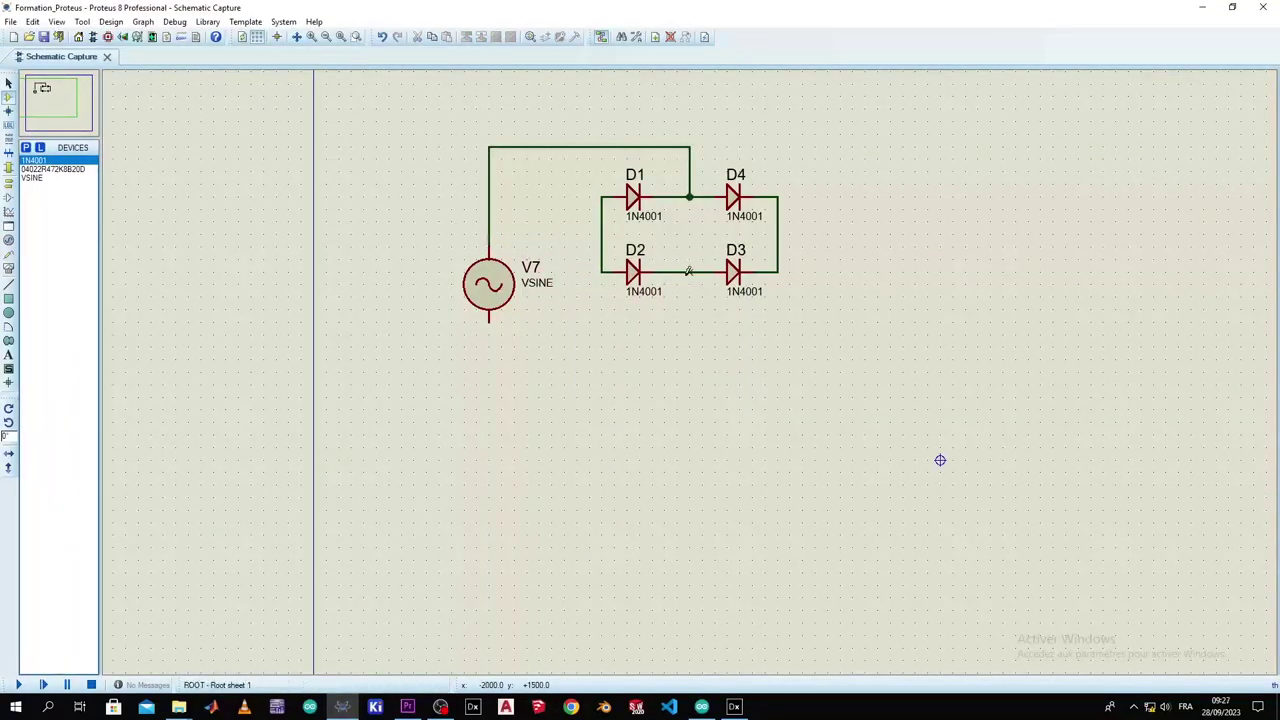
click(690, 271)
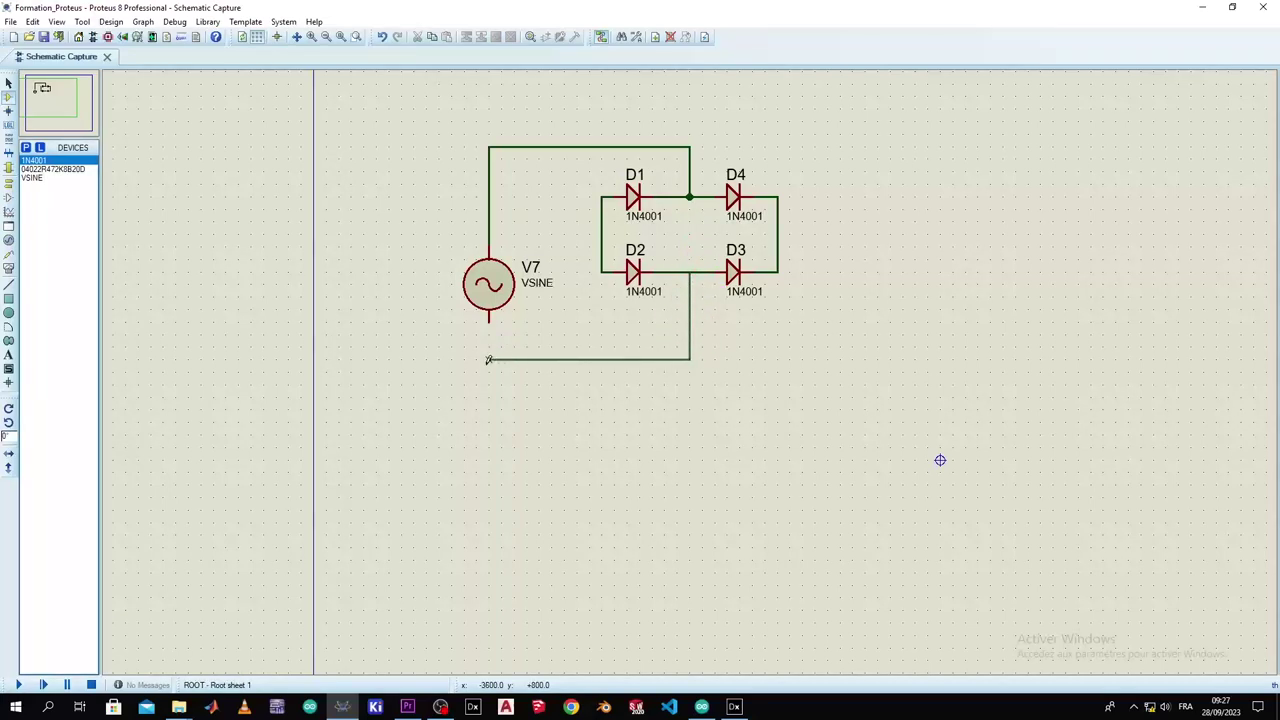
click(489, 318)
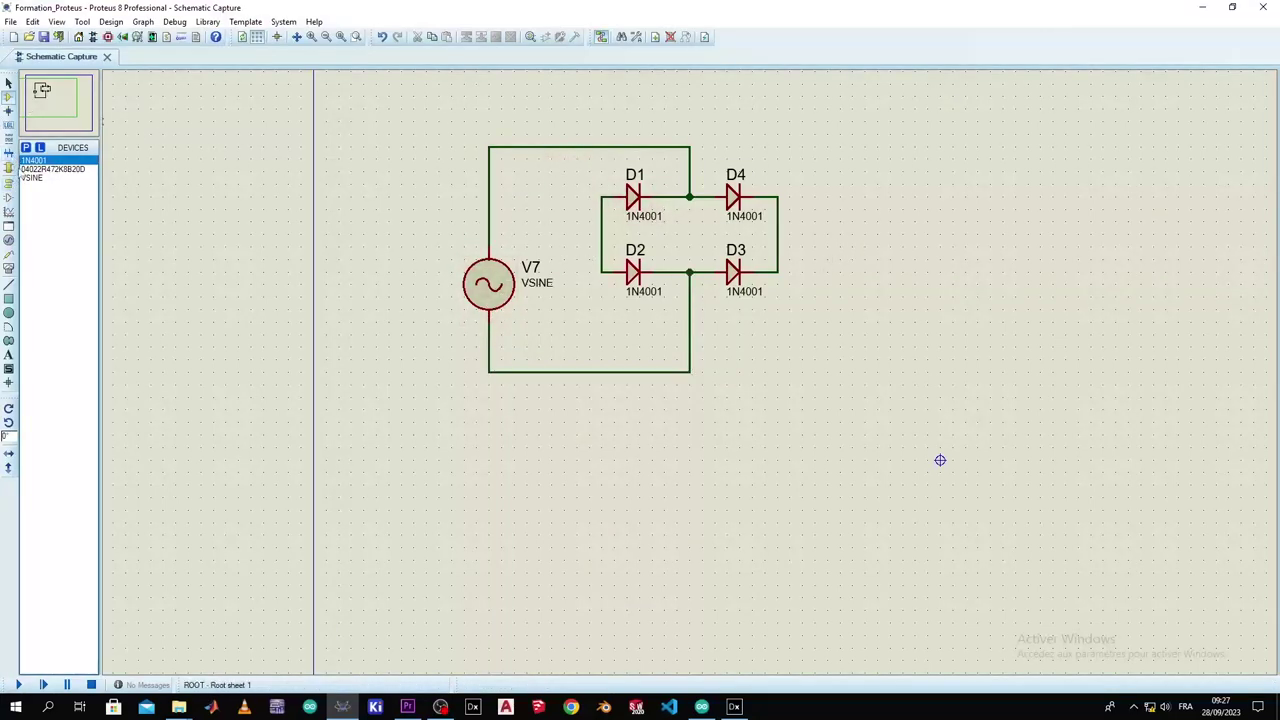
Step: Pick the generic resistor RES from the device library and place it horizontally below the diode bridge
click(26, 149)
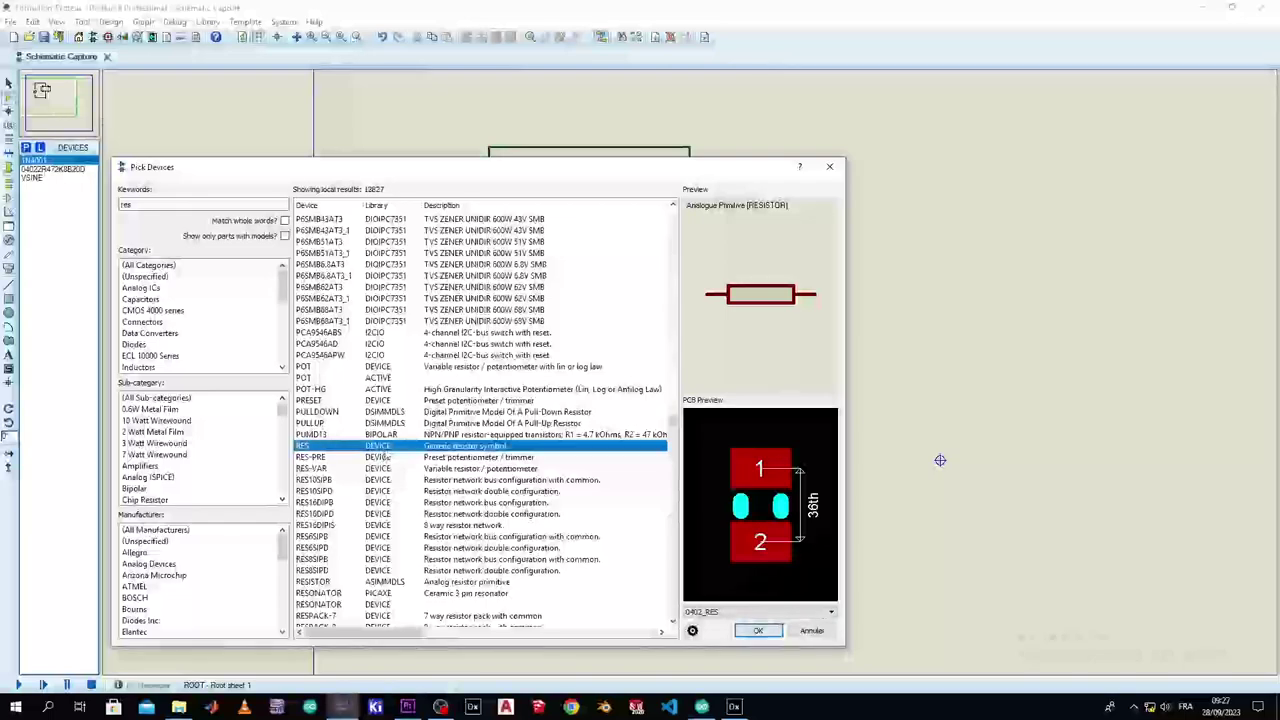
key(Return)
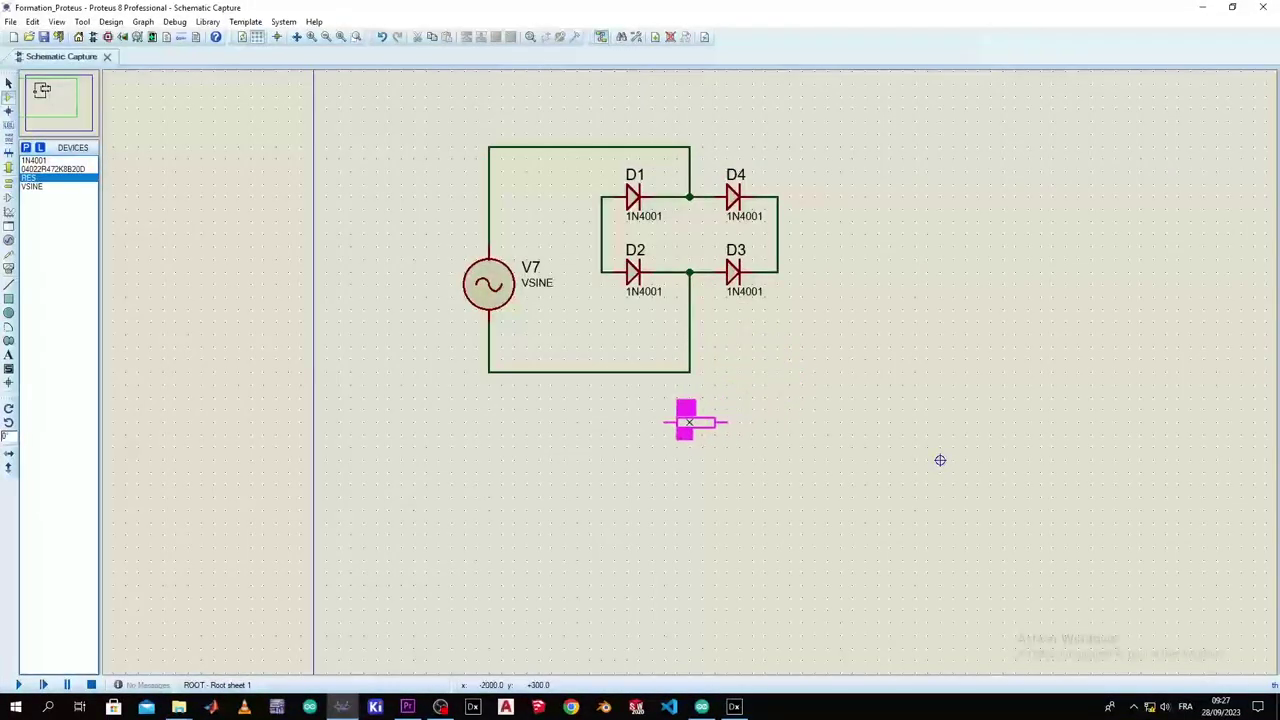
click(676, 410)
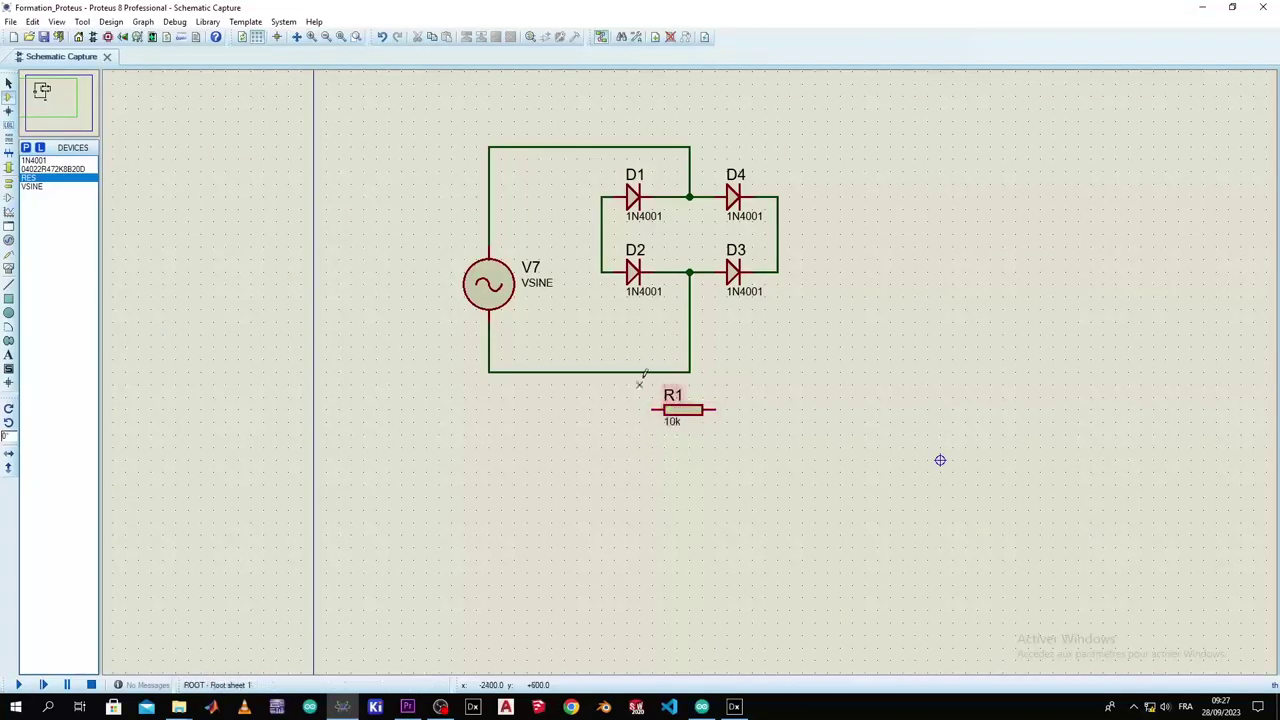
Step: Wire resistor R1 between the bridge's common-anode node at D2 and its common-cathode node at D3
click(652, 410)
click(601, 271)
key(Escape)
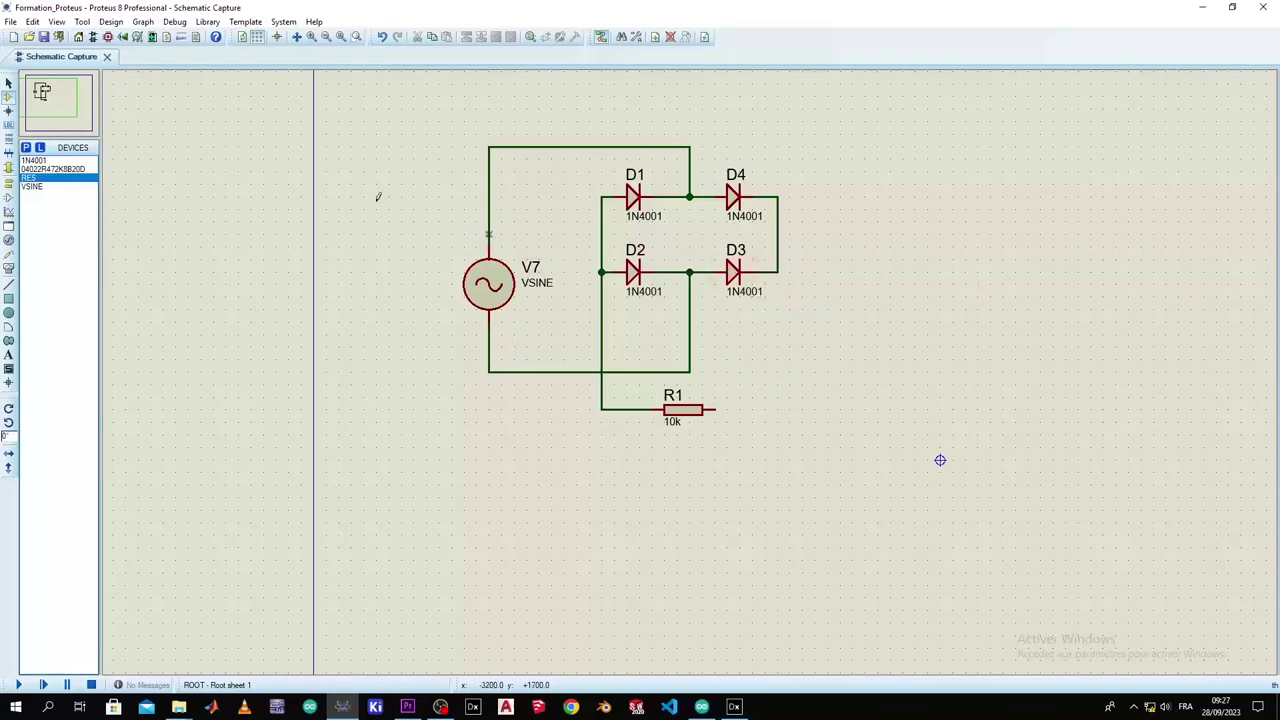
click(777, 272)
click(712, 407)
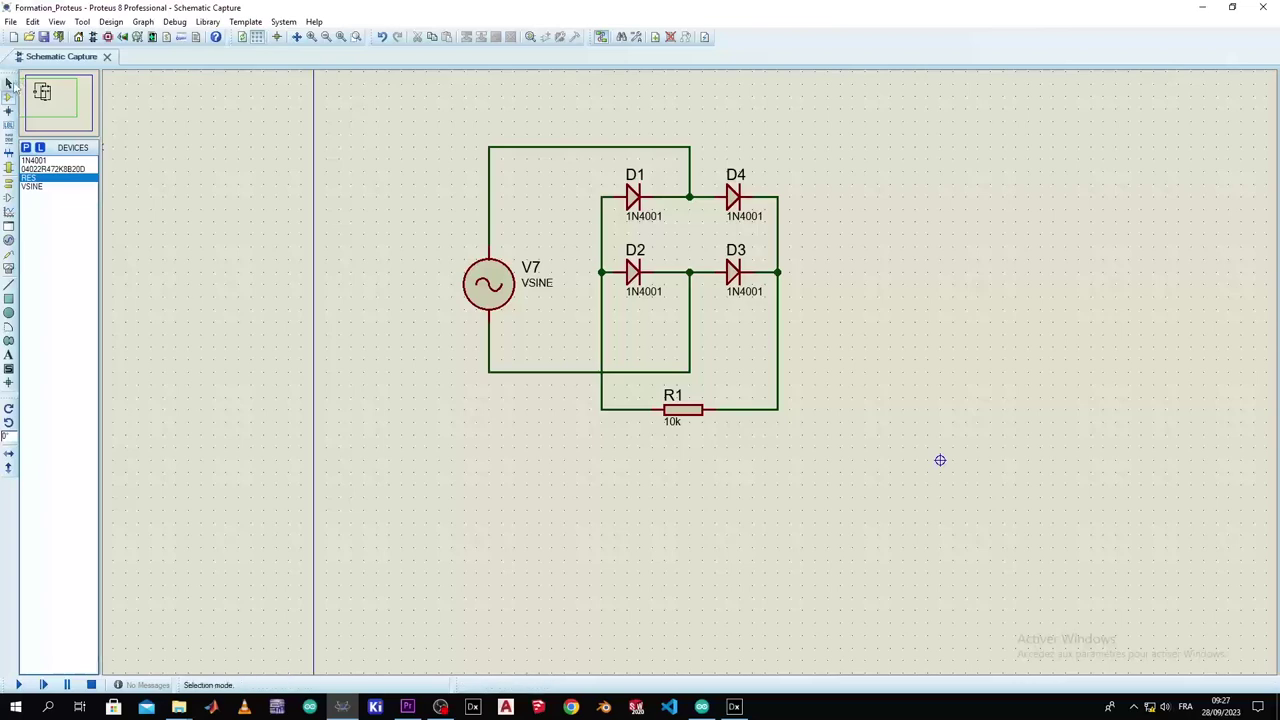
click(8, 85)
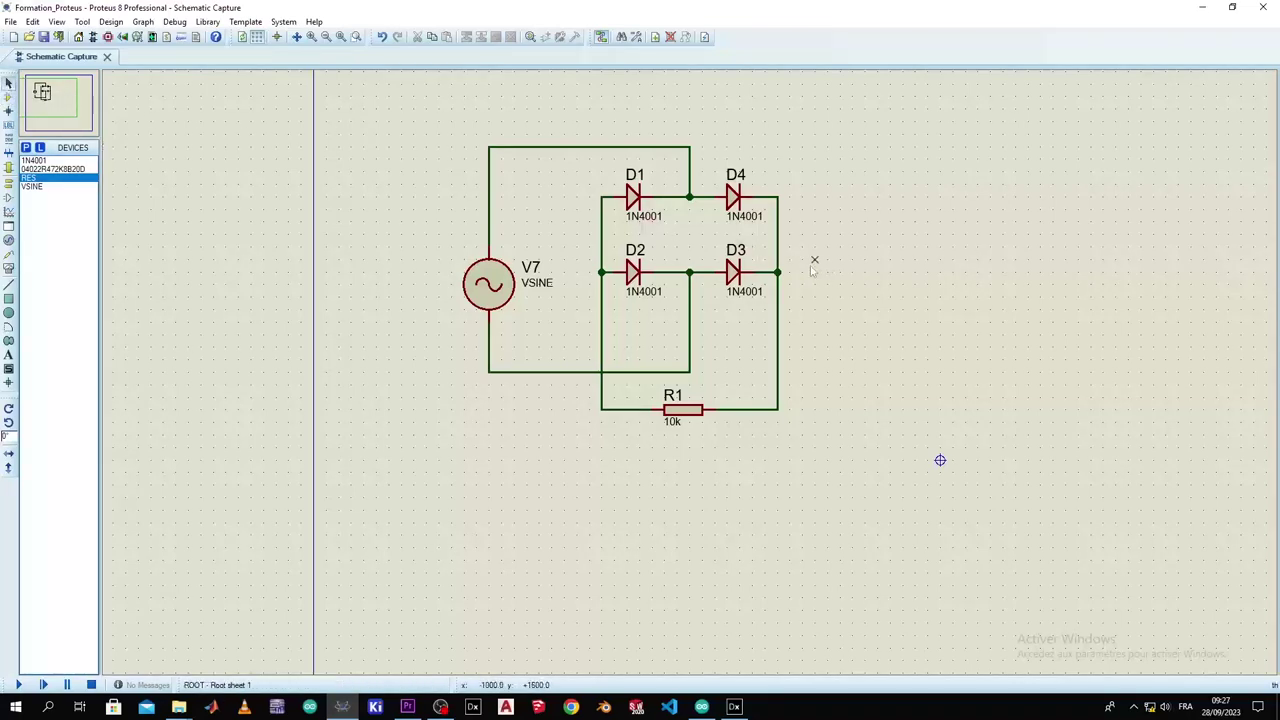
click(779, 273)
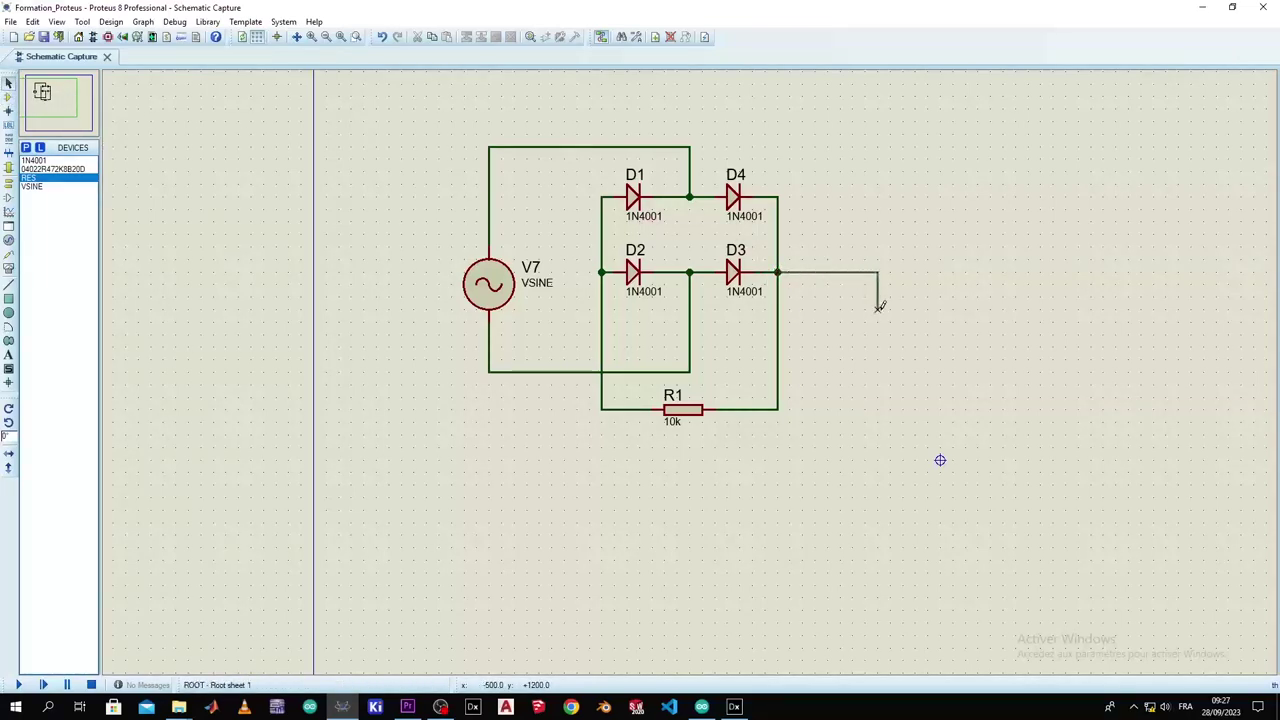
right_click(812, 408)
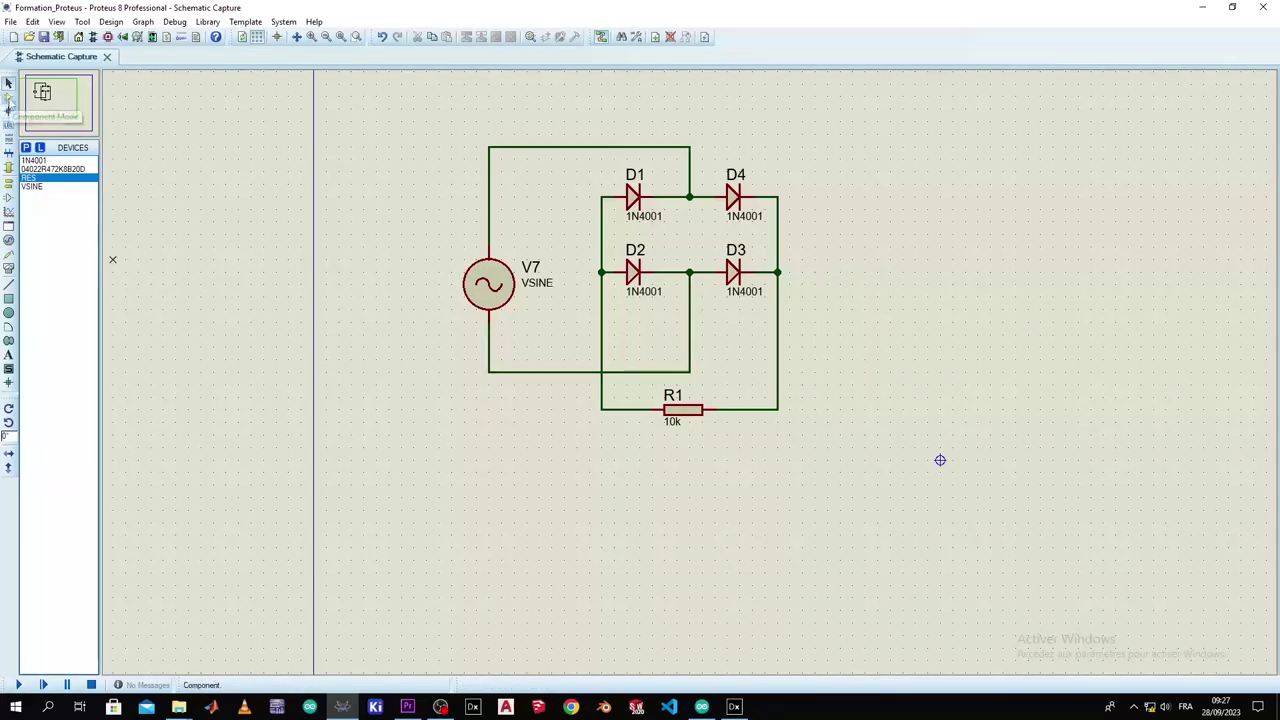
click(9, 98)
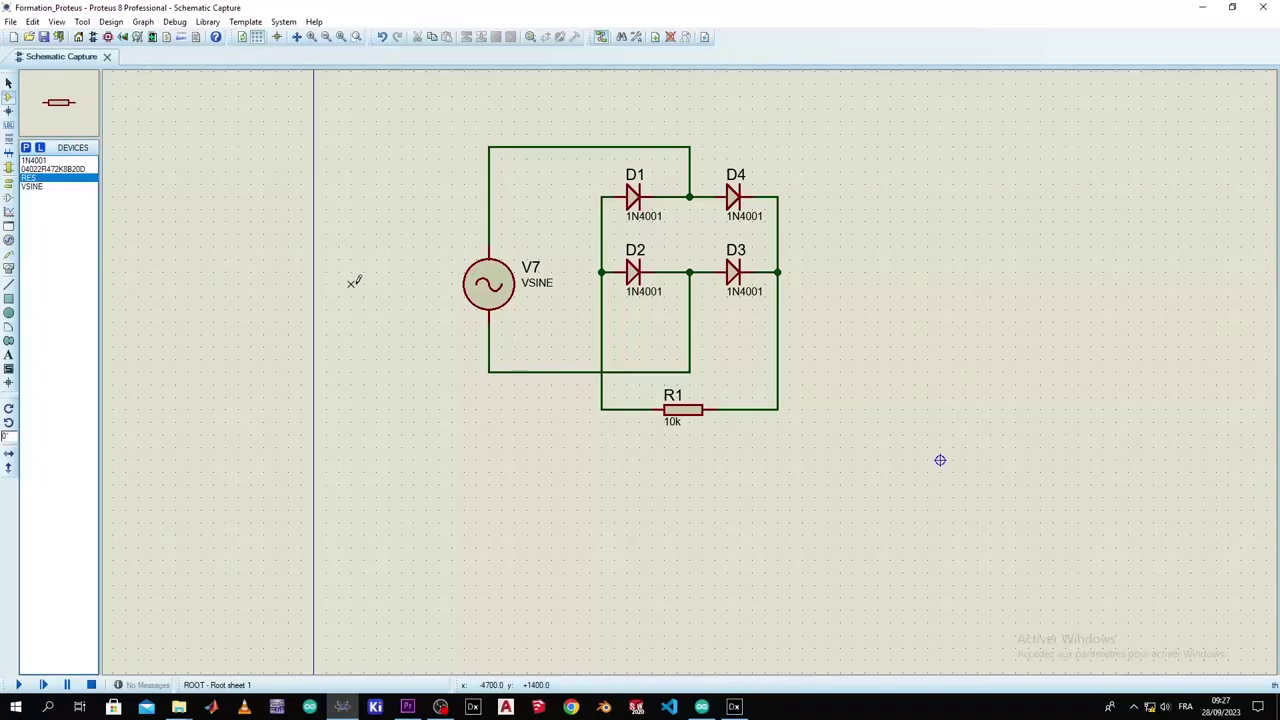
click(366, 334)
right_click(367, 342)
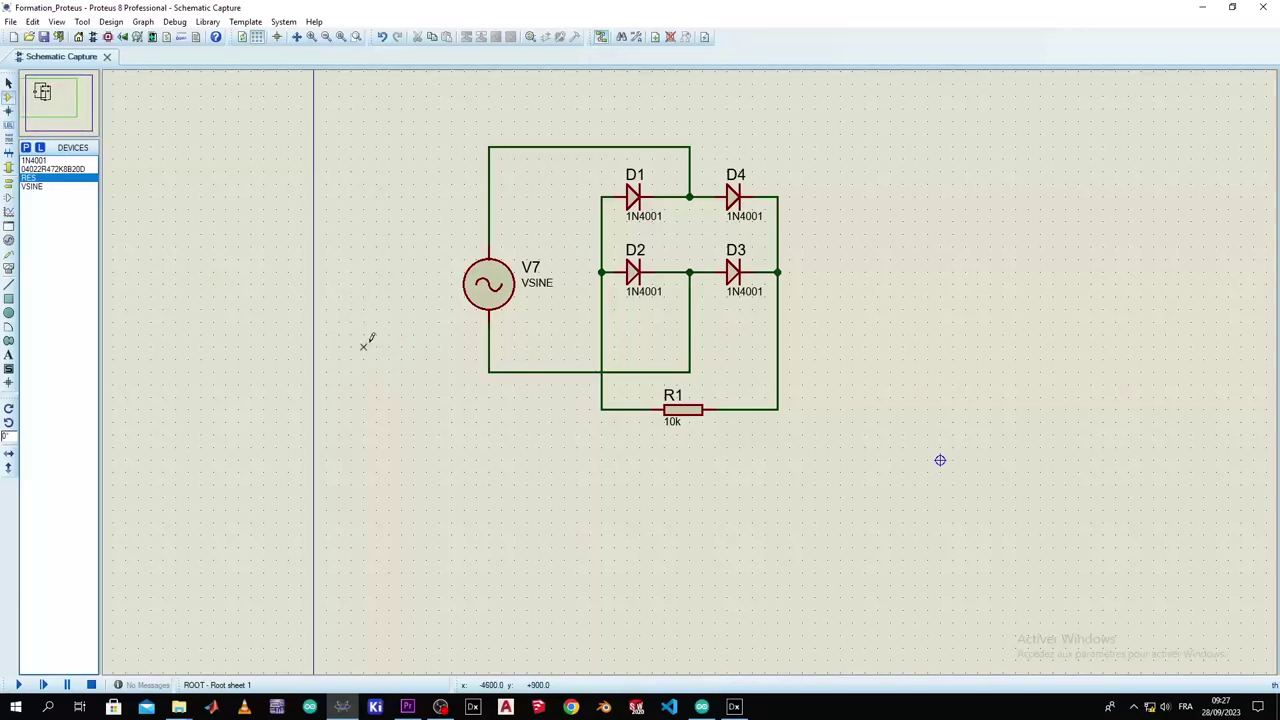
click(9, 83)
click(779, 270)
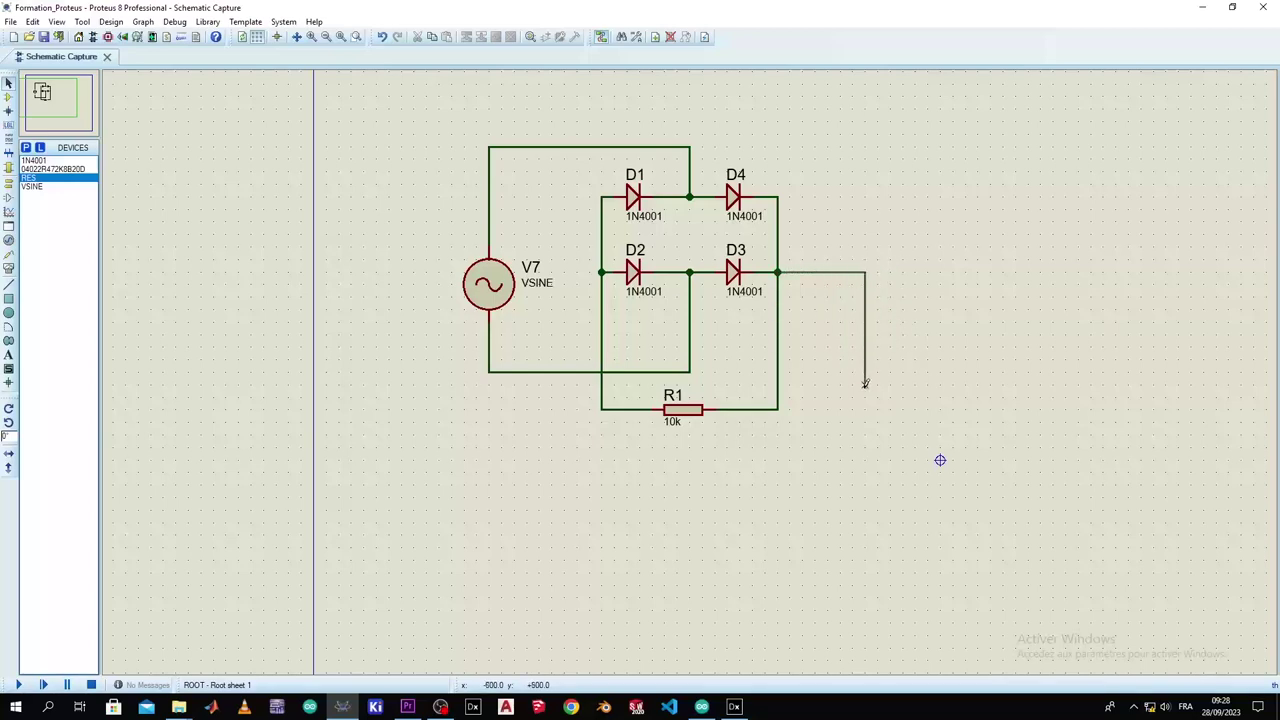
right_click(927, 334)
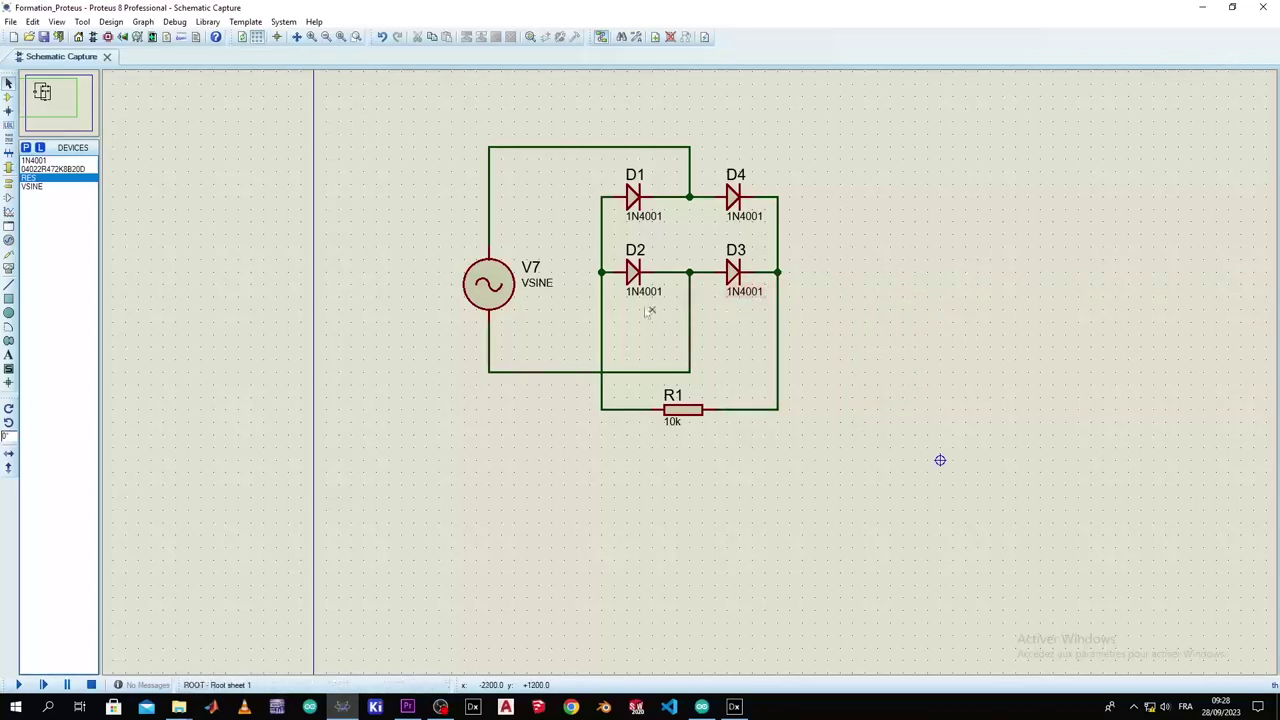
Step: Set the VSINE source V7's amplitude to 220 and its frequency to 50
double_click(494, 288)
key(Escape)
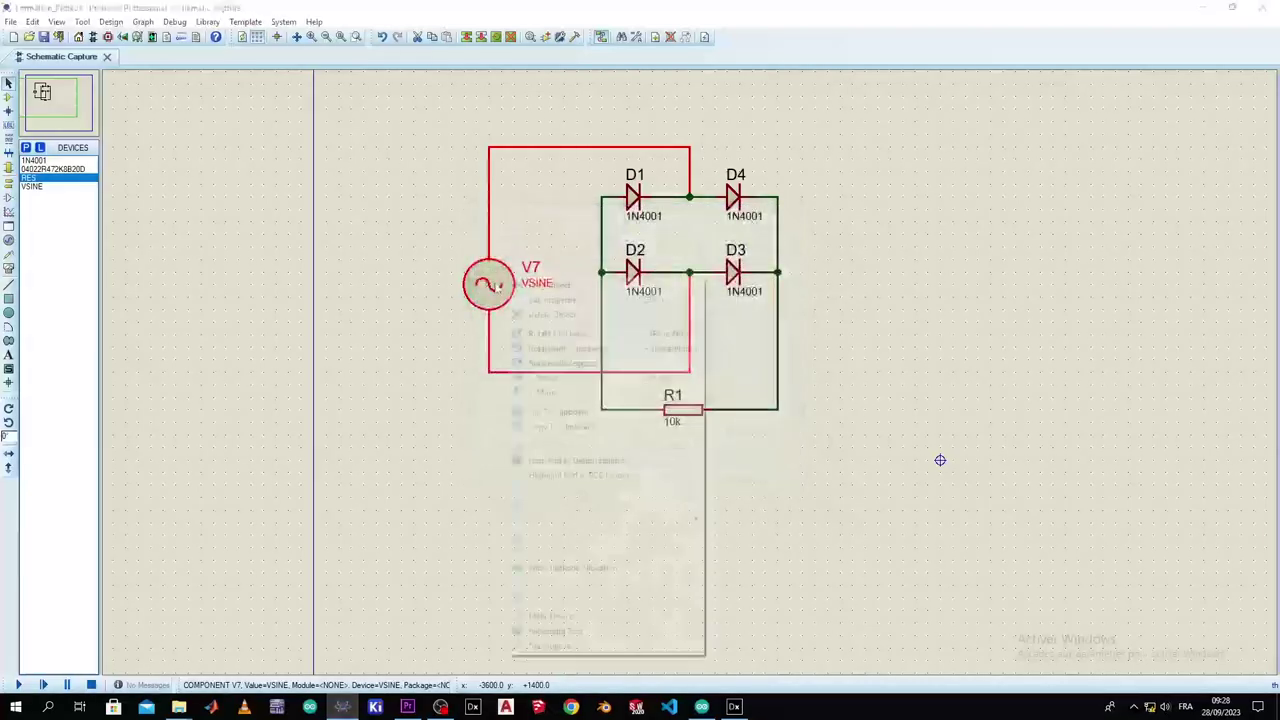
right_click(496, 286)
click(530, 303)
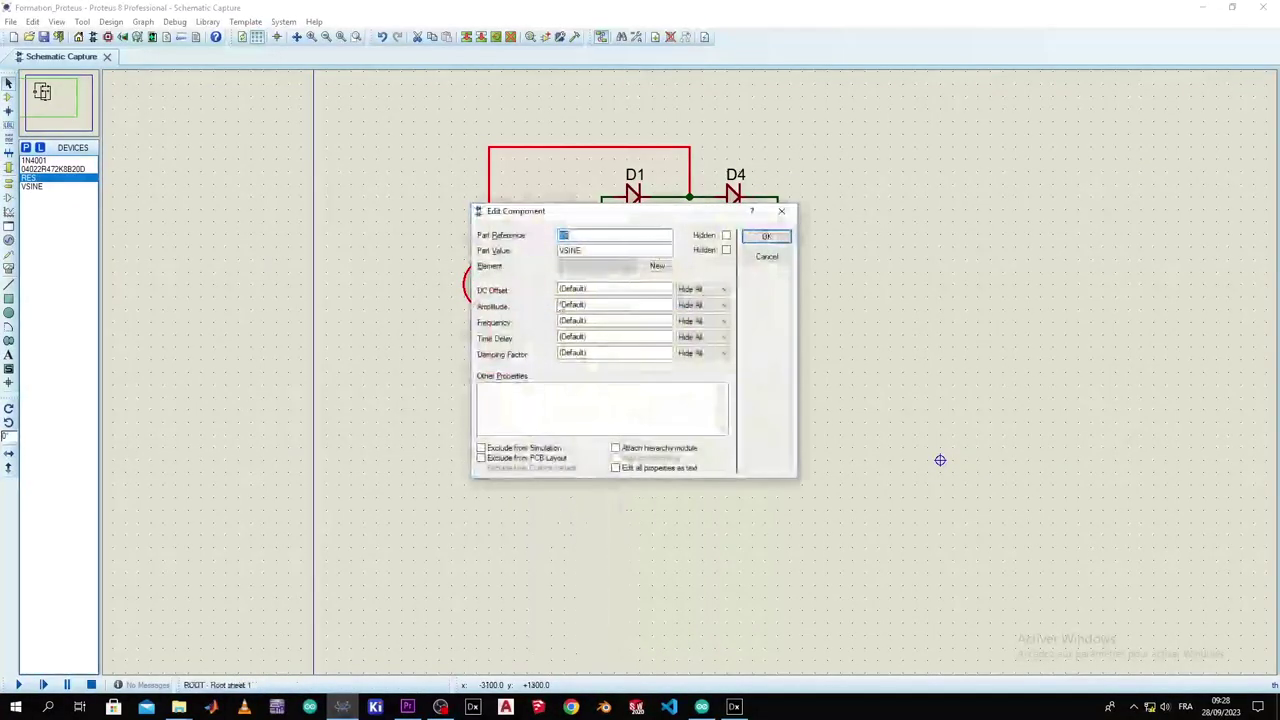
drag(530, 211, 309, 172)
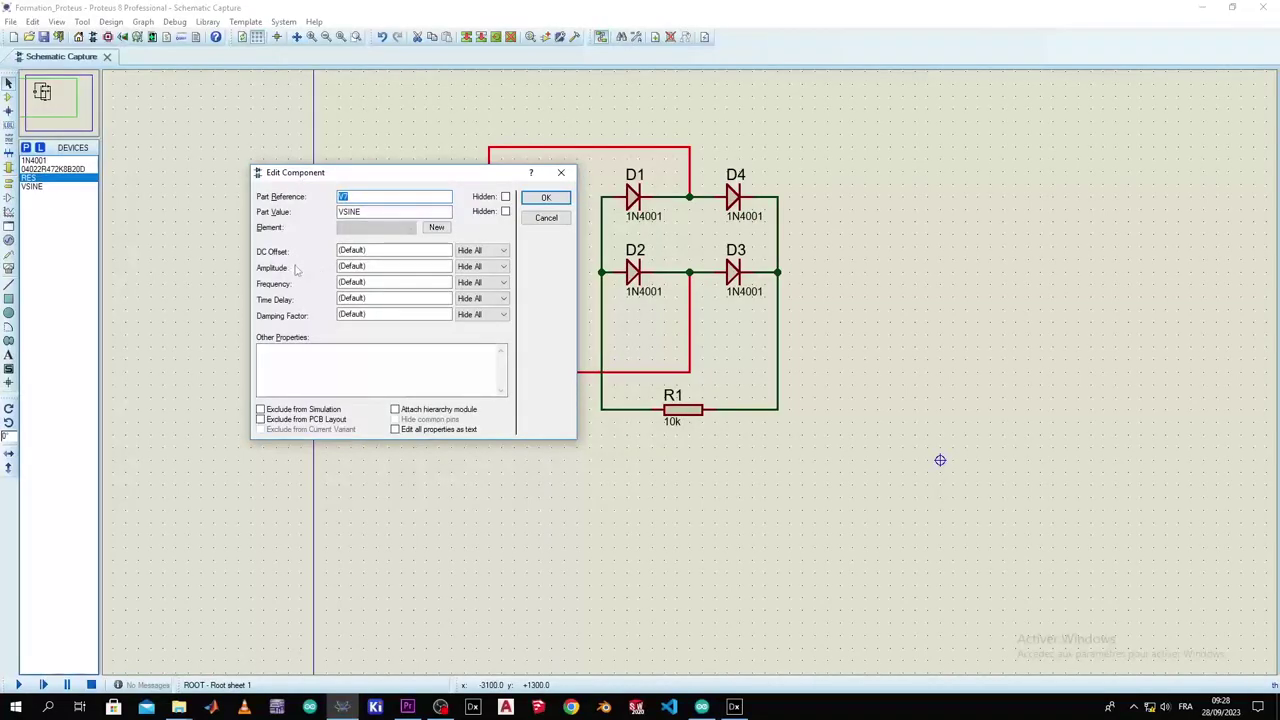
click(389, 265)
key(Tab)
text(50)
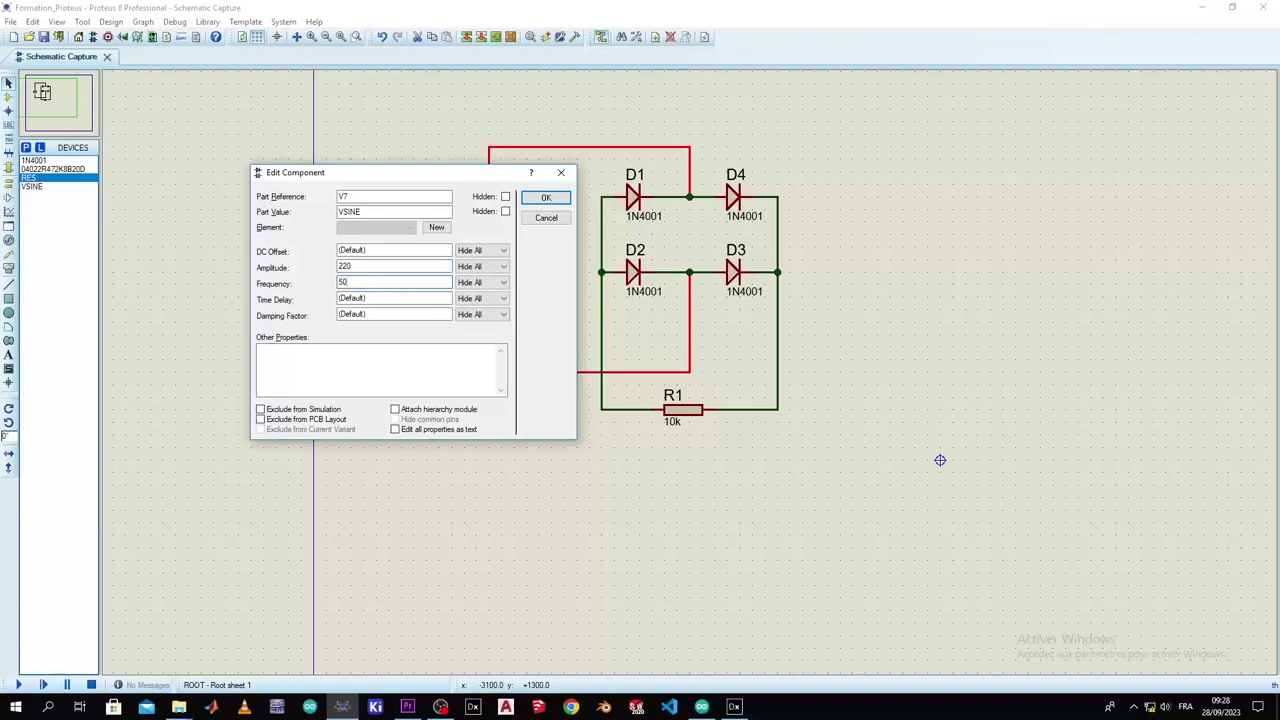
click(548, 199)
click(563, 217)
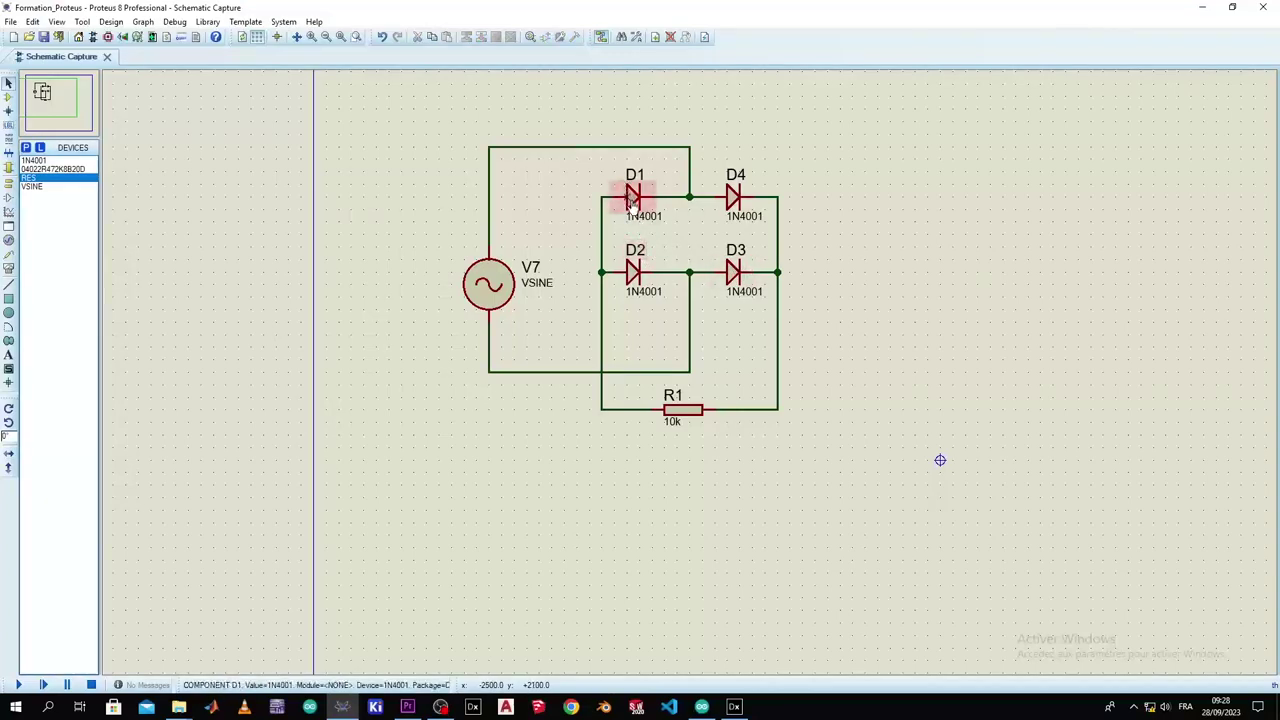
Step: Look at the component properties of diode D1 and close them without changes
click(632, 197)
click(632, 198)
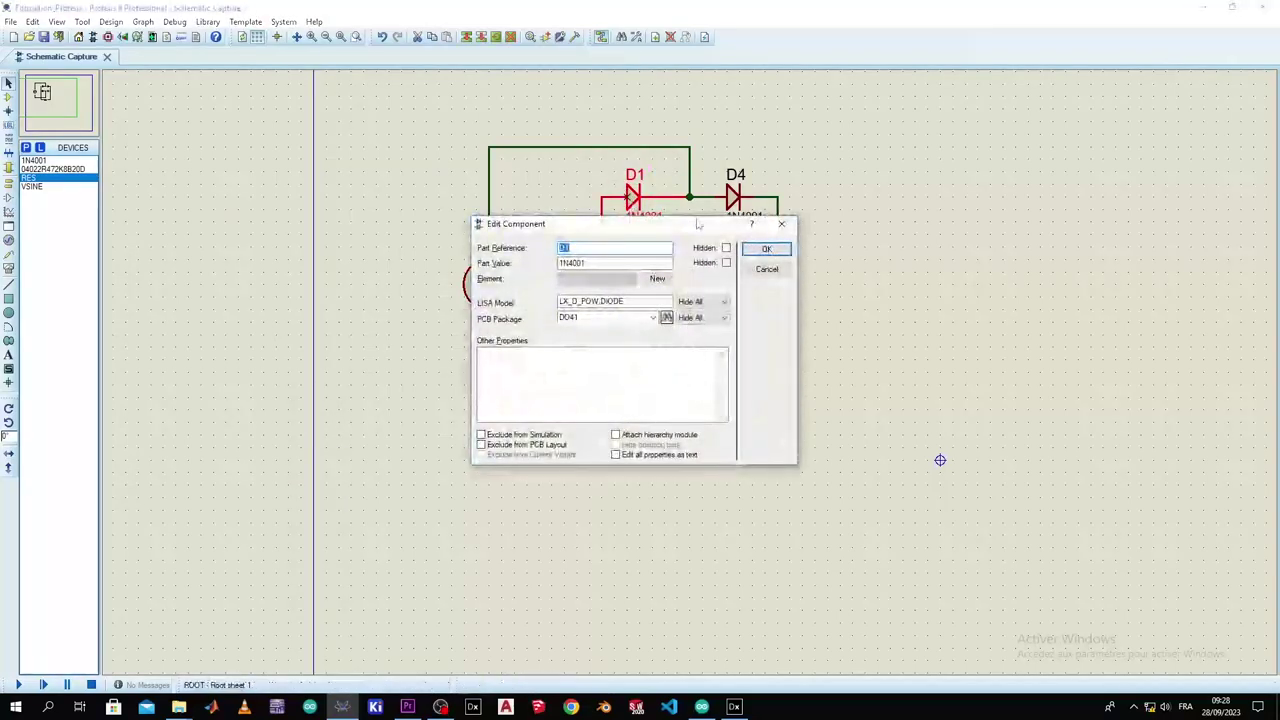
click(783, 225)
click(838, 236)
Step: Set resistor R1's value to 100k, and run and stop the circuit simulation
double_click(677, 421)
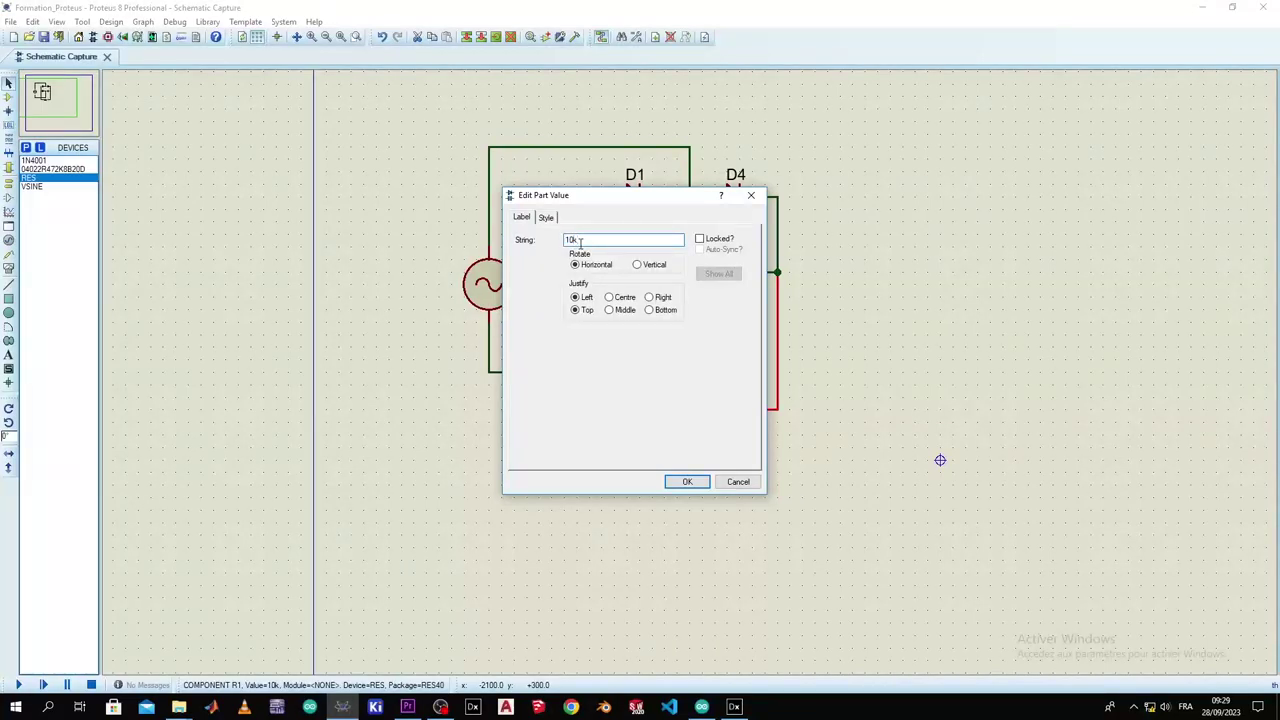
key(Return)
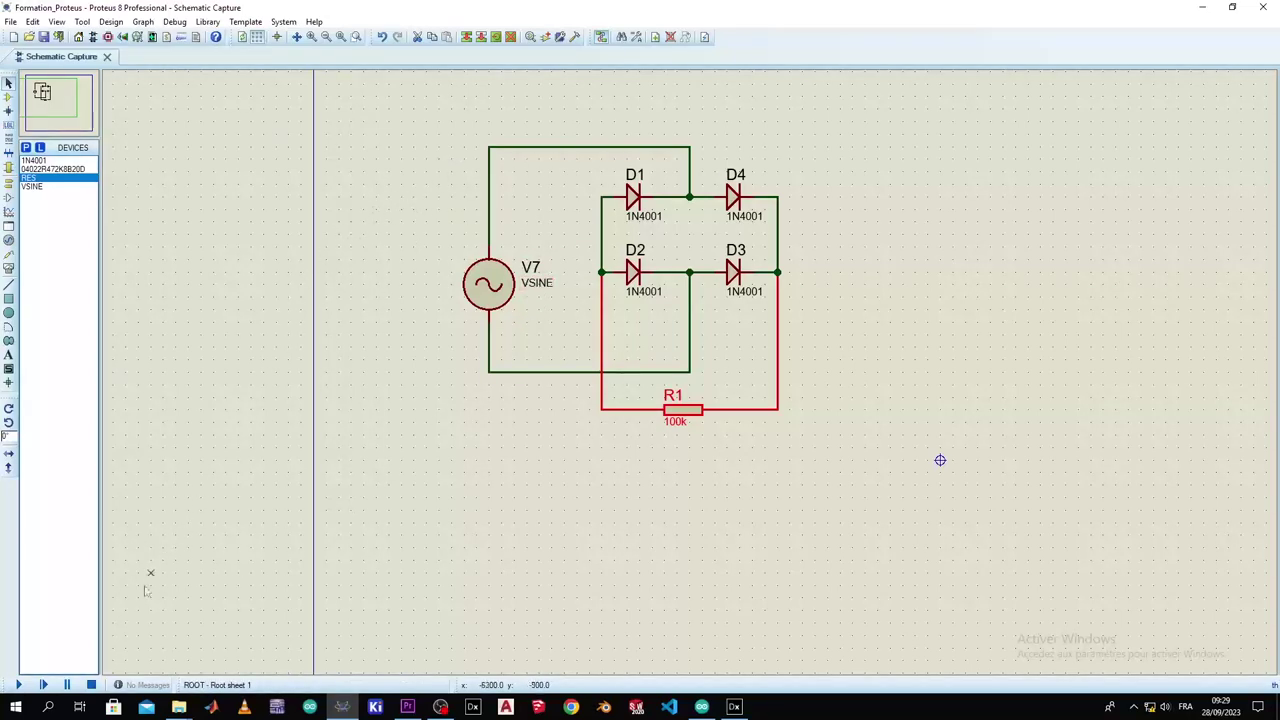
click(20, 685)
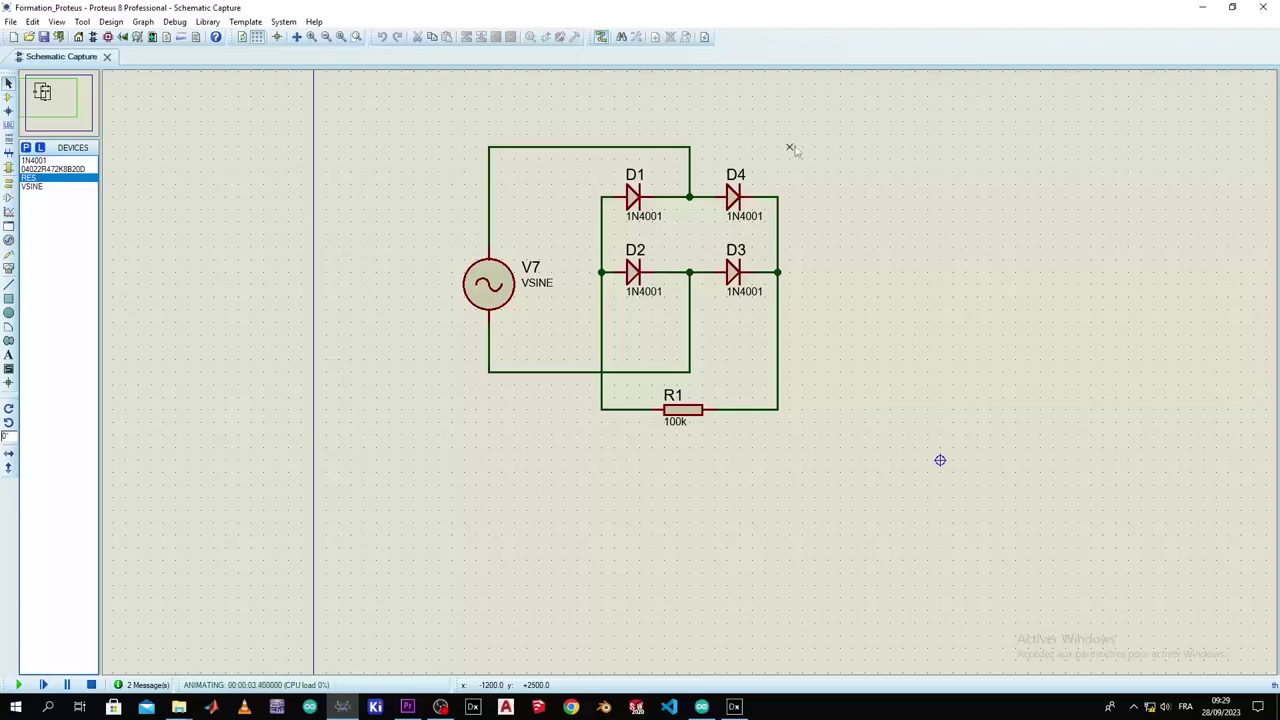
click(90, 685)
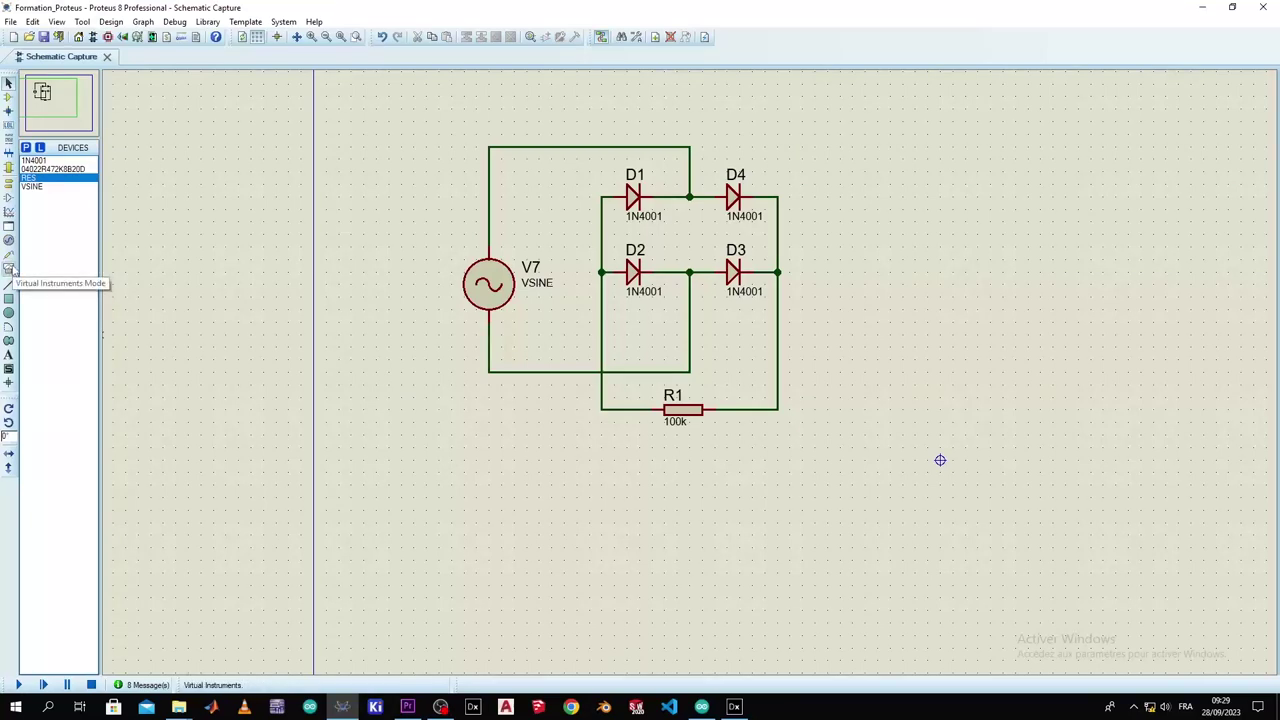
Step: Place an AC voltmeter from the virtual instruments in the empty area below source V7
click(9, 269)
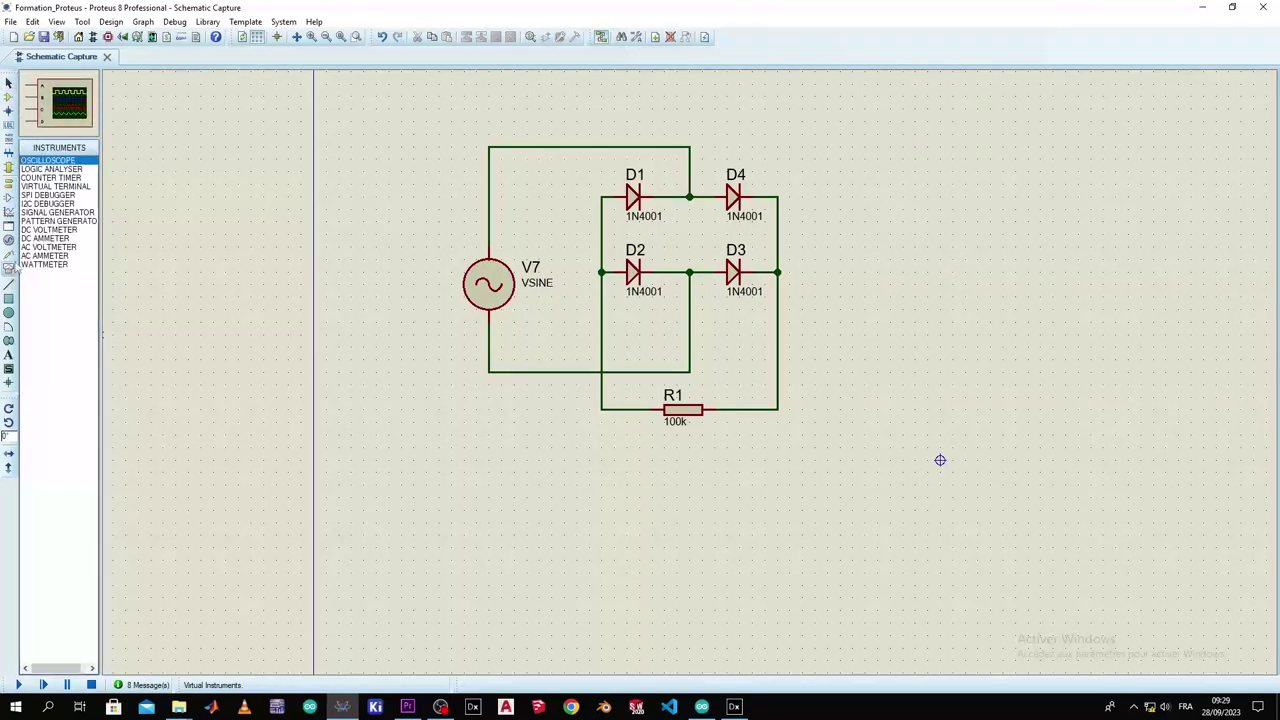
click(9, 239)
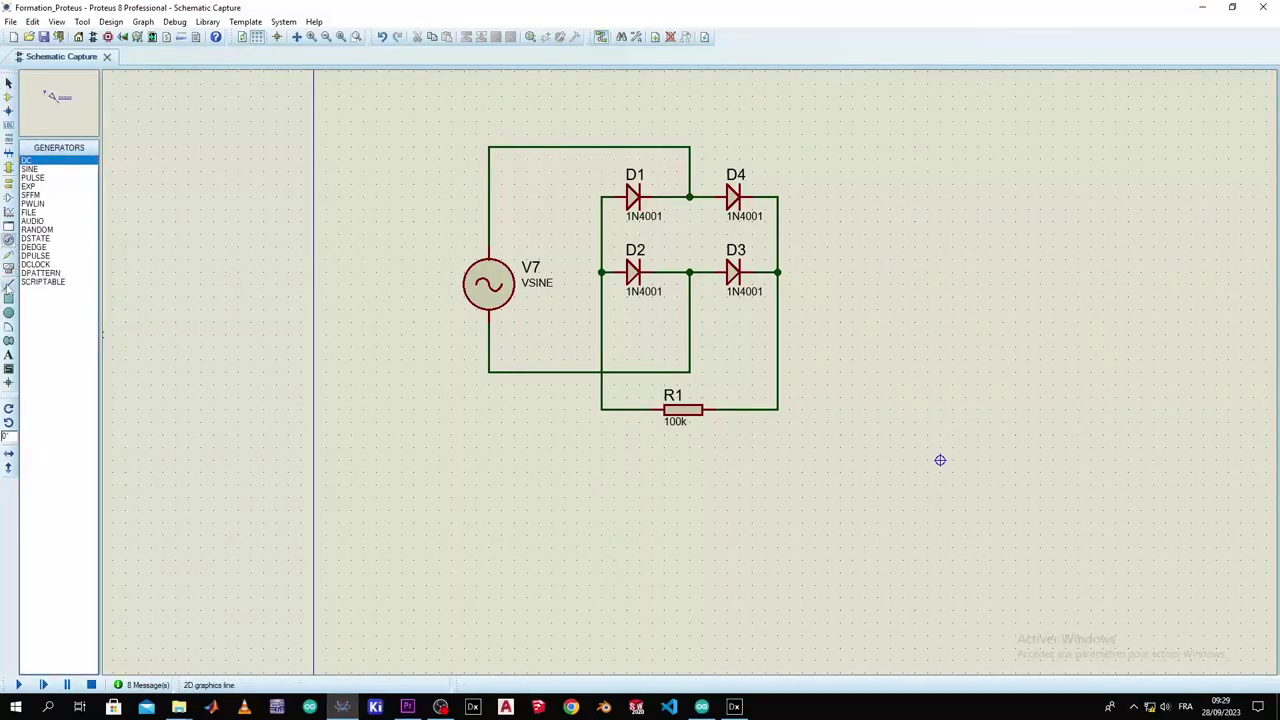
click(9, 269)
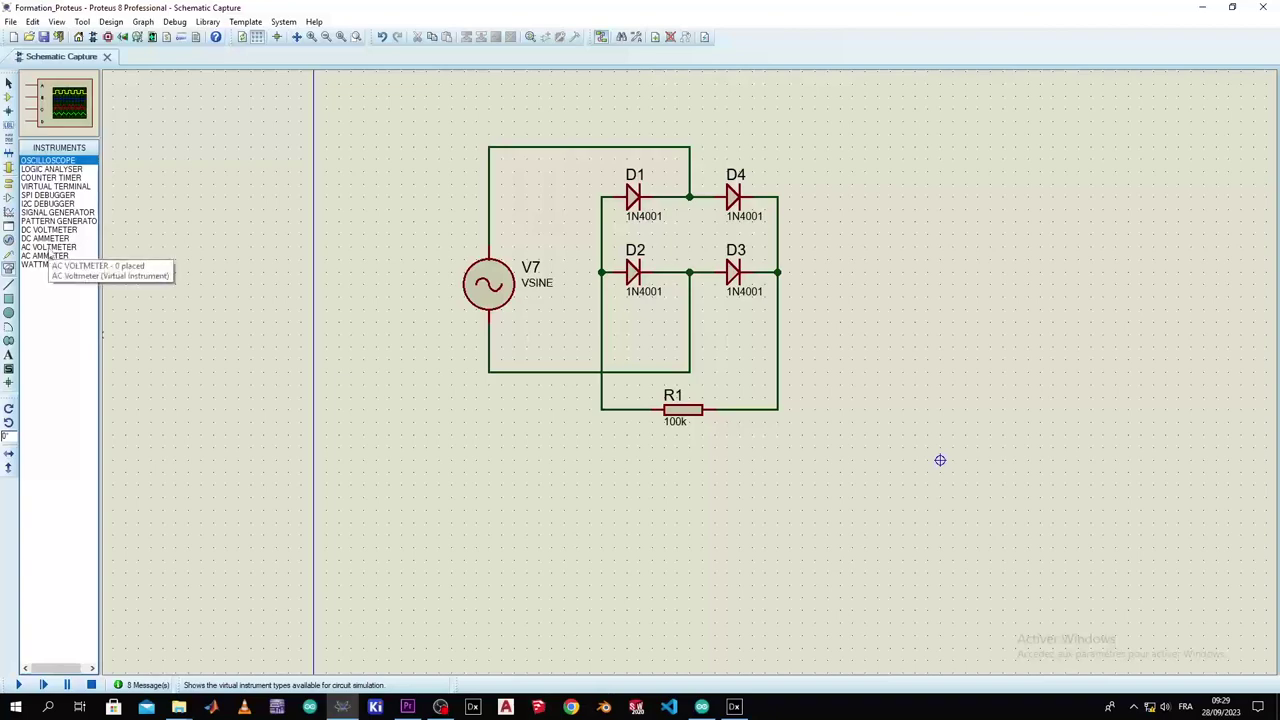
click(47, 249)
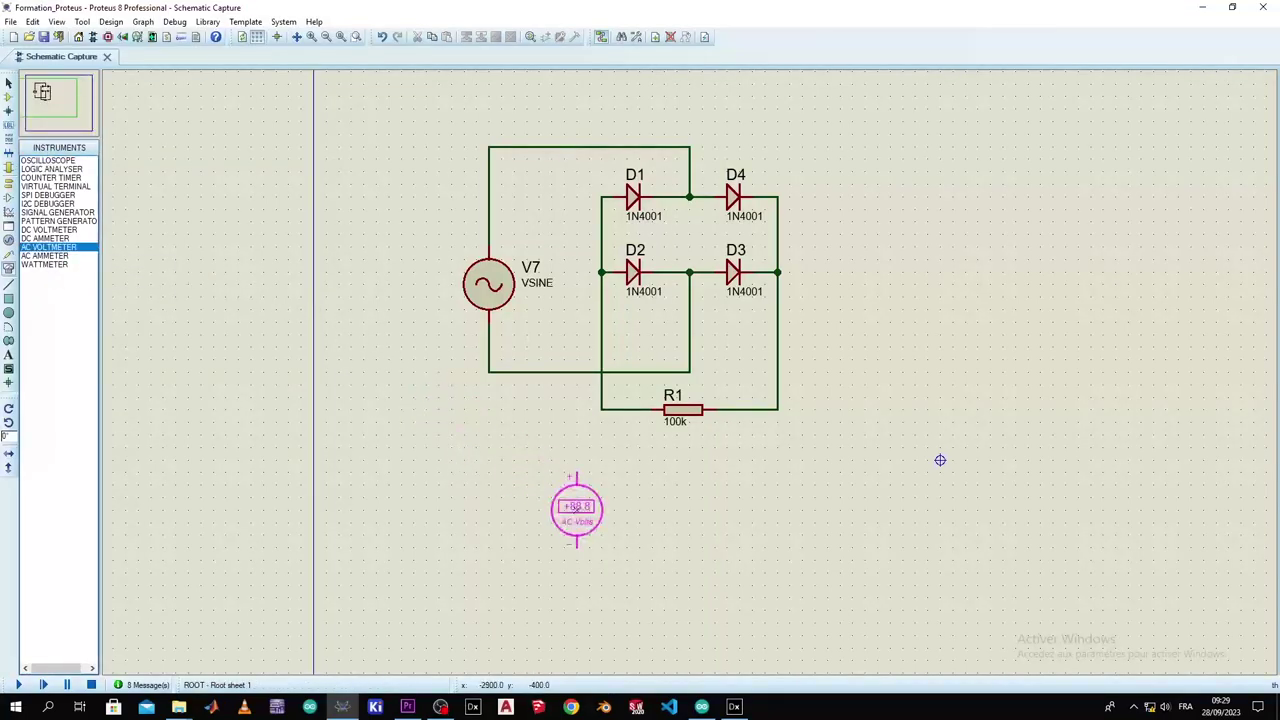
right_click(580, 507)
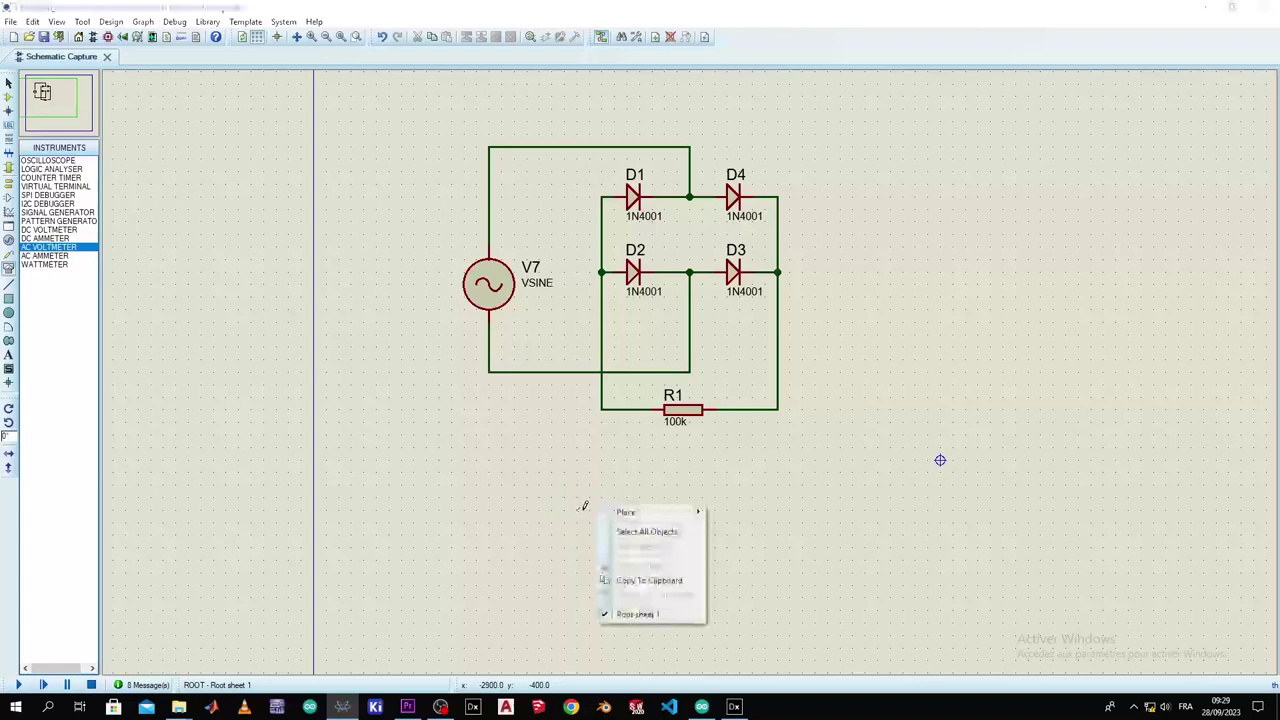
click(413, 445)
Step: Rotate the AC voltmeter 90° anti-clockwise and move it directly below resistor R1
right_click(414, 428)
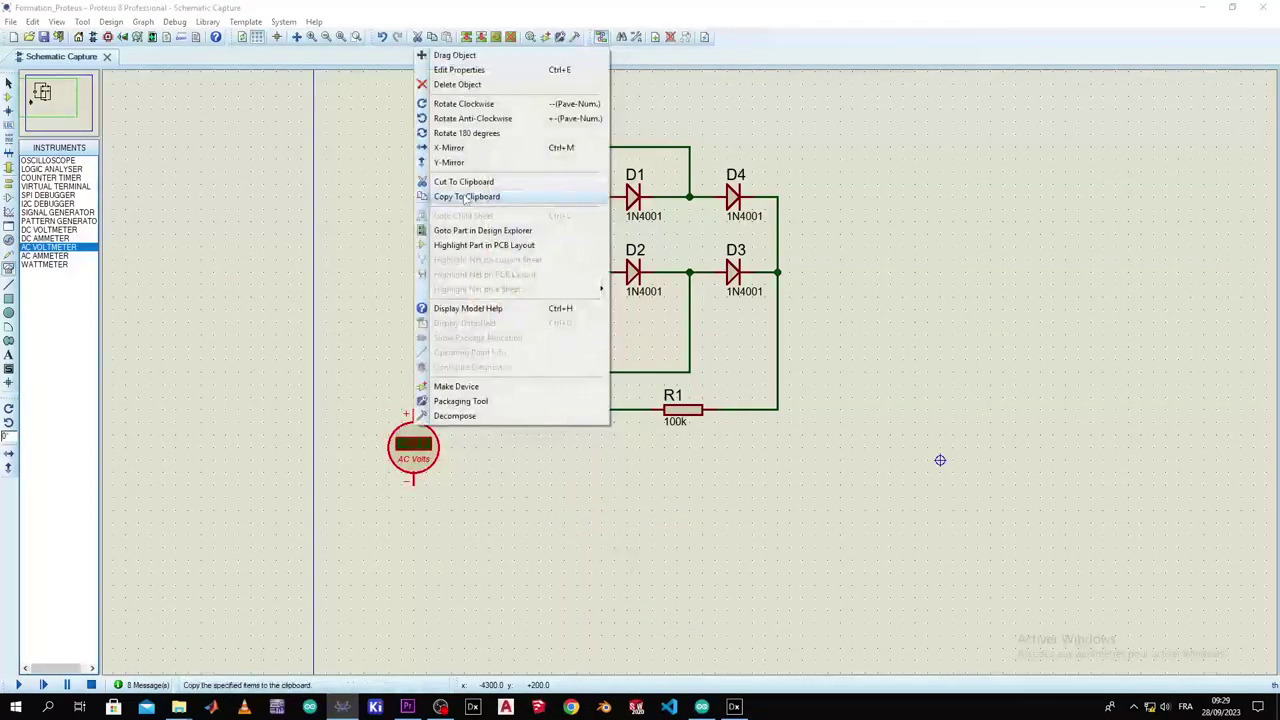
click(470, 118)
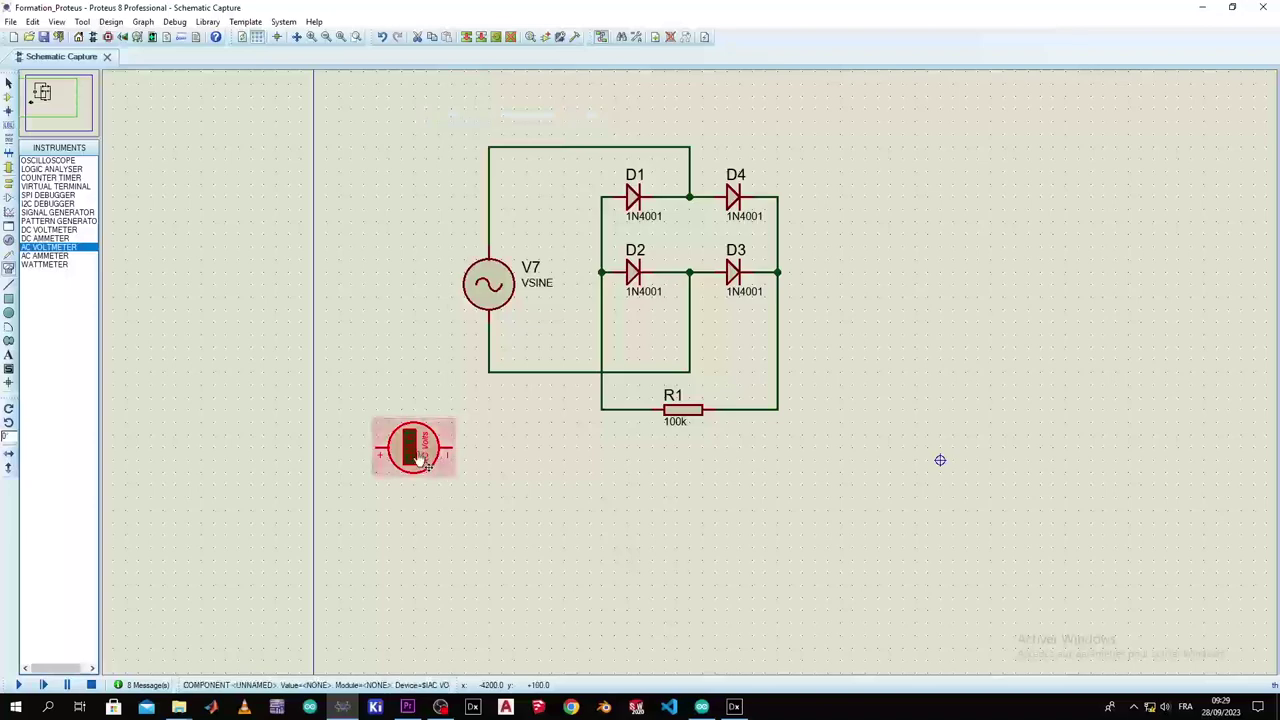
click(622, 510)
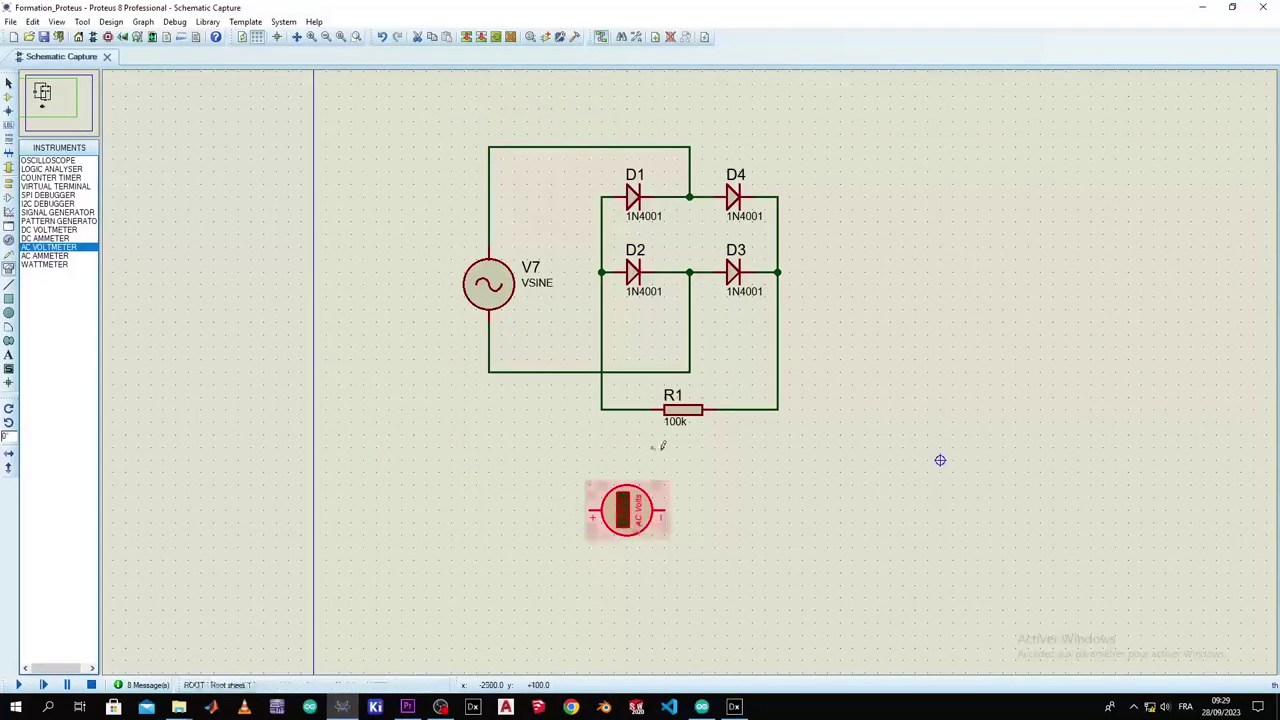
drag(626, 510, 676, 510)
double_click(676, 510)
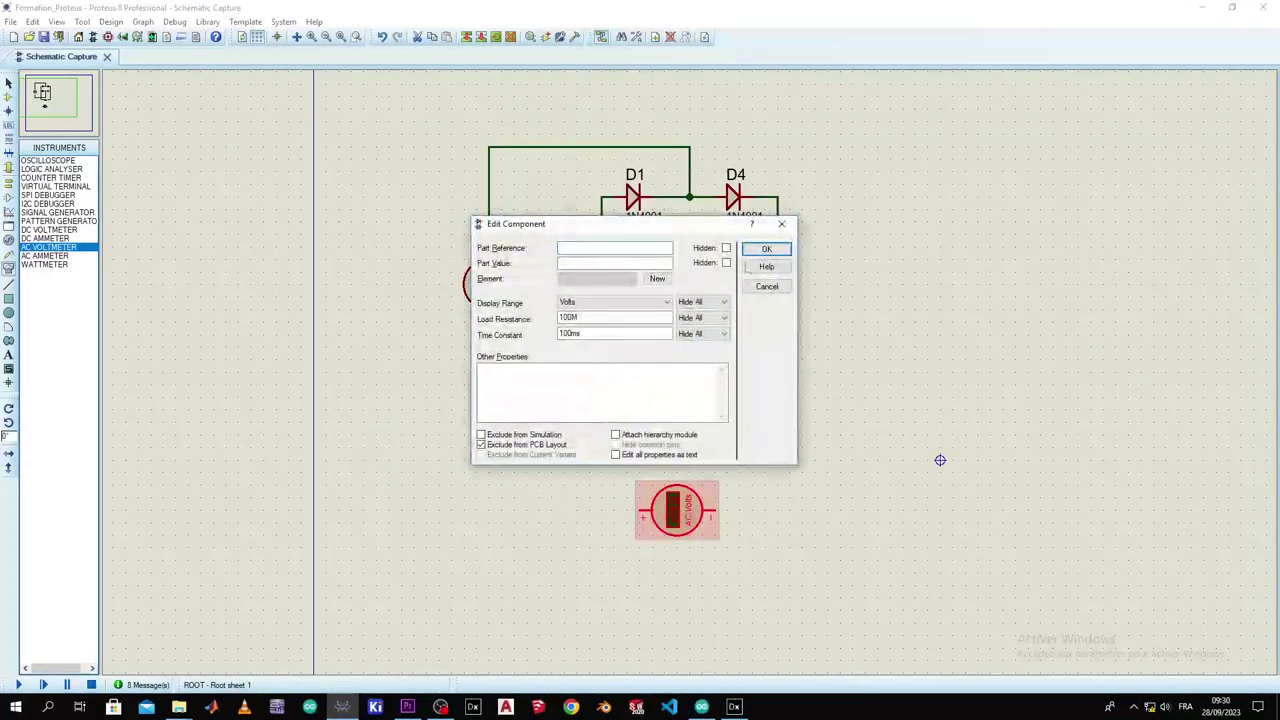
click(782, 223)
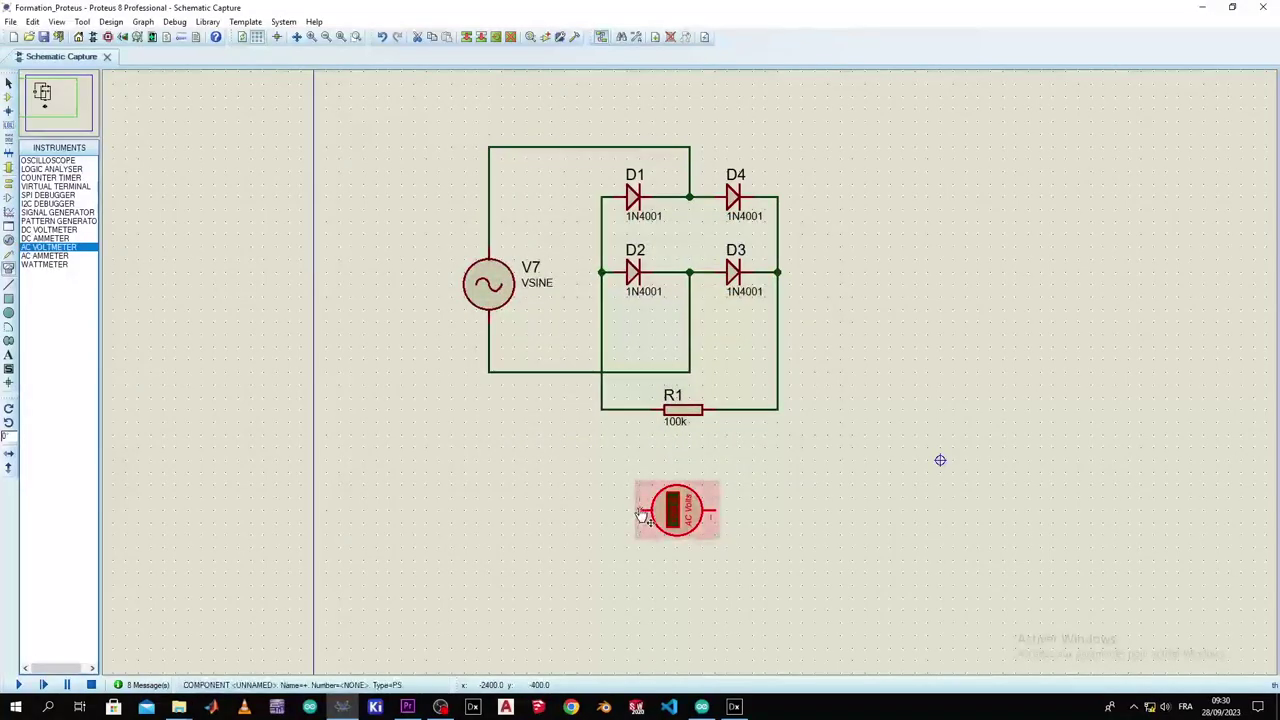
Step: Wire the AC voltmeter in parallel with R1, its plus terminal to the D2 side, and run the simulation
click(640, 508)
click(603, 409)
click(777, 409)
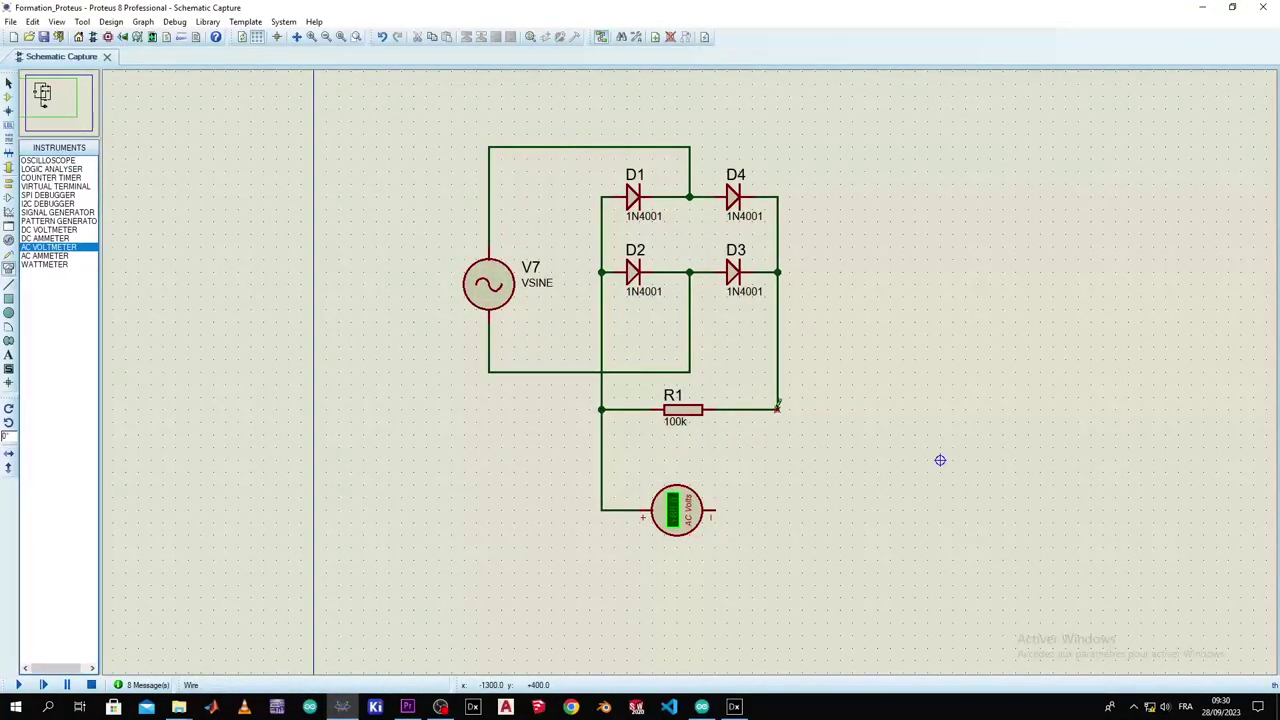
click(713, 510)
click(18, 685)
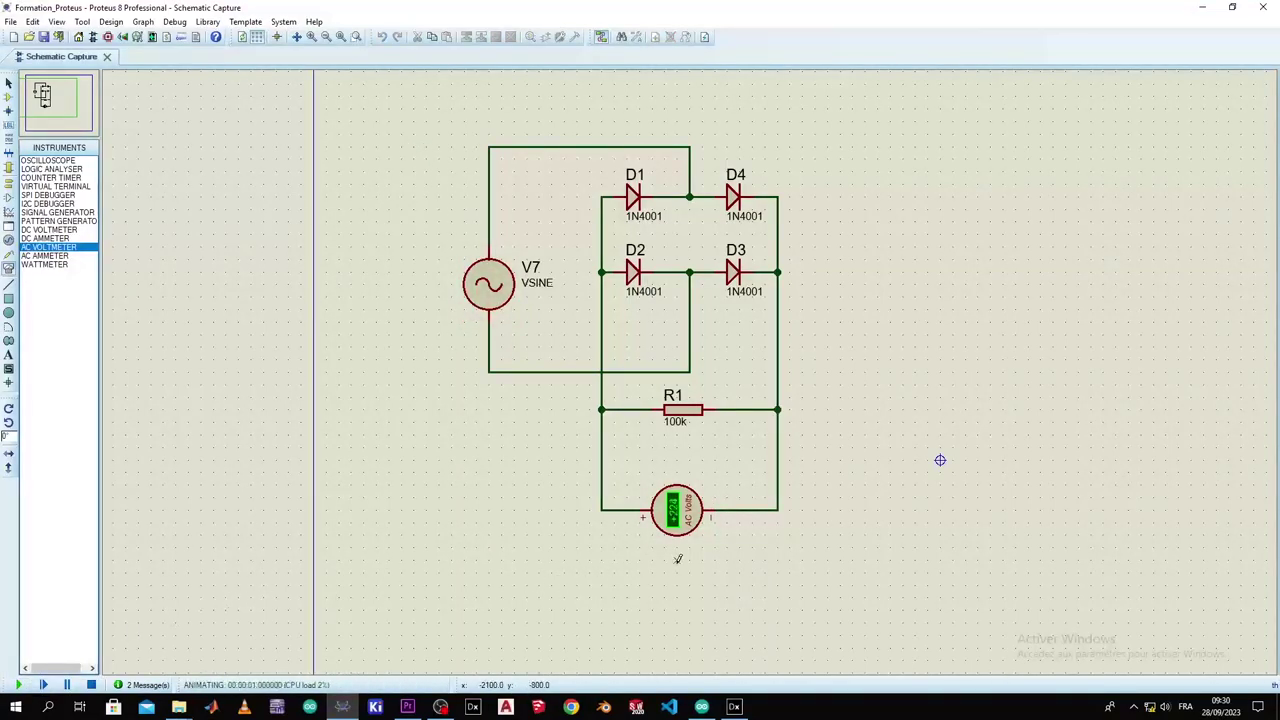
scroll(678, 559, up, 2)
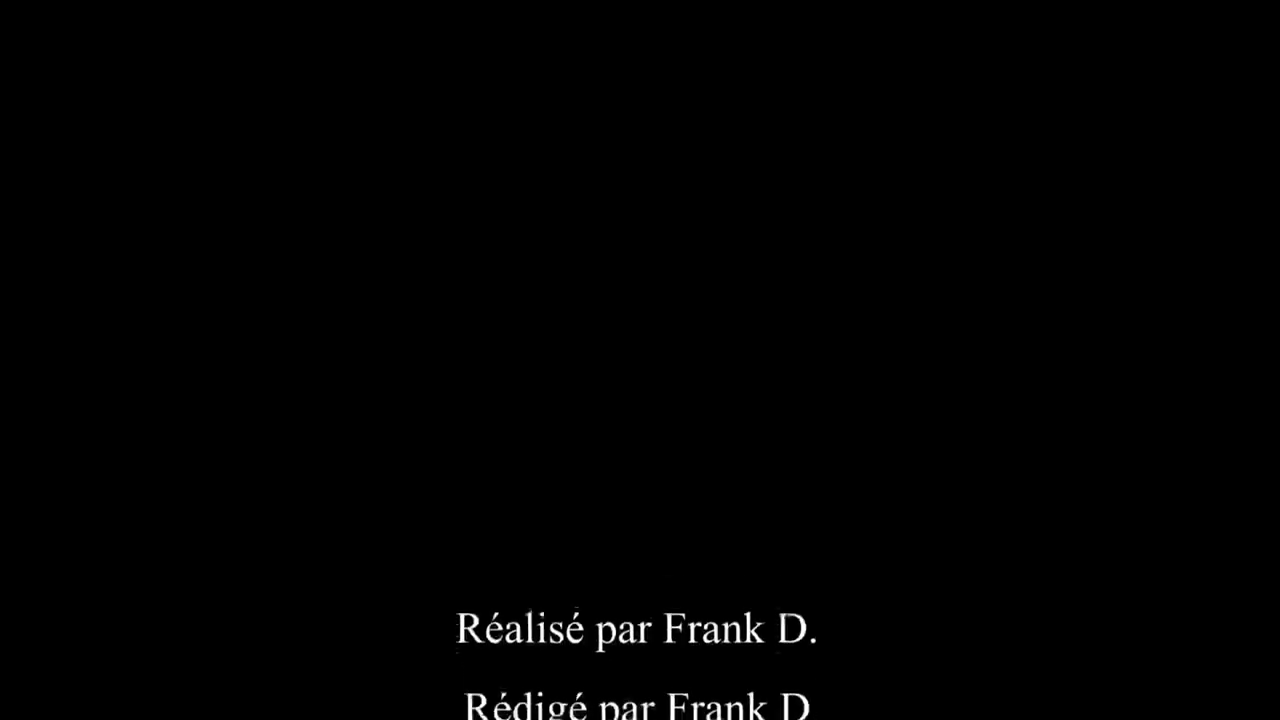